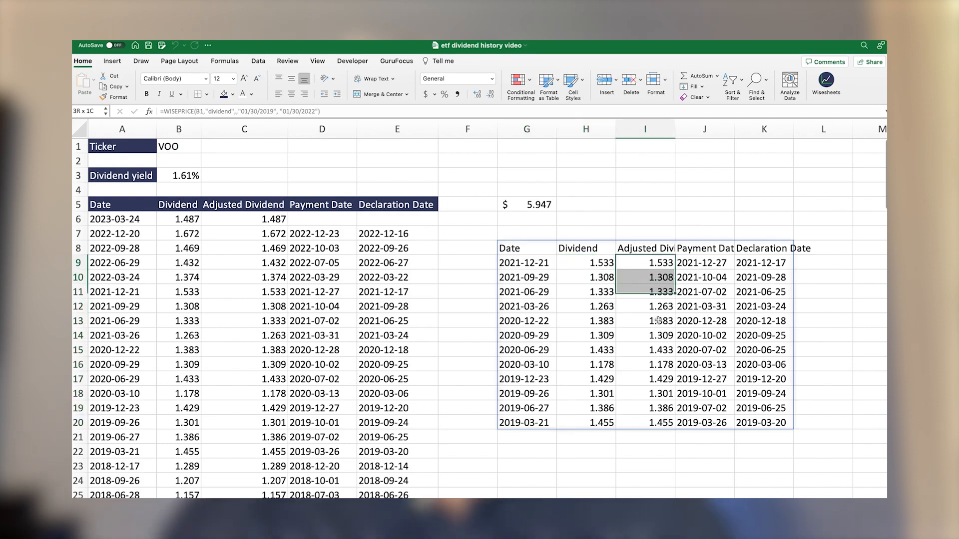
Look through the VOO dividend history table from its header row down to the oldest dividend entry.
{"action": "left_click_drag", "start_coordinate": [646, 289], "coordinate": [646, 383]}
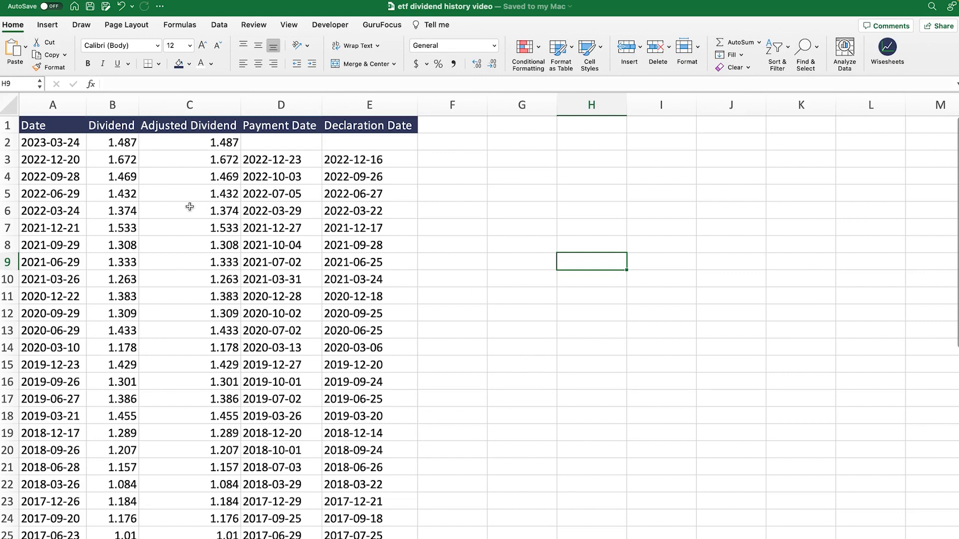
{"action": "left_click_drag", "start_coordinate": [32, 125], "coordinate": [385, 399]}
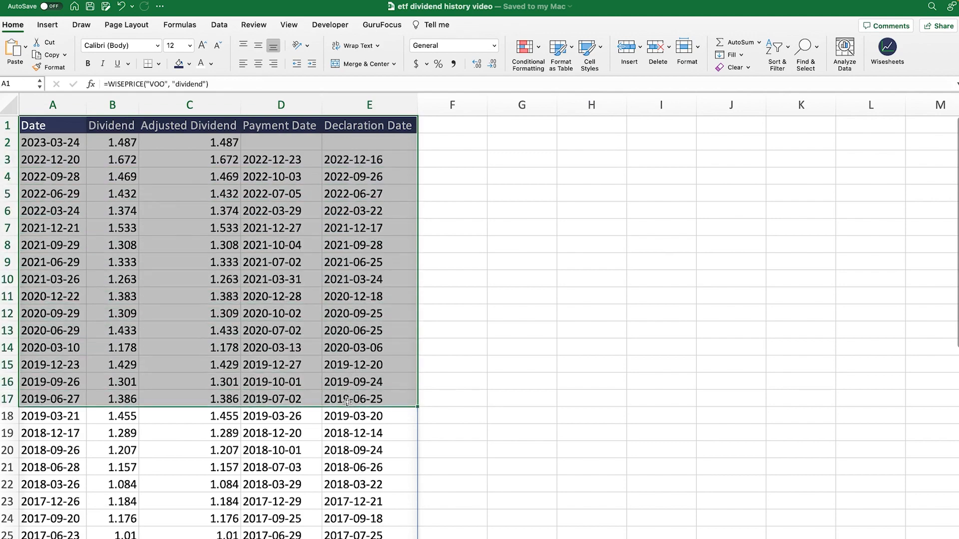
{"action": "scroll", "coordinate": [514, 365], "scroll_direction": "down", "scroll_amount": 1}
{"action": "scroll", "coordinate": [515, 365], "scroll_direction": "down", "scroll_amount": 10}
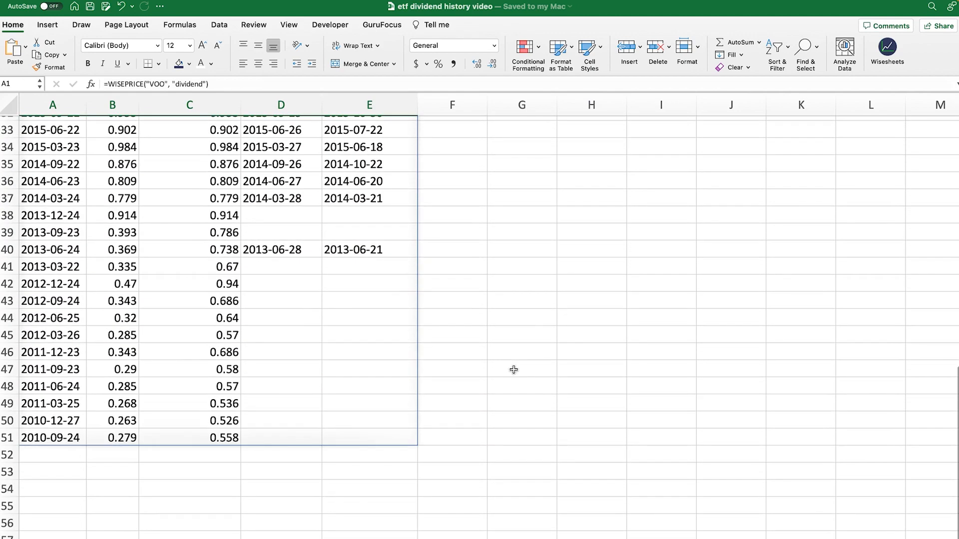
{"action": "scroll", "coordinate": [514, 369], "scroll_direction": "up", "scroll_amount": 9}
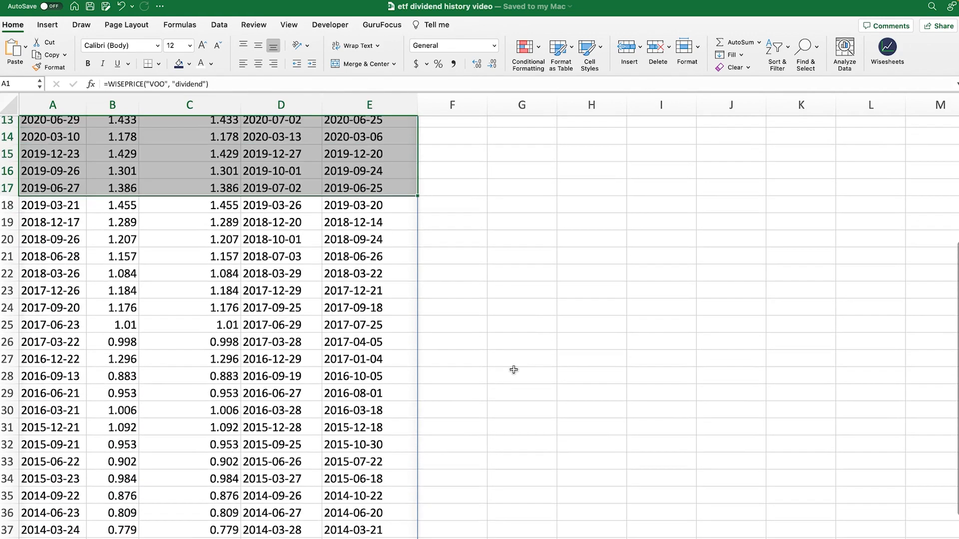
{"action": "scroll", "coordinate": [514, 369], "scroll_direction": "up", "scroll_amount": 3}
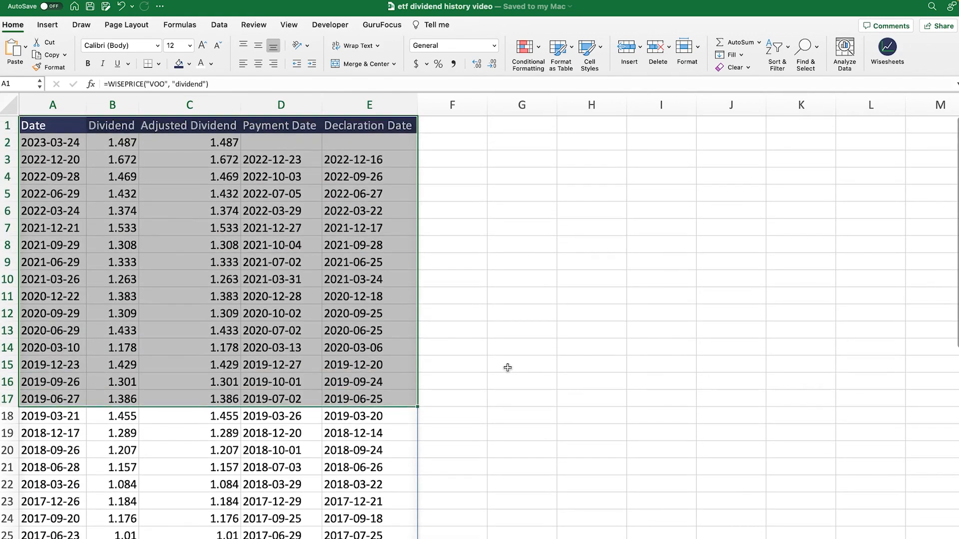
{"action": "left_click", "coordinate": [501, 320]}
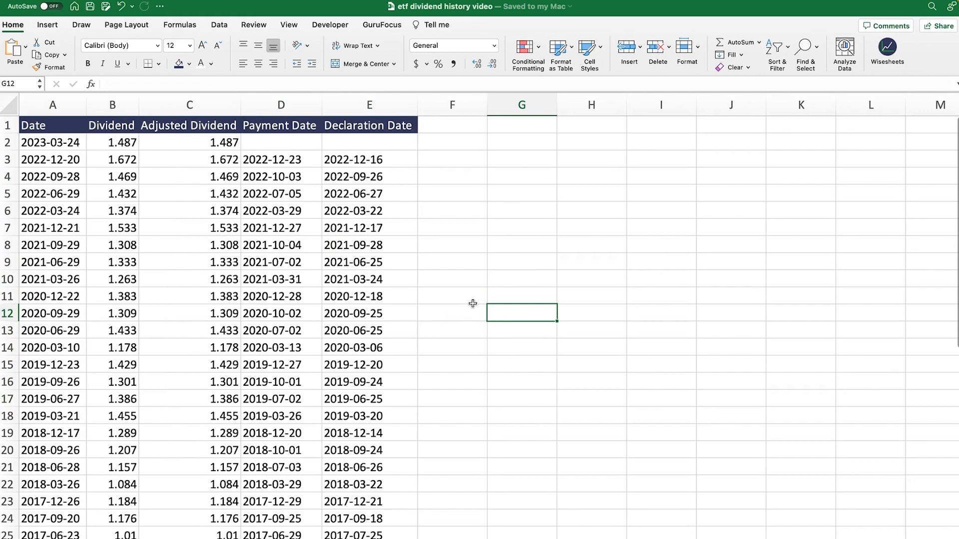
Clear the WISEPRICE formula from cell A1 to empty the dividend table.
{"action": "left_click", "coordinate": [73, 132]}
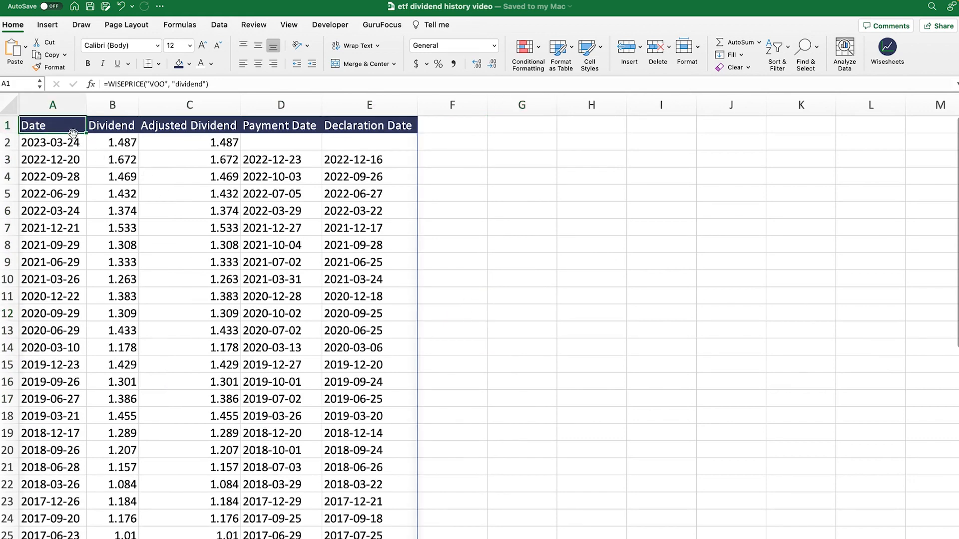
{"action": "key", "text": "Delete"}
{"action": "left_click", "coordinate": [567, 298]}
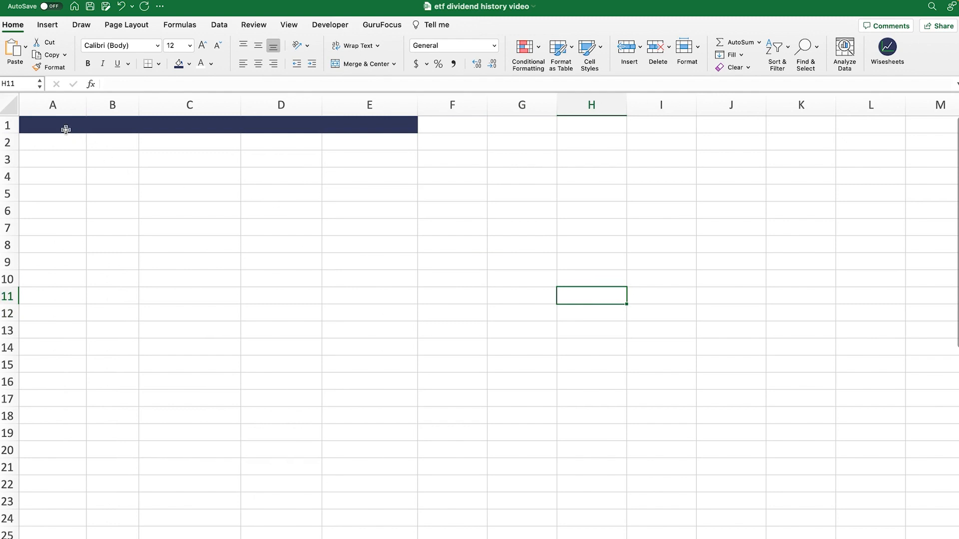
Enter the formula =WISEPRICE("VOO", "Dividend") in cell A1 to load the ETF's dividend history.
{"action": "left_click", "coordinate": [66, 129]}
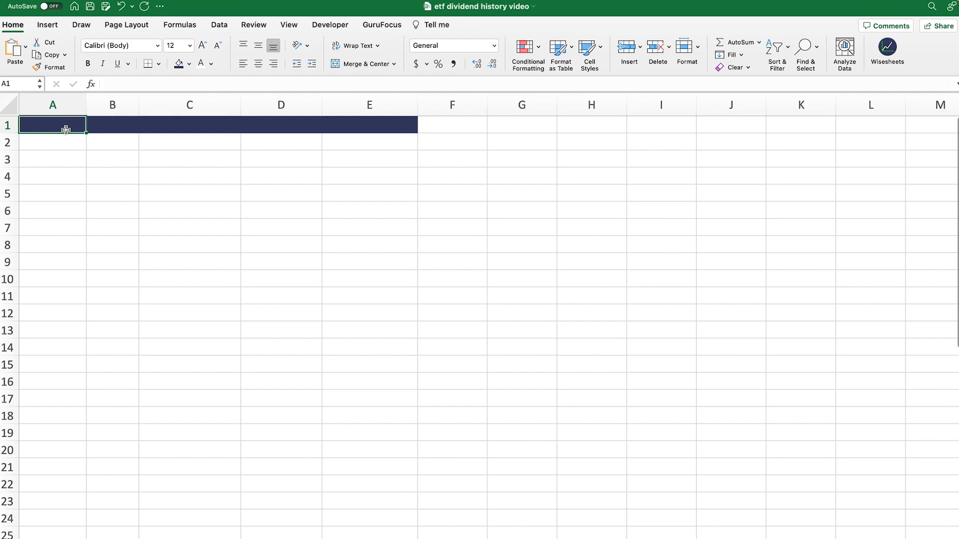
{"action": "type", "text": "=wis"}
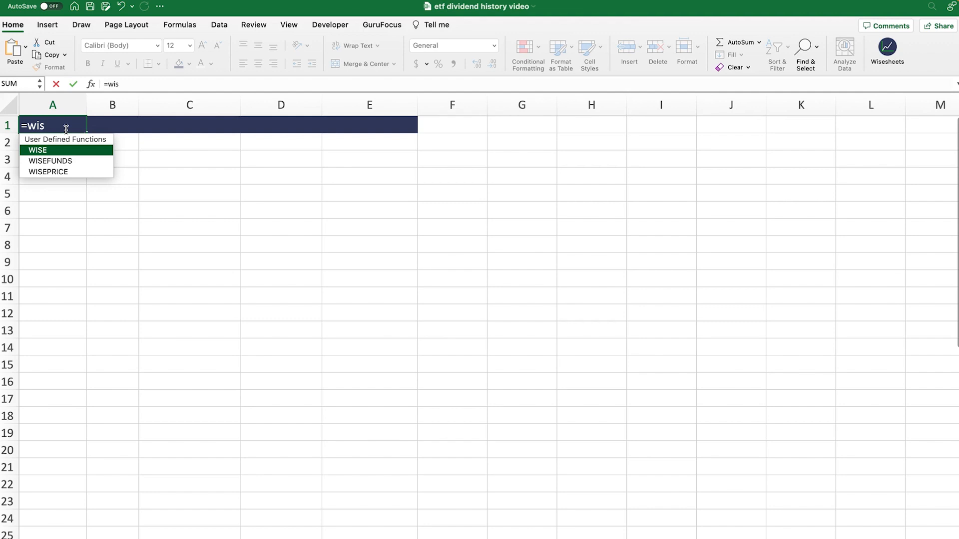
{"action": "key", "text": "Down"}
{"action": "key", "text": "Down"}
{"action": "key", "text": "Tab"}
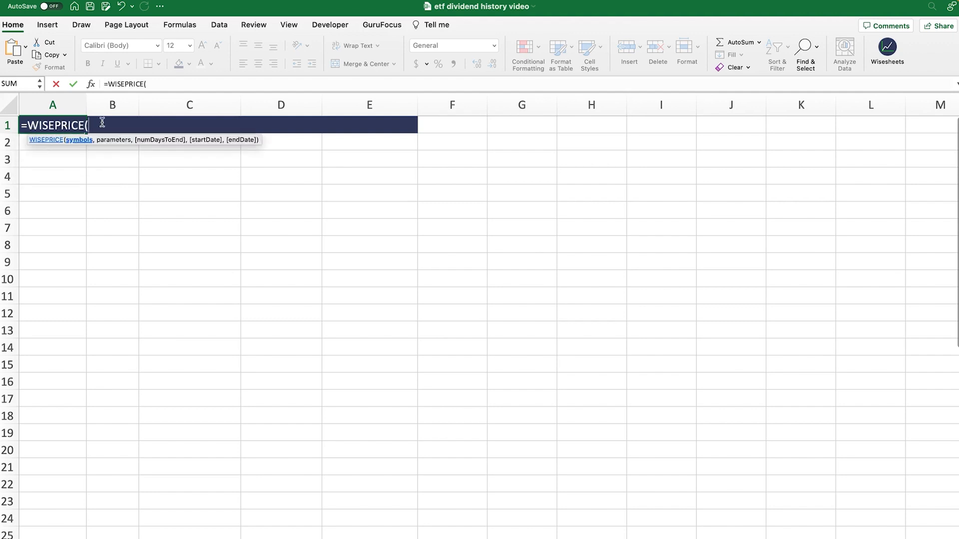
{"action": "left_click", "coordinate": [889, 48]}
{"action": "left_click", "coordinate": [157, 86]}
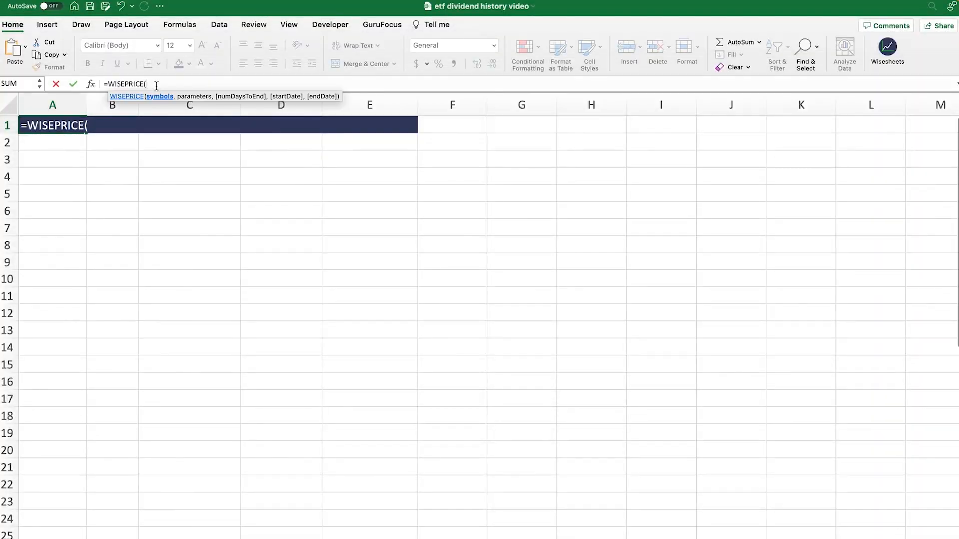
{"action": "type", "text": "\""}
{"action": "type", "text": "VOO\","}
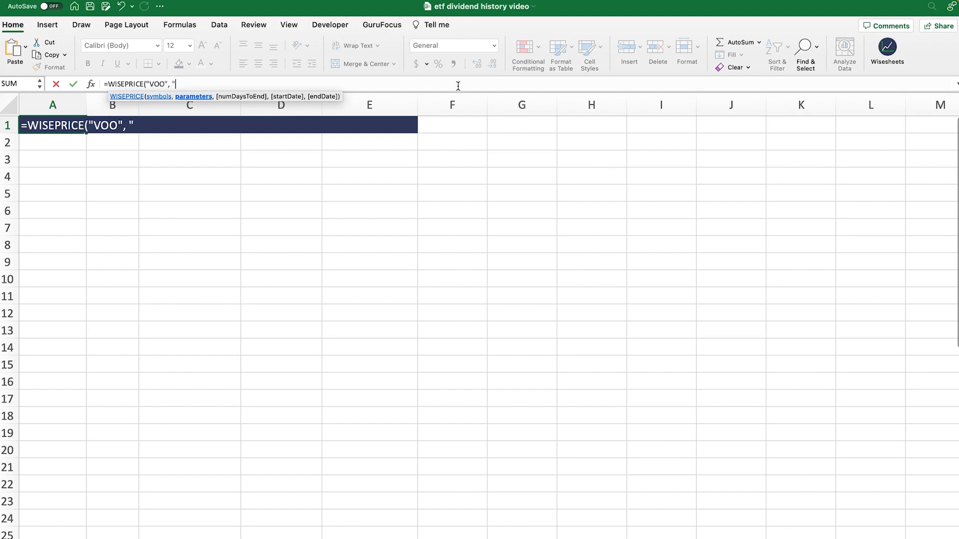
{"action": "type", "text": "Dividend"}
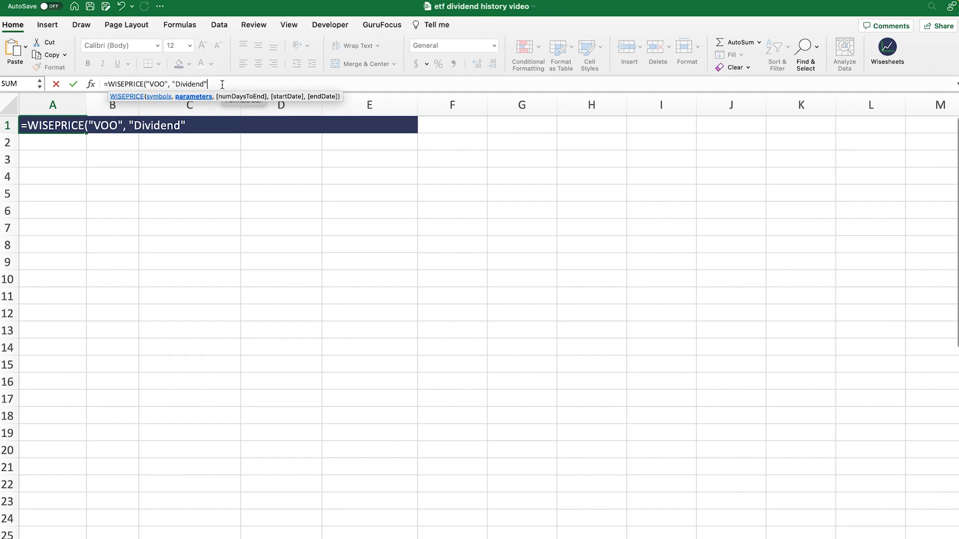
{"action": "type", "text": ")"}
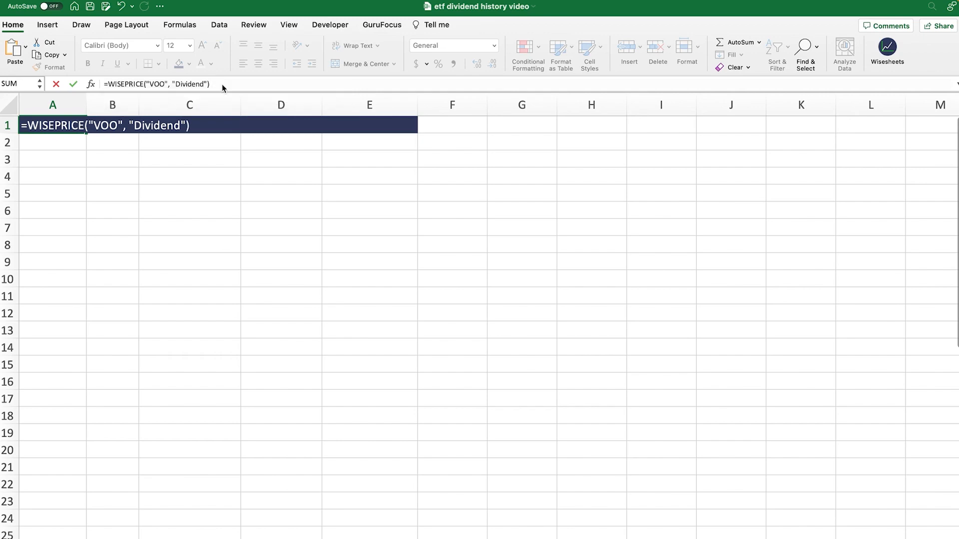
{"action": "key", "text": "Return"}
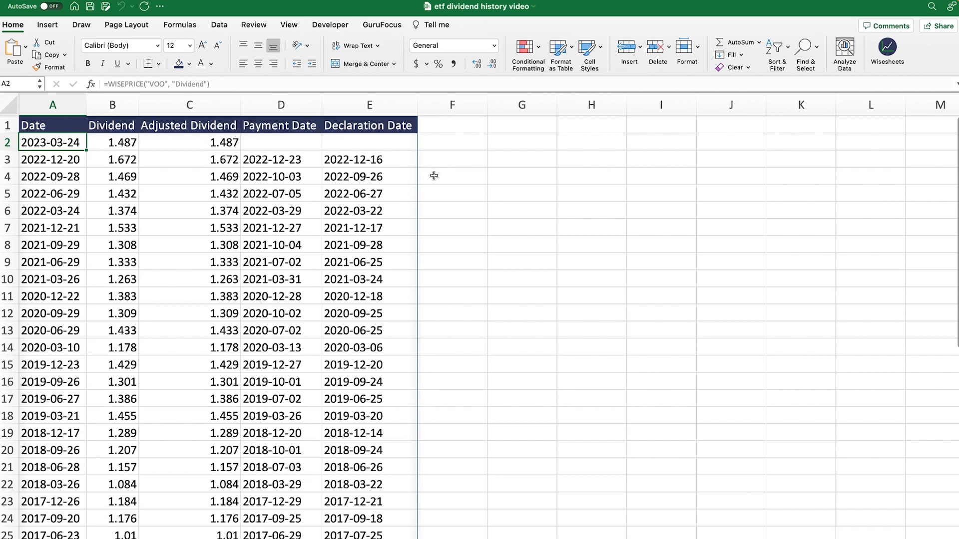
Move the dividend formula from A1 to A3 and the dark header formatting from B1:E1 to B3:E3.
{"action": "left_click", "coordinate": [59, 126]}
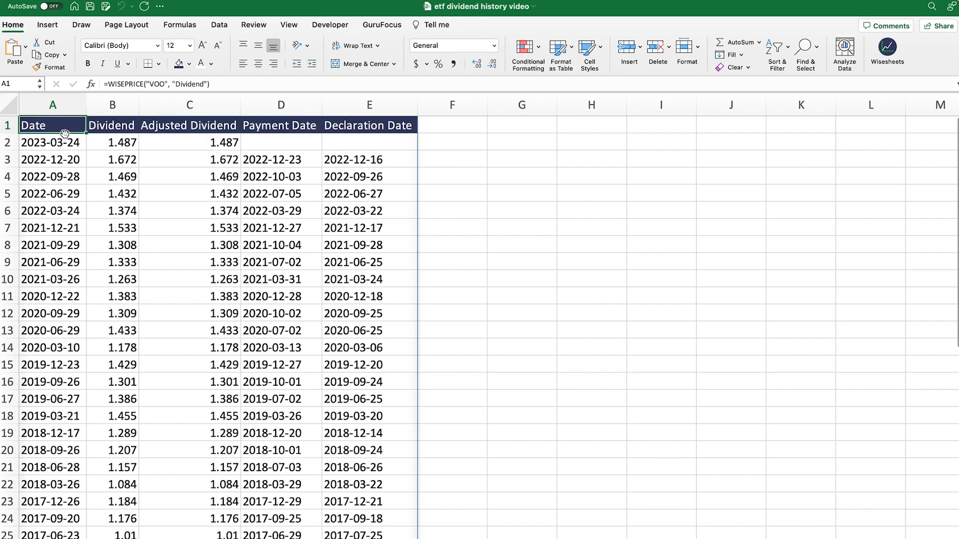
{"action": "left_click_drag", "start_coordinate": [65, 138], "coordinate": [70, 171]}
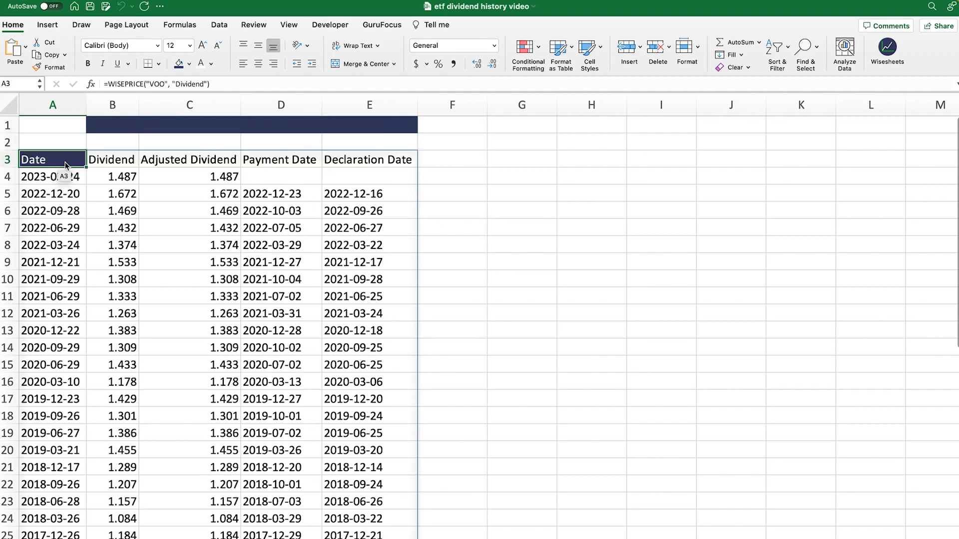
{"action": "left_click", "coordinate": [434, 236]}
{"action": "left_click_drag", "start_coordinate": [113, 127], "coordinate": [375, 128]}
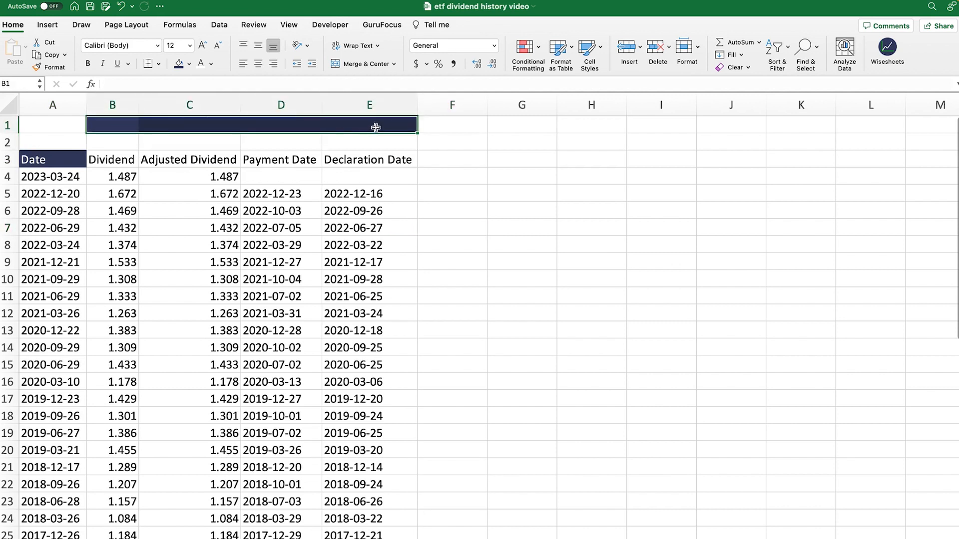
{"action": "left_click_drag", "start_coordinate": [306, 133], "coordinate": [309, 168]}
{"action": "left_click", "coordinate": [493, 210]}
Copy cell A3 onto A1 to reuse its header formatting, and replace the pasted content with the label "Ticker".
{"action": "left_click", "coordinate": [74, 127]}
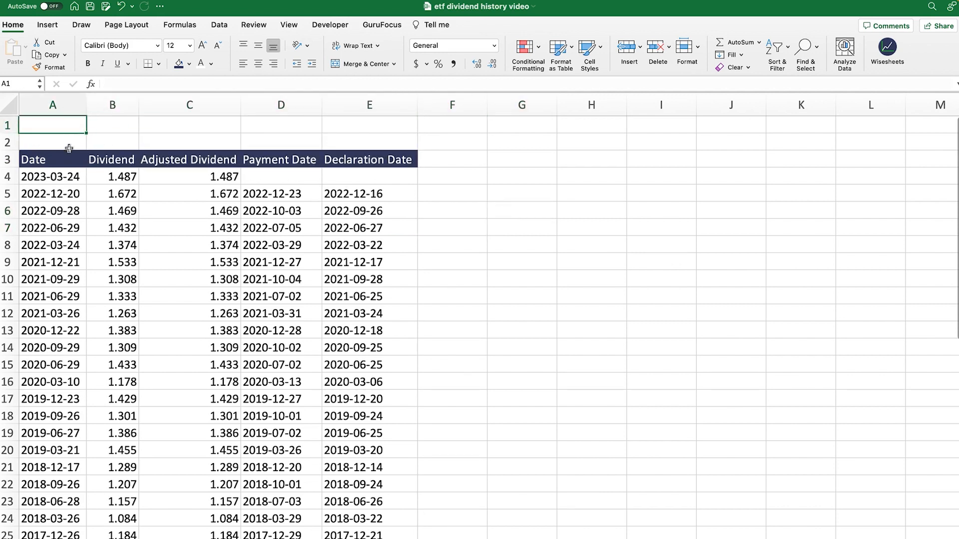
{"action": "left_click", "coordinate": [65, 157]}
{"action": "key", "text": "super+c"}
{"action": "left_click", "coordinate": [61, 127]}
{"action": "key", "text": "super+v"}
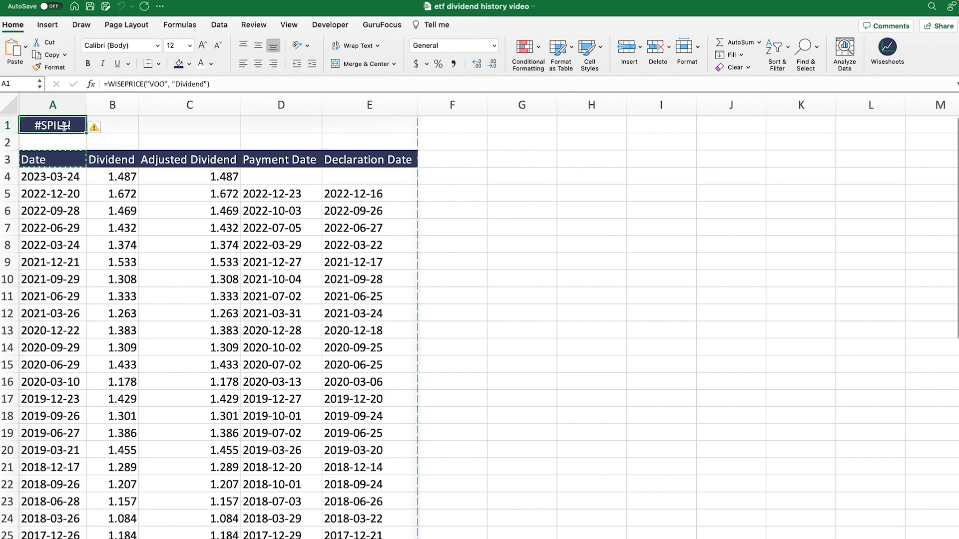
{"action": "type", "text": "Tik"}
{"action": "key", "text": "BackSpace"}
{"action": "type", "text": "cker"}
{"action": "key", "text": "Tab"}
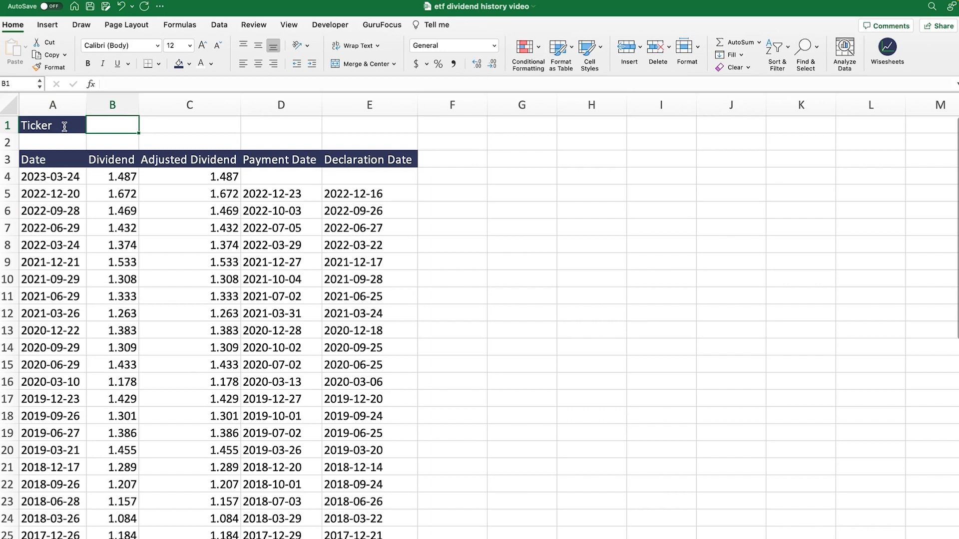
Enter the ticker SDIV in cell B1 beside the Ticker label.
{"action": "type", "text": "SD"}
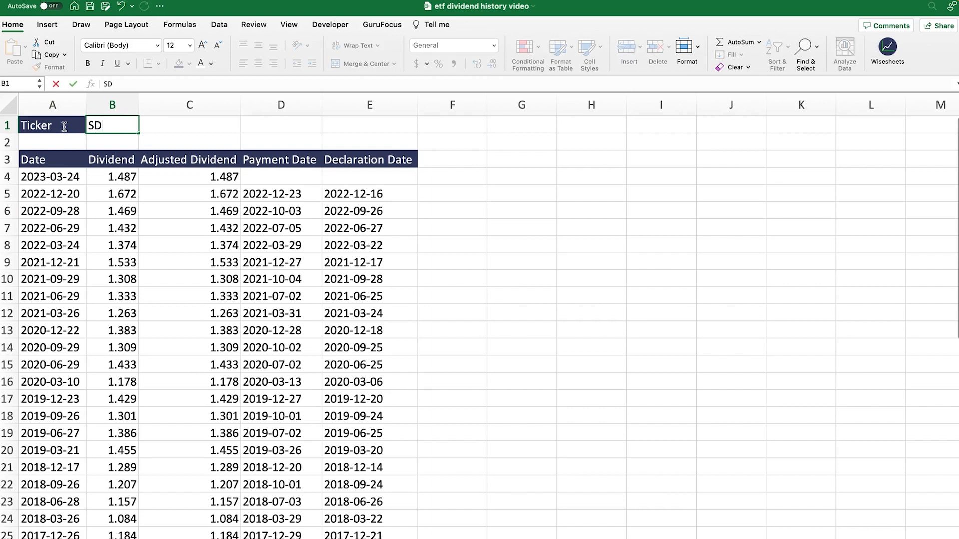
{"action": "type", "text": "IV"}
{"action": "key", "text": "Return"}
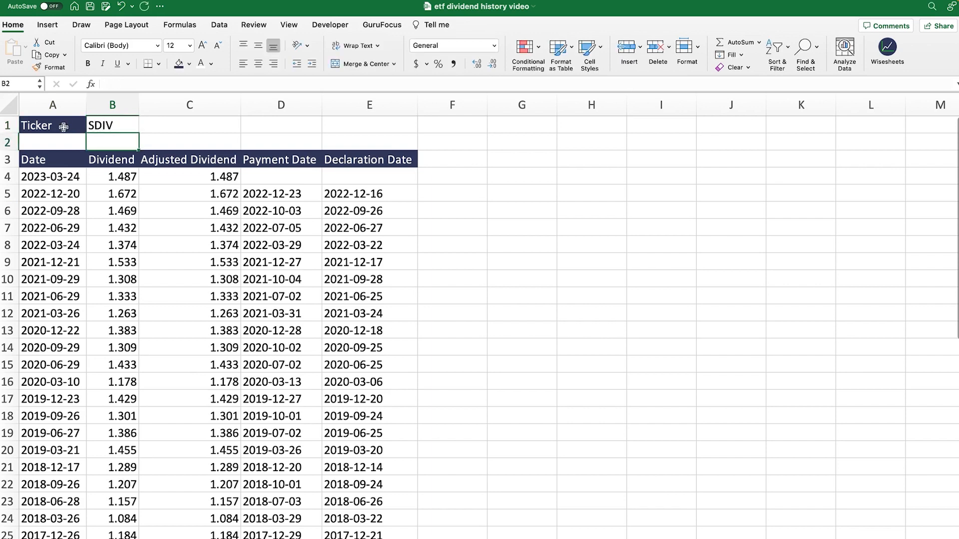
Replace the fixed "VOO" symbol in the A3 formula with a reference to cell B1, giving =WISEPRICE(B1, "Dividend").
{"action": "left_click", "coordinate": [43, 157]}
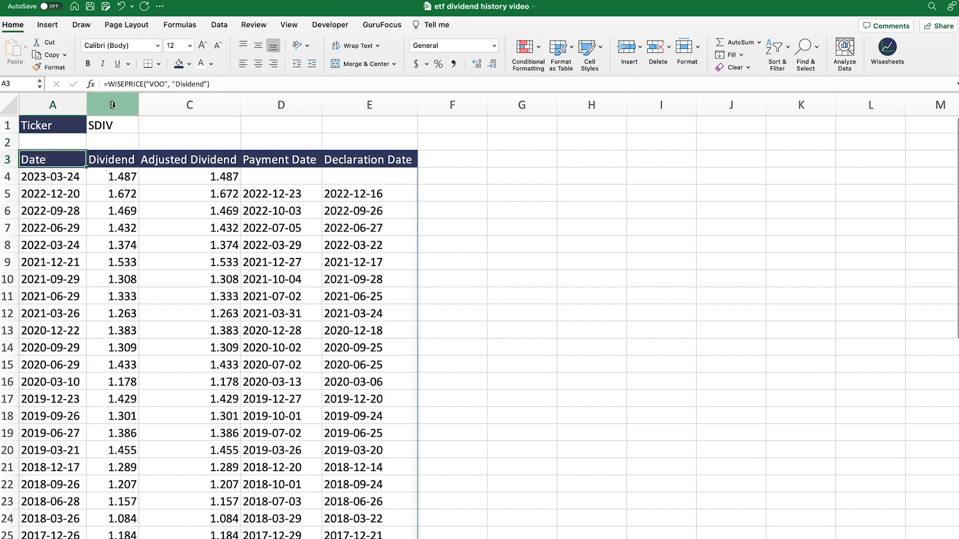
{"action": "left_click", "coordinate": [167, 82]}
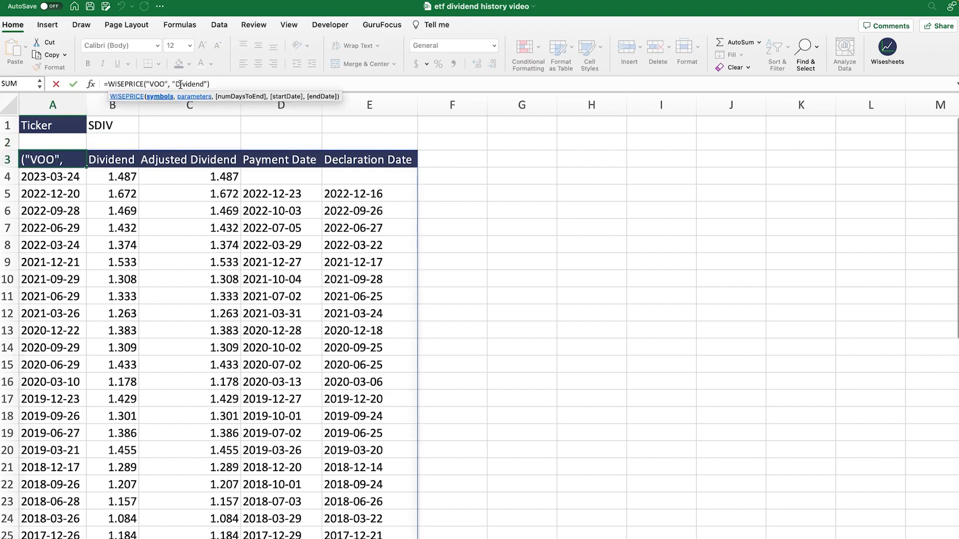
{"action": "key", "text": "BackSpace"}
{"action": "key", "text": "BackSpace"}
{"action": "key", "text": "BackSpace"}
{"action": "key", "text": "BackSpace"}
{"action": "key", "text": "BackSpace"}
{"action": "left_click", "coordinate": [111, 125]}
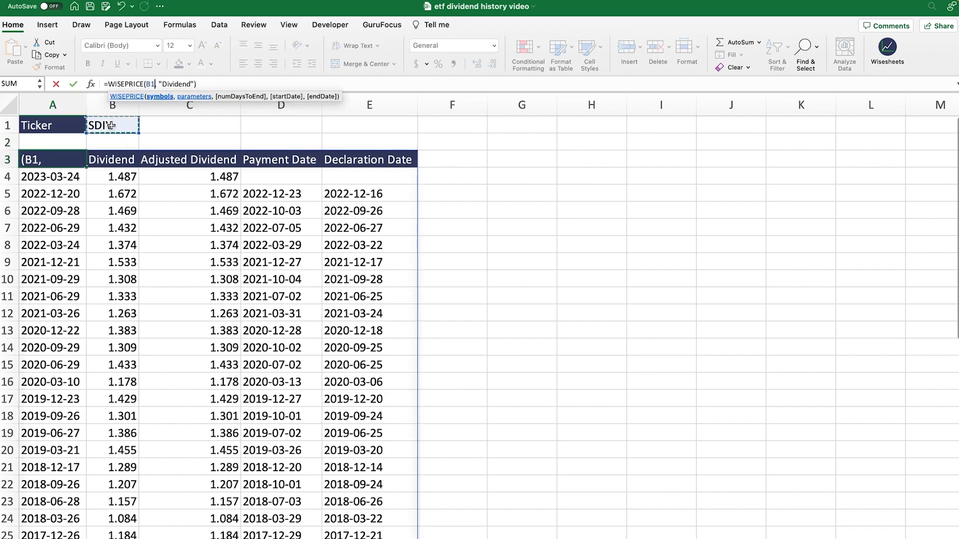
{"action": "key", "text": "Return"}
Examine the SDIV dividend history, its Date, Dividend, Adjusted Dividend, Payment Date and Declaration Date columns, and the ticker cell.
{"action": "left_click", "coordinate": [522, 228]}
{"action": "scroll", "coordinate": [209, 234], "scroll_direction": "down", "scroll_amount": 4}
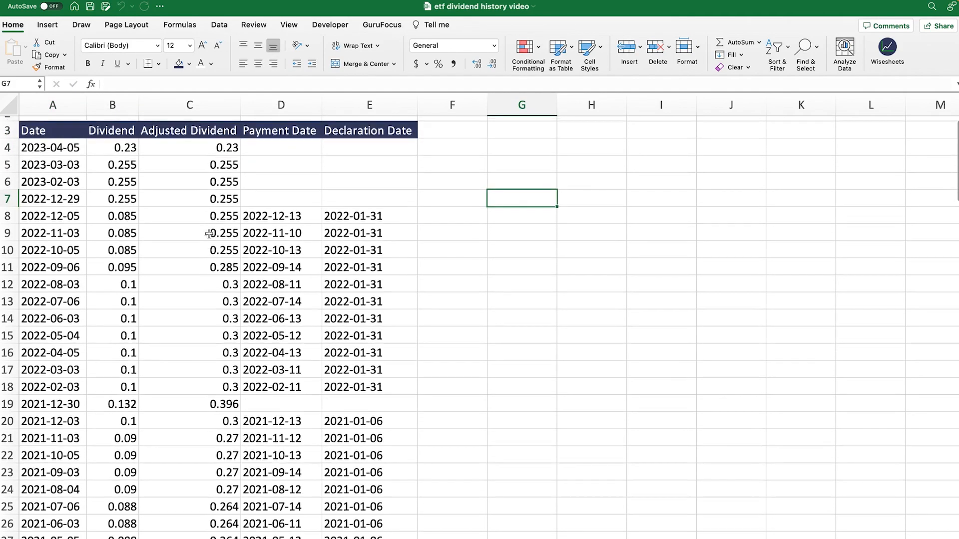
{"action": "scroll", "coordinate": [208, 234], "scroll_direction": "down", "scroll_amount": 10}
{"action": "scroll", "coordinate": [209, 234], "scroll_direction": "up", "scroll_amount": 9}
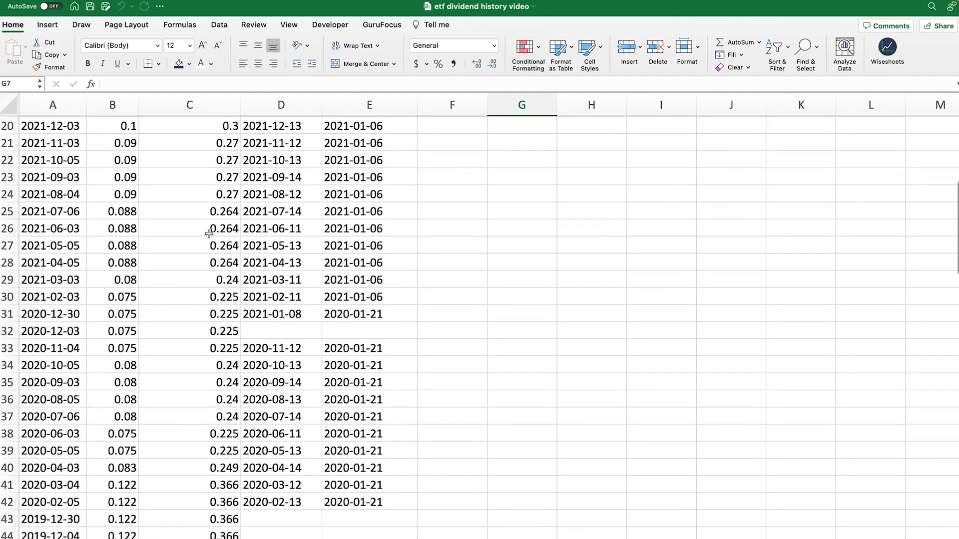
{"action": "scroll", "coordinate": [209, 234], "scroll_direction": "up", "scroll_amount": 4}
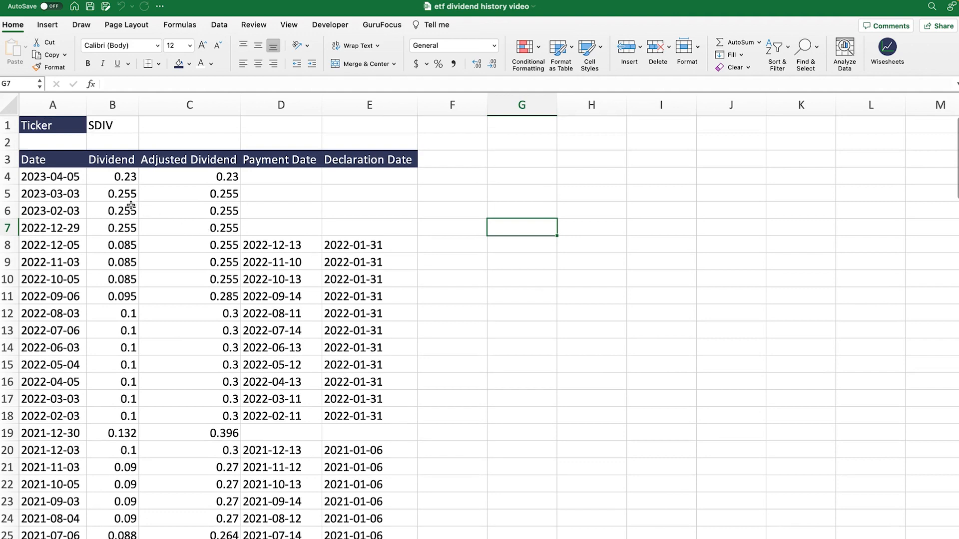
{"action": "left_click", "coordinate": [66, 163]}
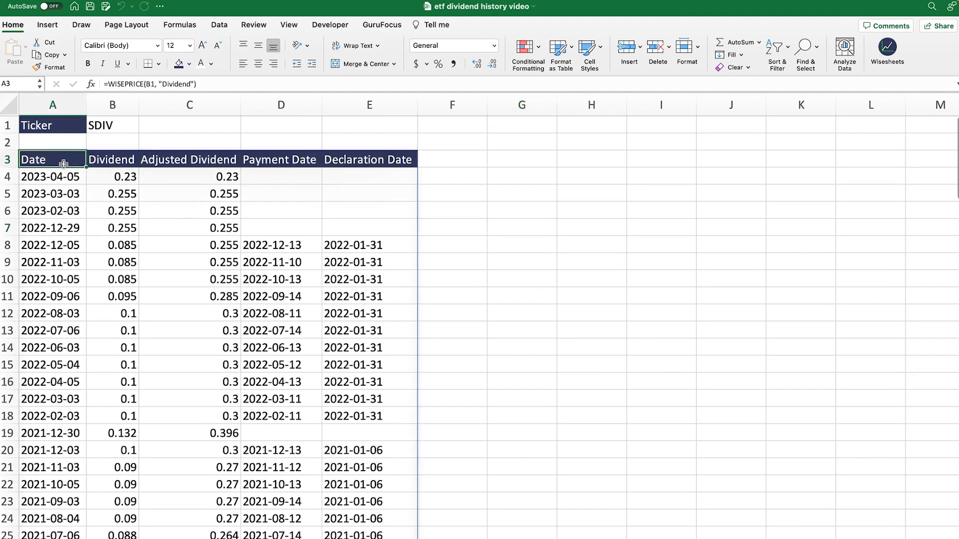
{"action": "left_click", "coordinate": [123, 159]}
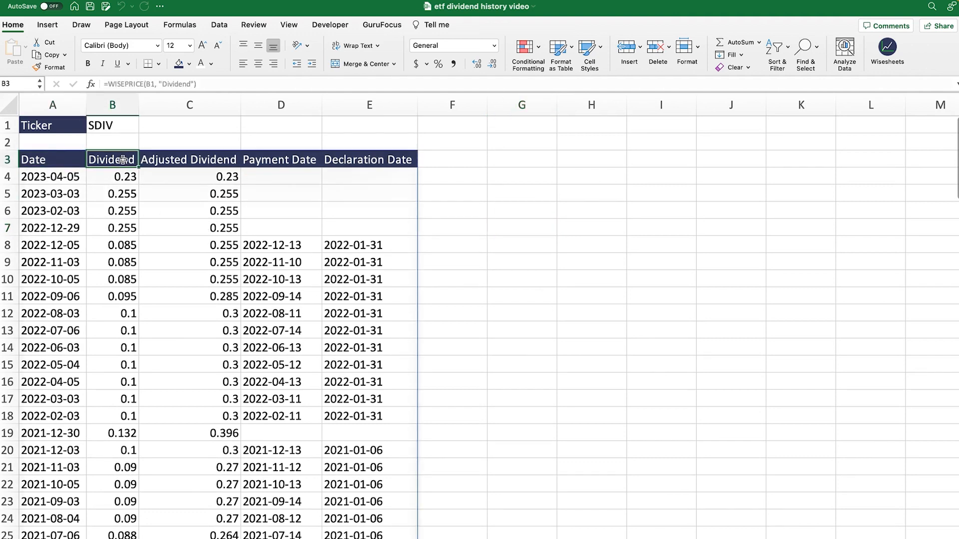
{"action": "left_click", "coordinate": [181, 159]}
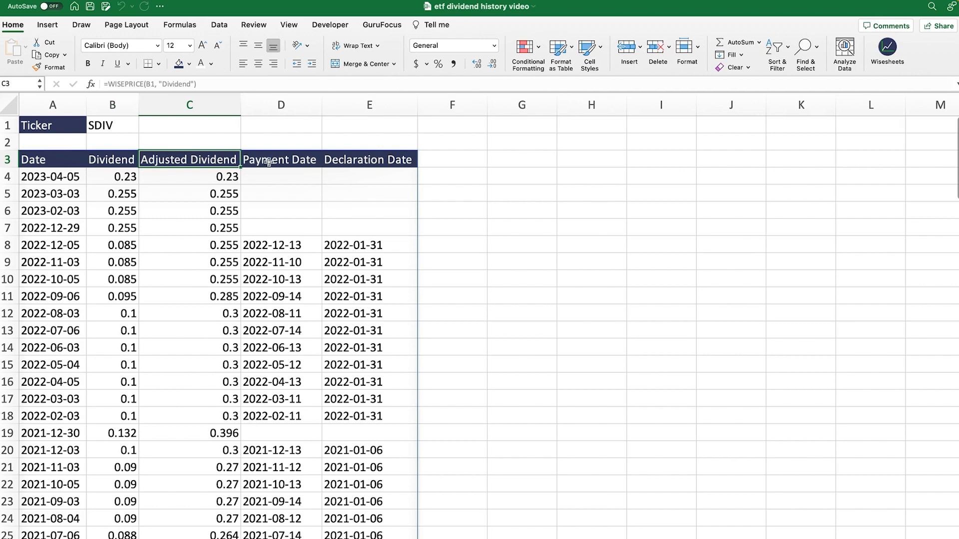
{"action": "left_click", "coordinate": [286, 160]}
{"action": "left_click", "coordinate": [385, 161]}
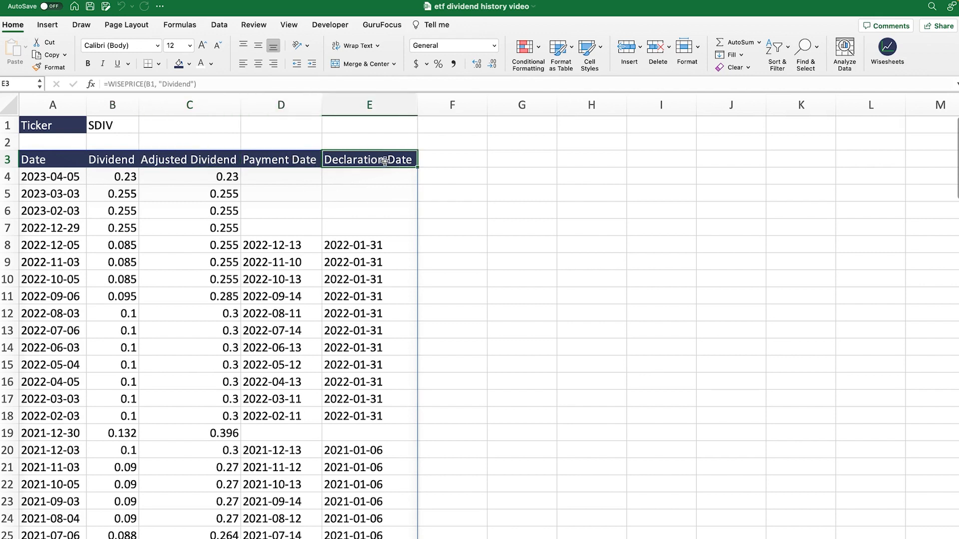
{"action": "left_click", "coordinate": [119, 124]}
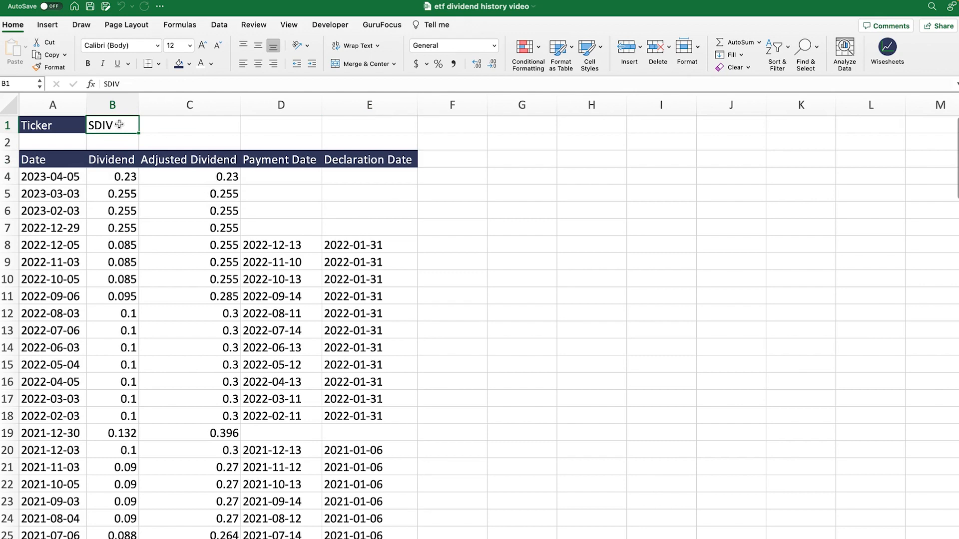
Replace the ticker in cell B1 with VOO.
{"action": "key", "text": "Delete"}
{"action": "type", "text": "VOO"}
{"action": "key", "text": "Return"}
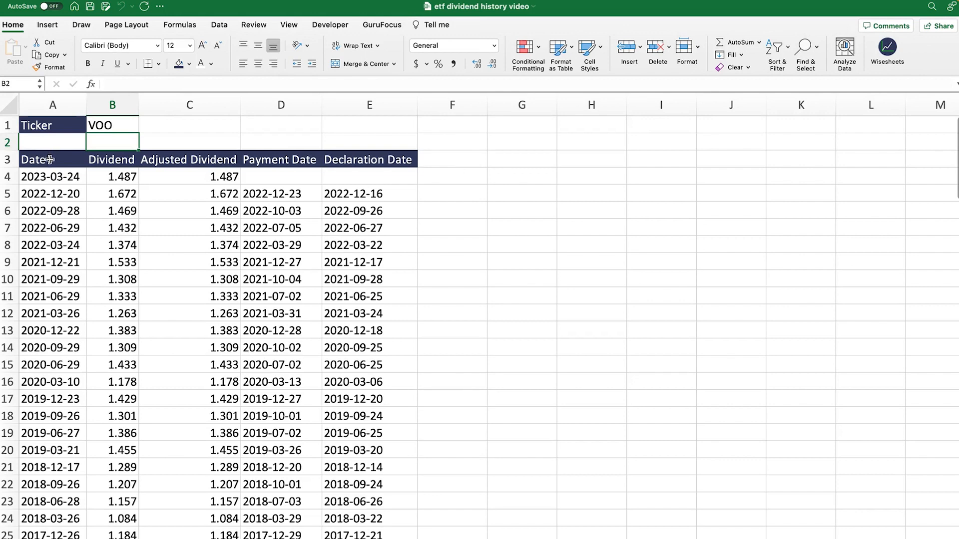
Move the dividend table's header row with its WISEPRICE formula two rows down so it starts in cell A5.
{"action": "left_click", "coordinate": [50, 160]}
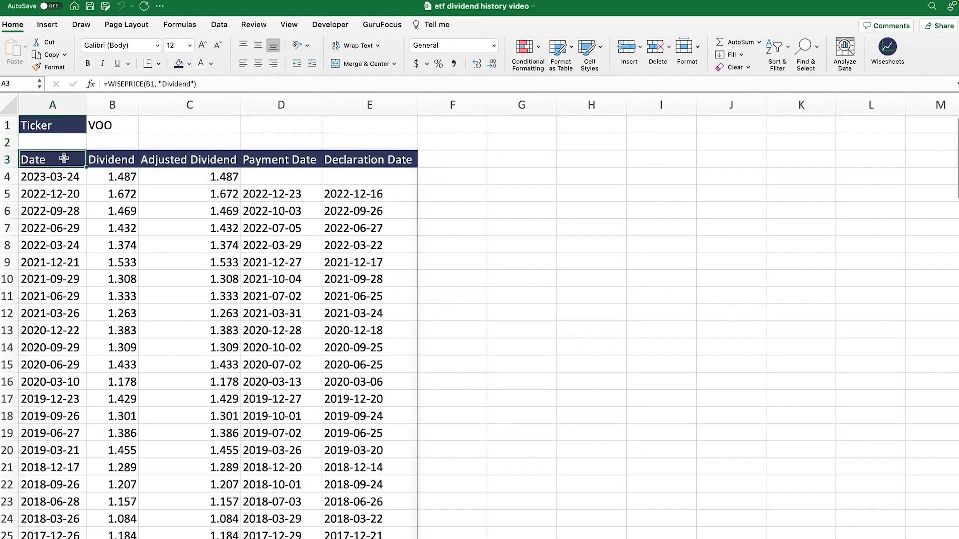
{"action": "left_click_drag", "start_coordinate": [64, 159], "coordinate": [361, 188]}
{"action": "left_click_drag", "start_coordinate": [361, 187], "coordinate": [361, 187]}
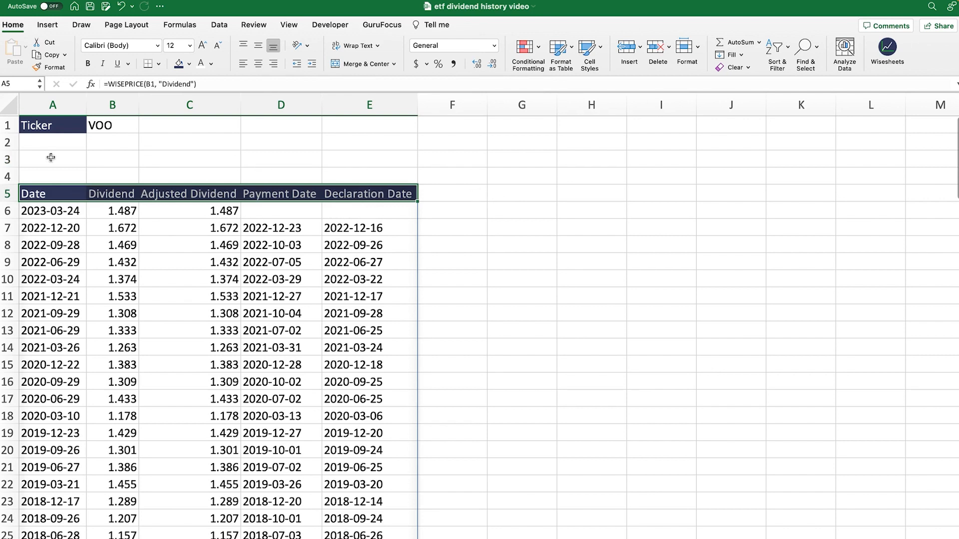
Copy the Ticker label cell to A3, replace its text with "Dividend yield", and fit column A's width to the label.
{"action": "left_click", "coordinate": [55, 126]}
{"action": "key", "text": "cmd+c"}
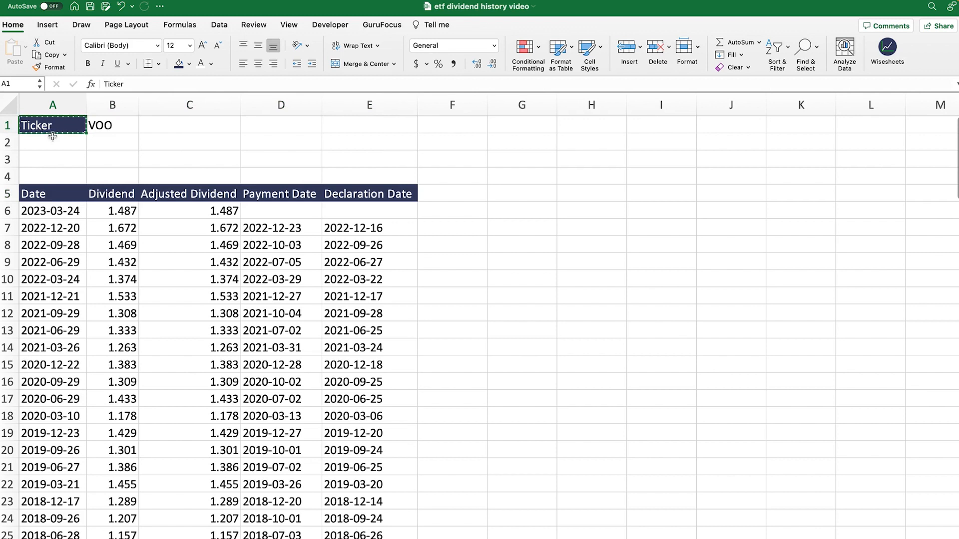
{"action": "left_click", "coordinate": [56, 159]}
{"action": "key", "text": "cmd+v"}
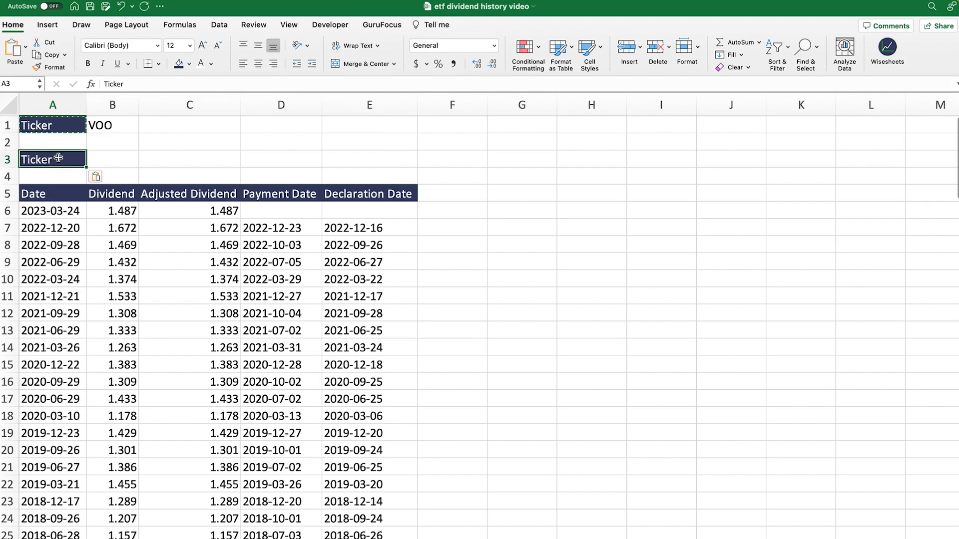
{"action": "type", "text": "Dividend yield"}
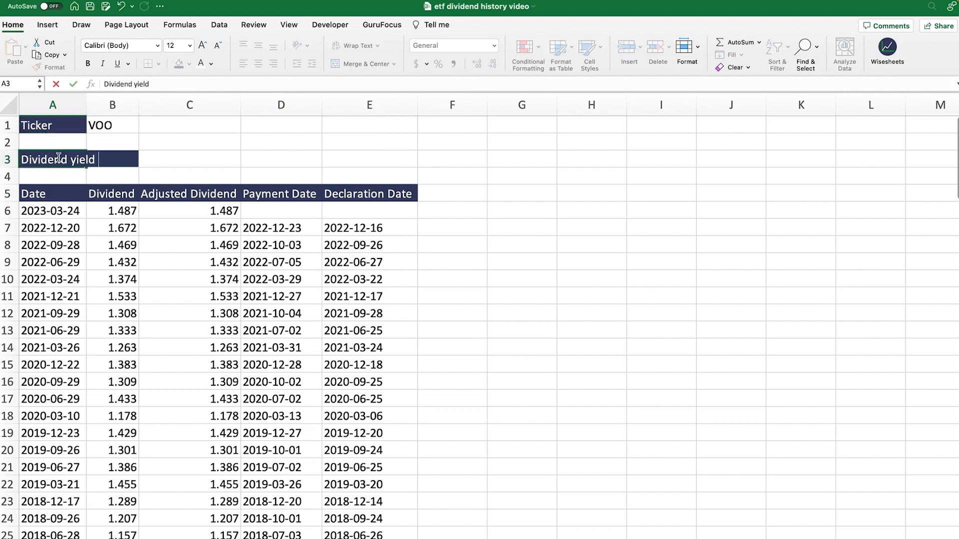
{"action": "key", "text": "Tab"}
{"action": "double_click", "coordinate": [87, 104]}
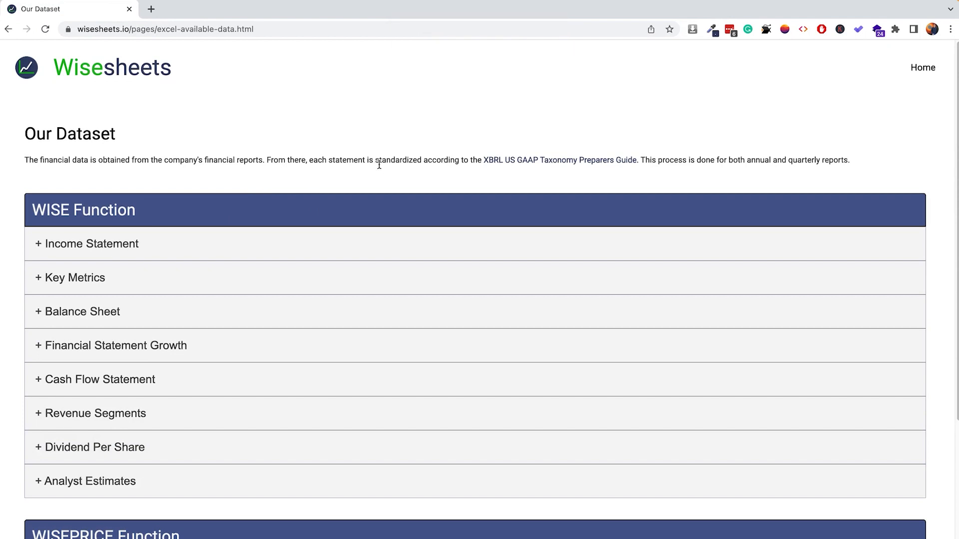
On the Wisesheets dataset web page, expand the WISE function's Key Metrics list and search the page for "div".
{"action": "scroll", "coordinate": [379, 164], "scroll_direction": "down", "scroll_amount": 4}
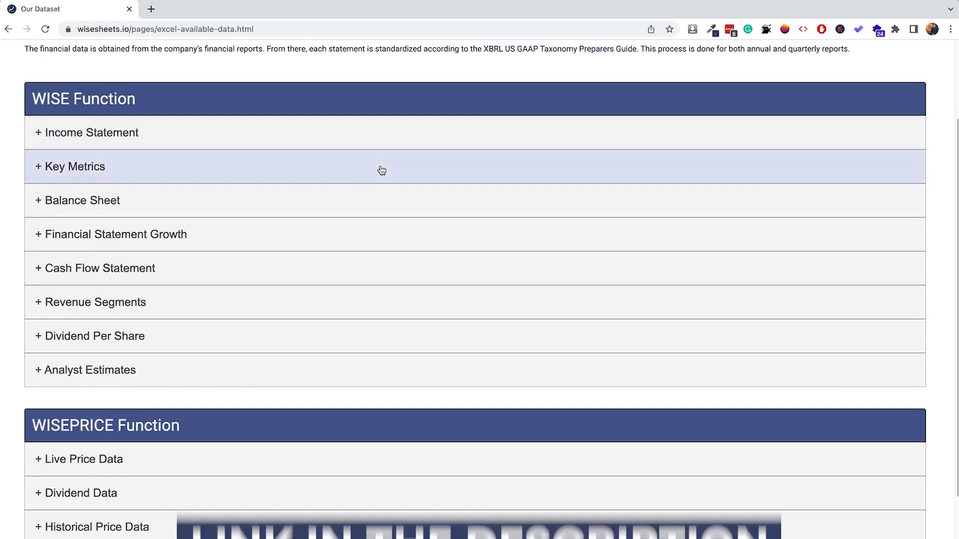
{"action": "scroll", "coordinate": [382, 171], "scroll_direction": "down", "scroll_amount": 5}
{"action": "scroll", "coordinate": [382, 171], "scroll_direction": "up", "scroll_amount": 5}
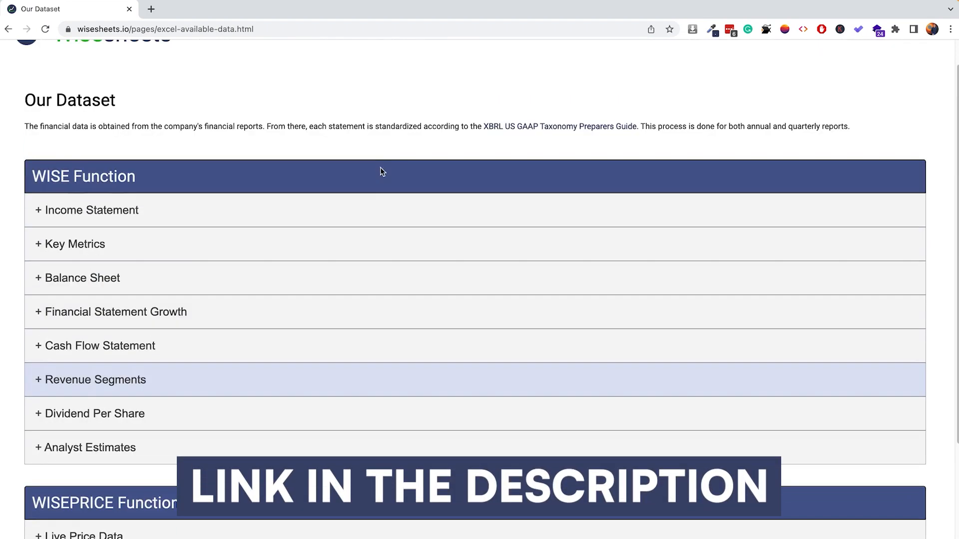
{"action": "left_click", "coordinate": [199, 257]}
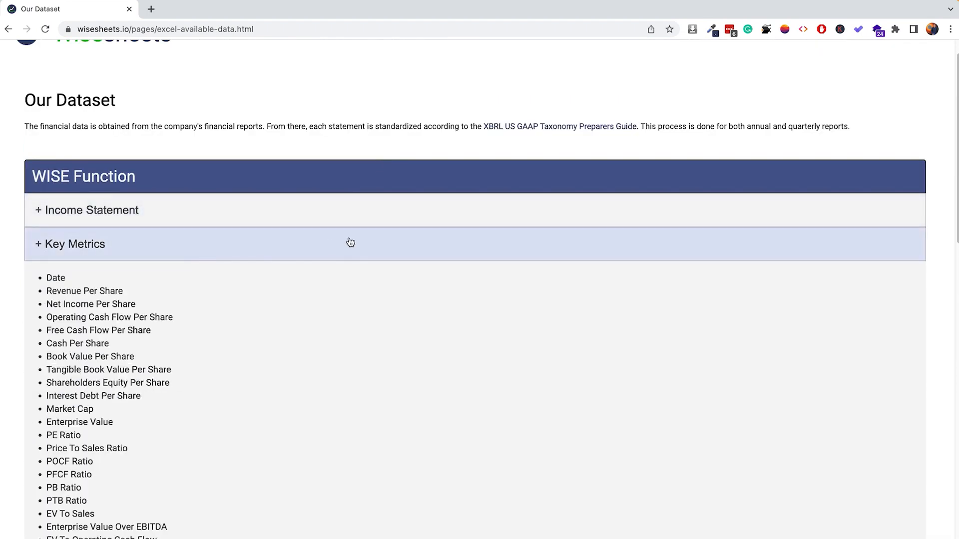
{"action": "key", "text": "ctrl+f"}
{"action": "key", "text": "BackSpace"}
{"action": "type", "text": "div"}
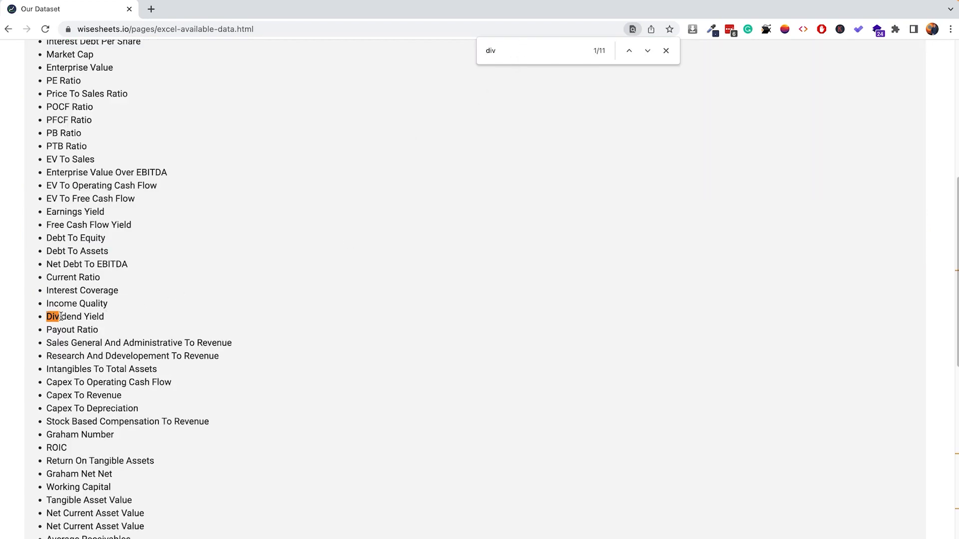
{"action": "scroll", "coordinate": [156, 158], "scroll_direction": "up", "scroll_amount": 6}
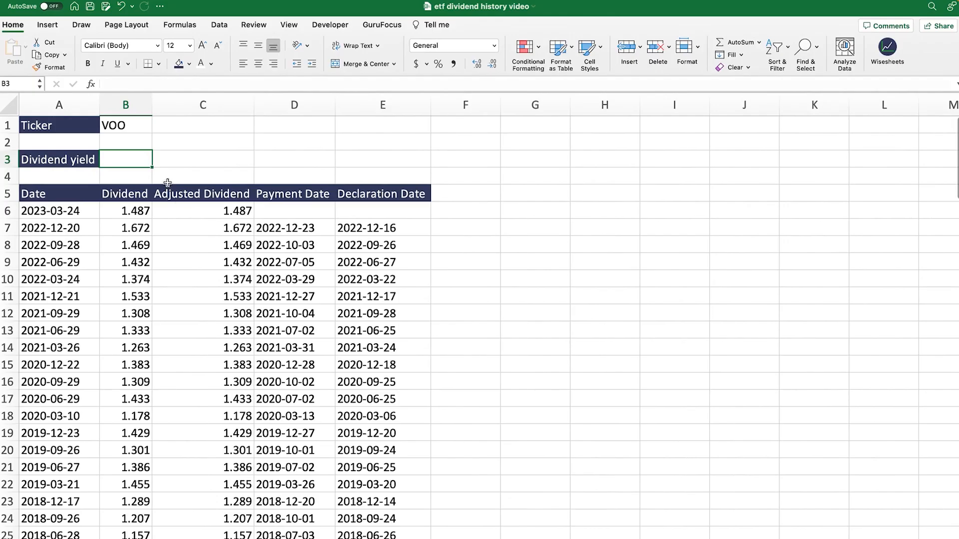
Back in the Excel sheet, enter the formula =WISE(B1,A3, "ttm") in cell B3 to retrieve the trailing dividend yield.
{"action": "type", "text": "=wis"}
{"action": "double_click", "coordinate": [169, 186]}
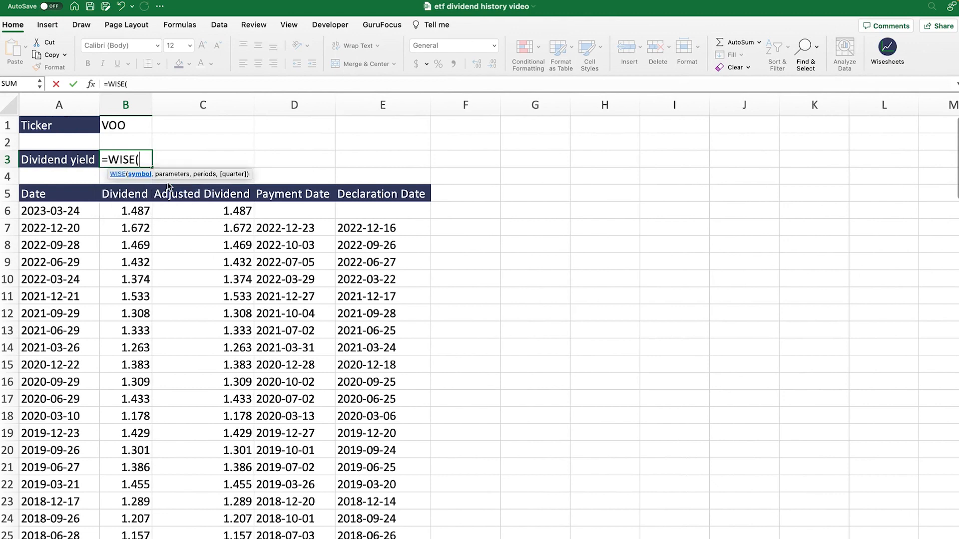
{"action": "left_click", "coordinate": [122, 125]}
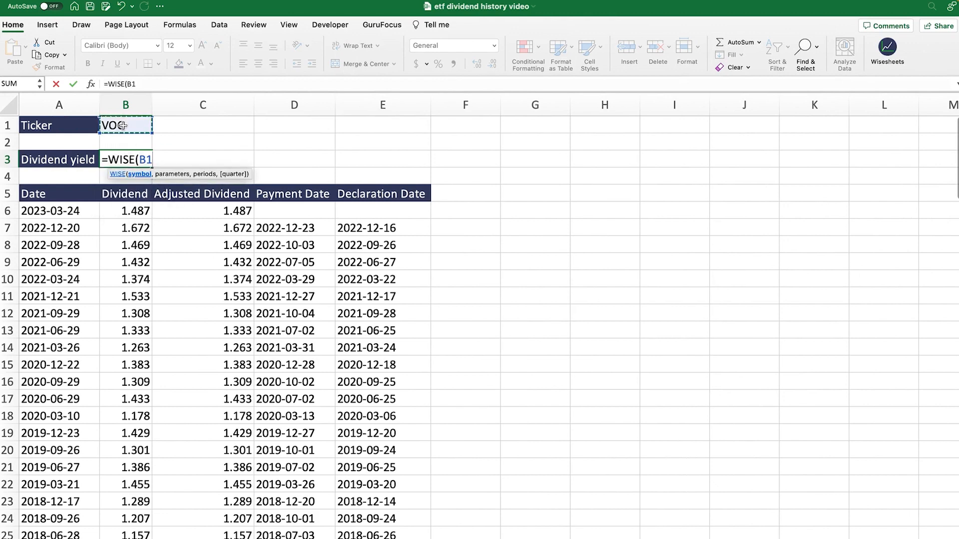
{"action": "type", "text": ","}
{"action": "left_click", "coordinate": [82, 159]}
{"action": "type", "text": ","}
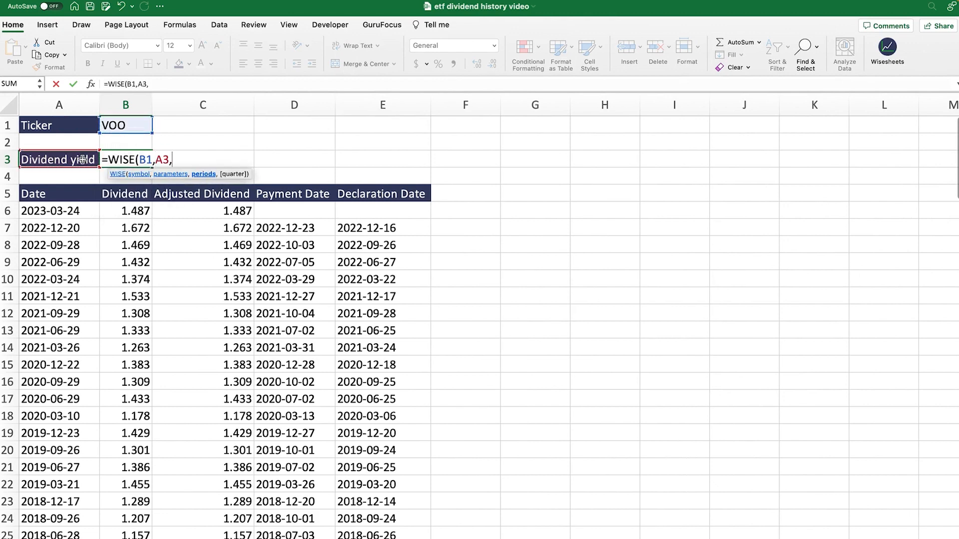
{"action": "type", "text": " \"ttm\")"}
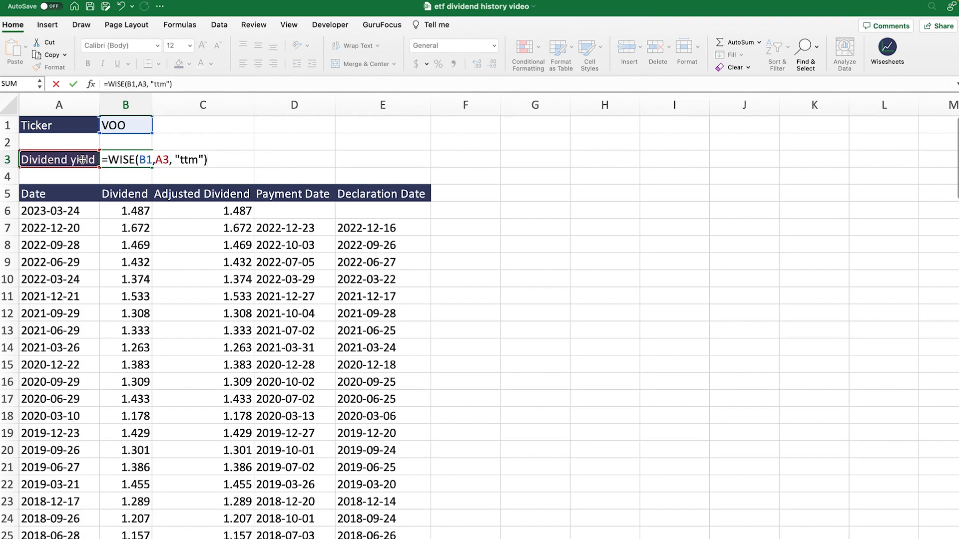
{"action": "key", "text": "Return"}
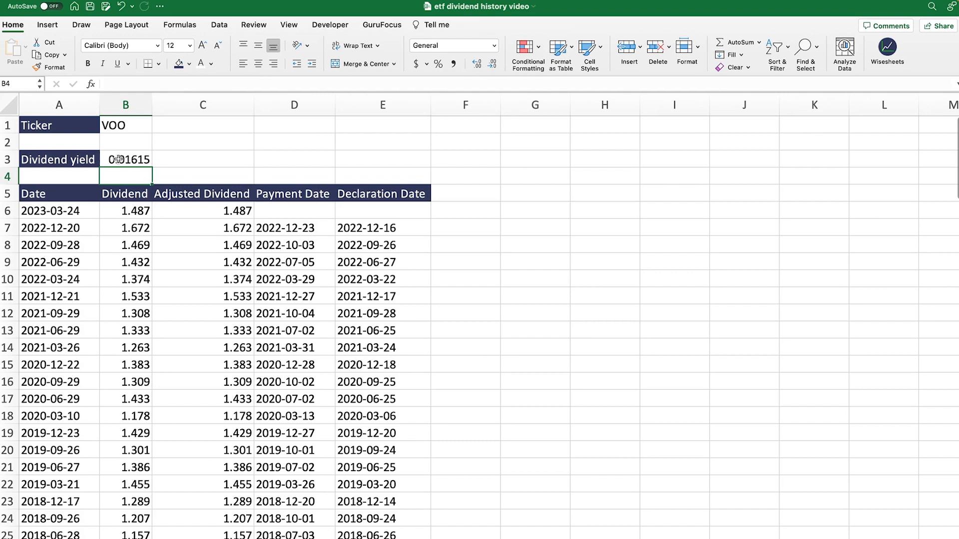
Format the dividend yield in cell B3 as a percentage with two decimal places.
{"action": "left_click", "coordinate": [130, 159]}
{"action": "left_click", "coordinate": [439, 65]}
{"action": "left_click", "coordinate": [477, 64]}
{"action": "left_click", "coordinate": [478, 64]}
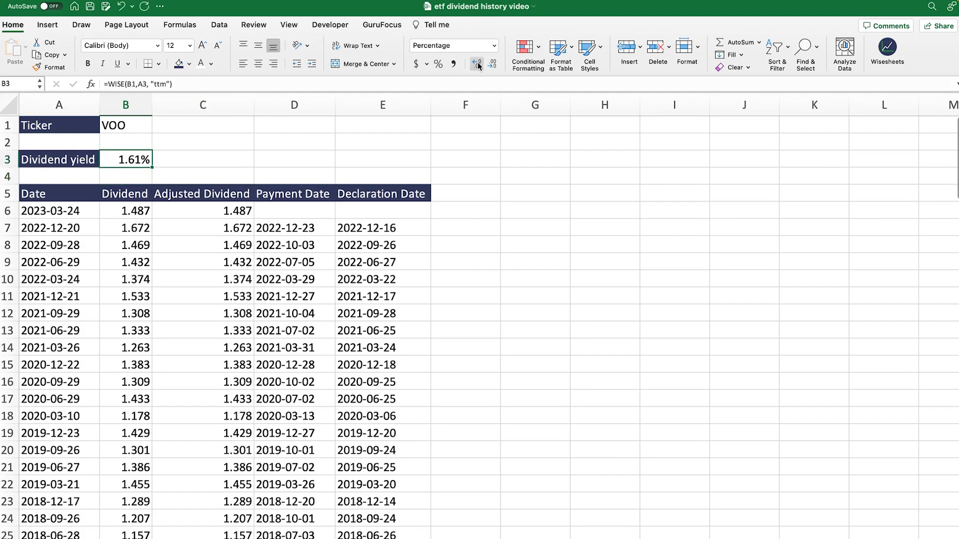
{"action": "left_click", "coordinate": [348, 138]}
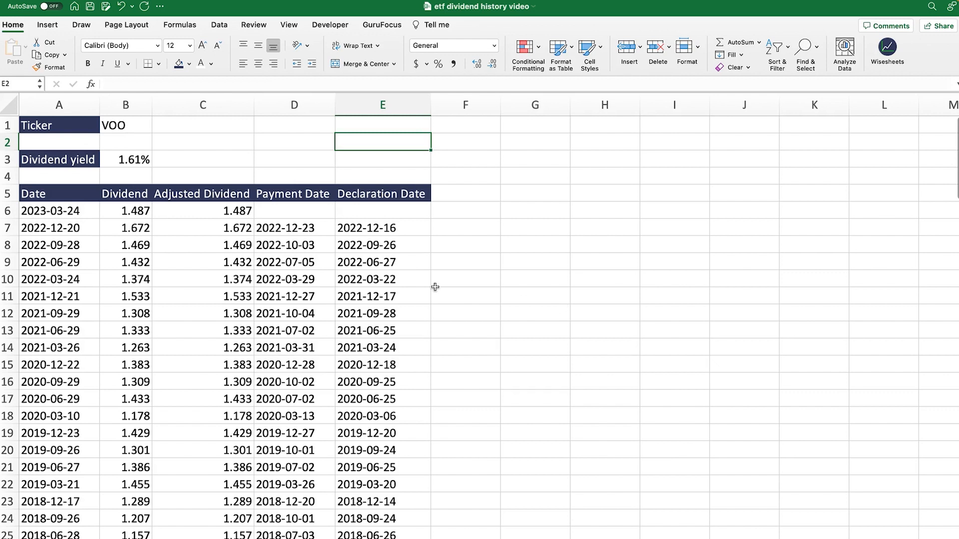
Enter the formula =WISE(B1,"dividend", 2022) in cell G5 to retrieve the ETF's total dividend for 2022.
{"action": "left_click_drag", "start_coordinate": [70, 195], "coordinate": [388, 451]}
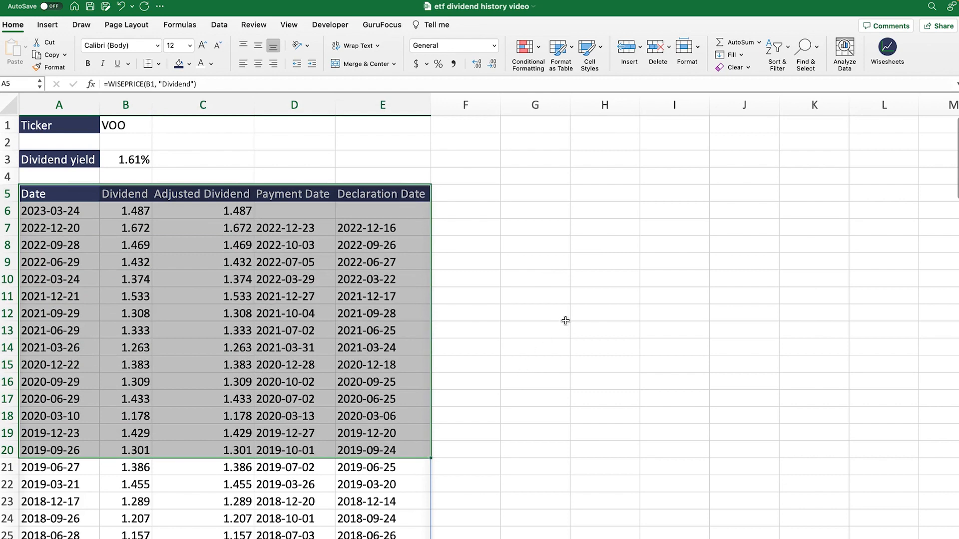
{"action": "left_click", "coordinate": [547, 193]}
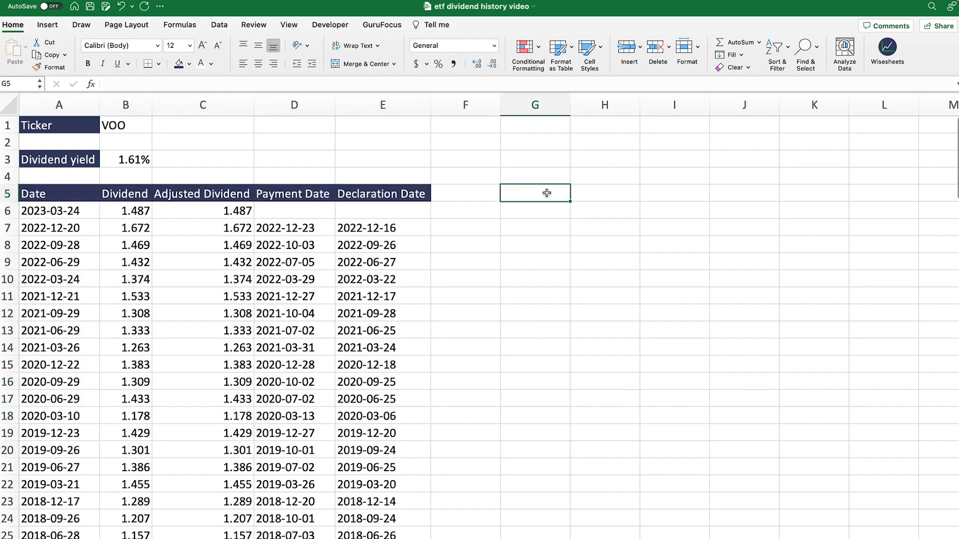
{"action": "type", "text": "=wise"}
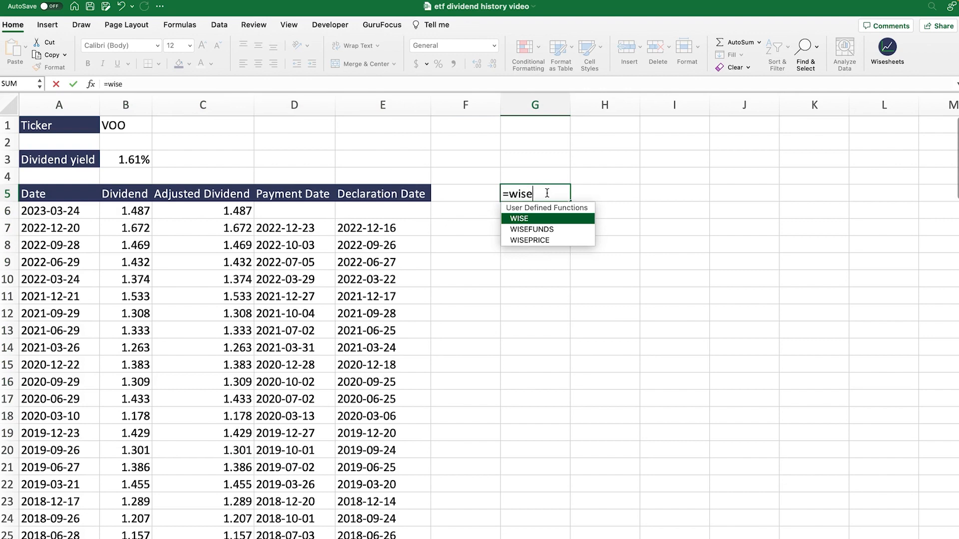
{"action": "key", "text": "Tab"}
{"action": "left_click", "coordinate": [123, 127]}
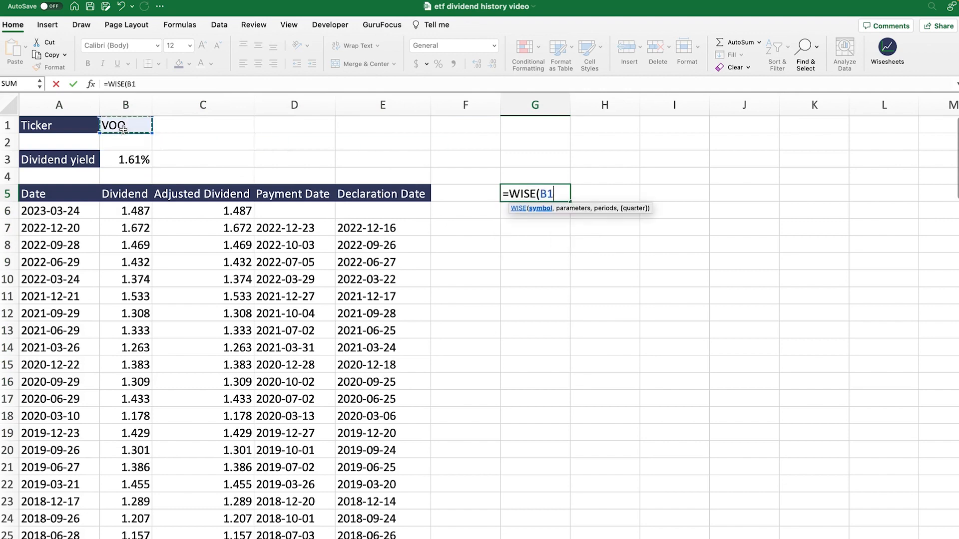
{"action": "type", "text": ","}
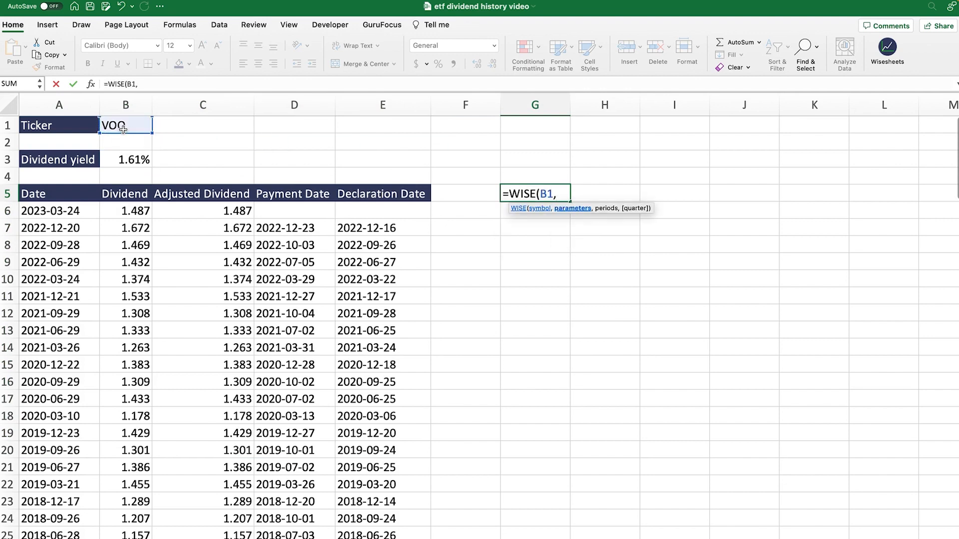
{"action": "type", "text": "\"dividend"}
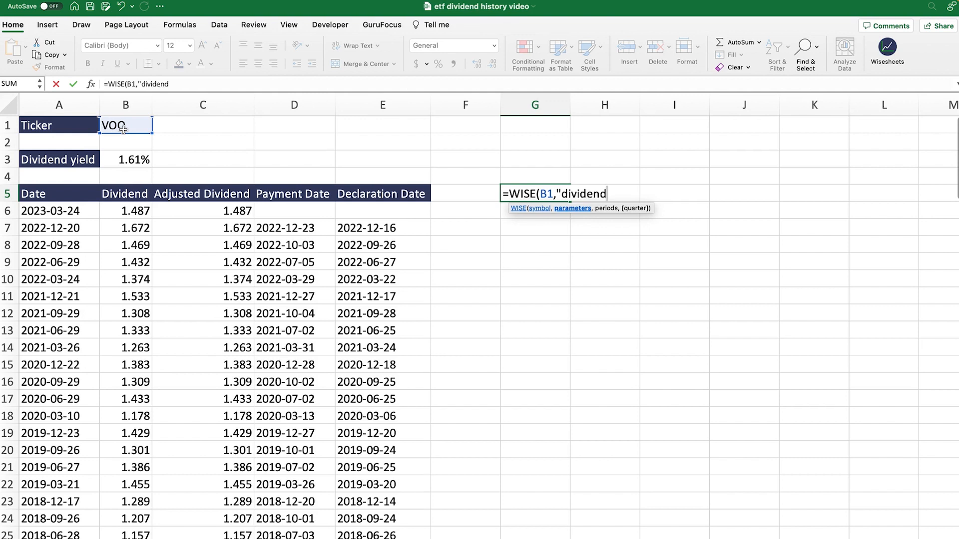
{"action": "type", "text": "\","}
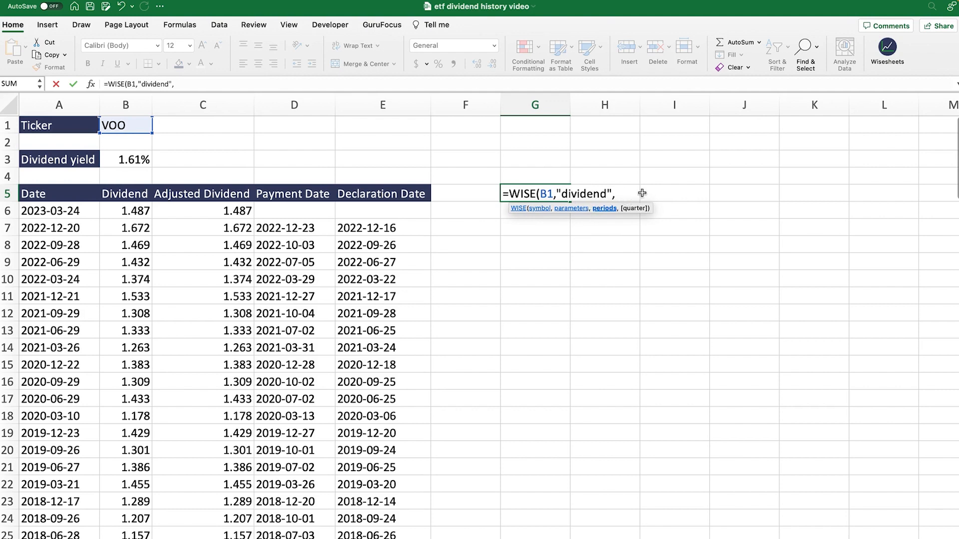
{"action": "type", "text": "2022)"}
{"action": "key", "text": "Return"}
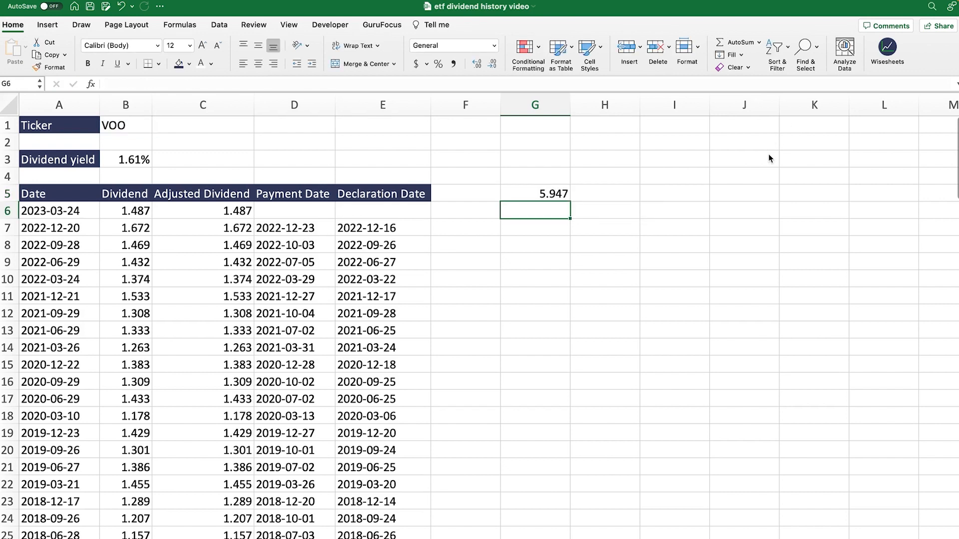
Format cell G5 as a dollar accounting value with three decimals and compare it with the 2022 dividends in B7:B10.
{"action": "left_click", "coordinate": [551, 194]}
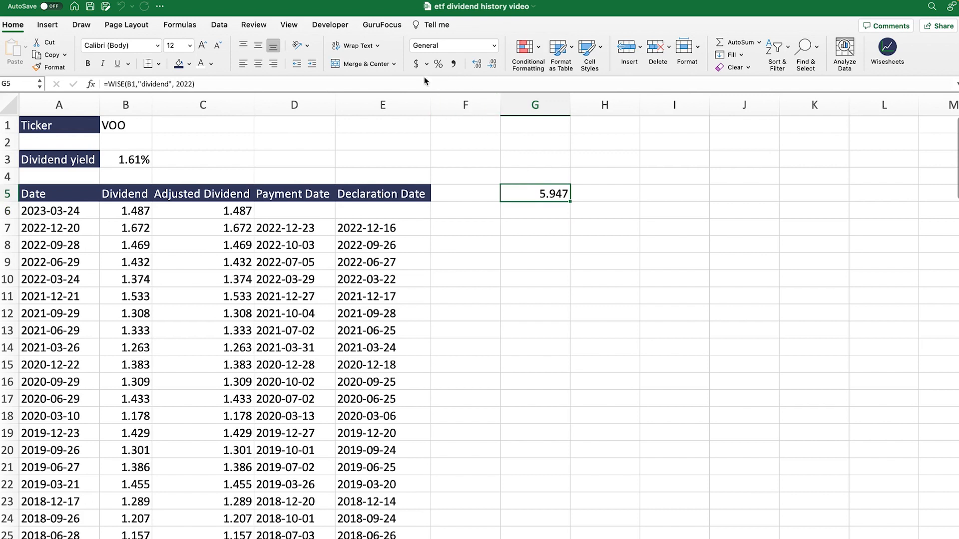
{"action": "left_click", "coordinate": [416, 64]}
{"action": "left_click", "coordinate": [76, 228]}
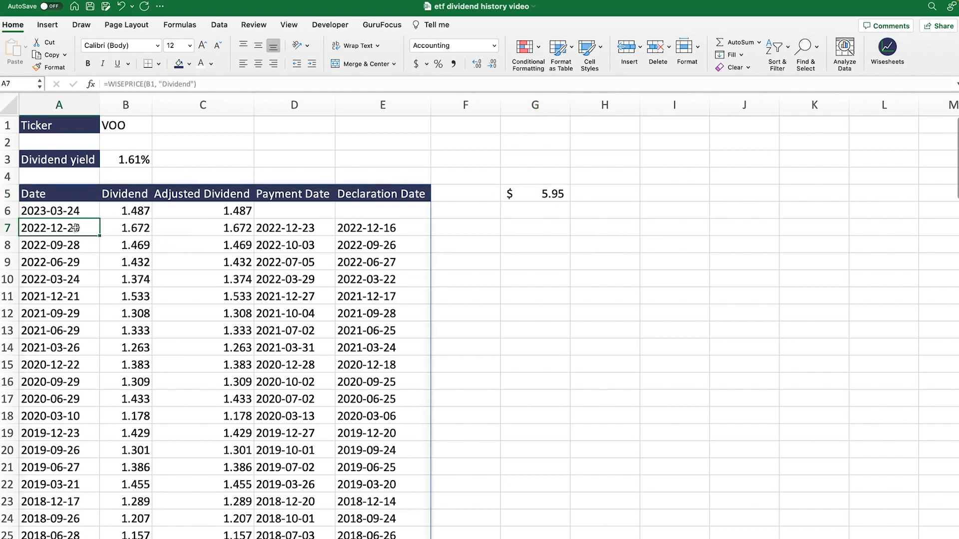
{"action": "left_click", "coordinate": [134, 229]}
{"action": "left_click_drag", "start_coordinate": [134, 228], "coordinate": [135, 271]}
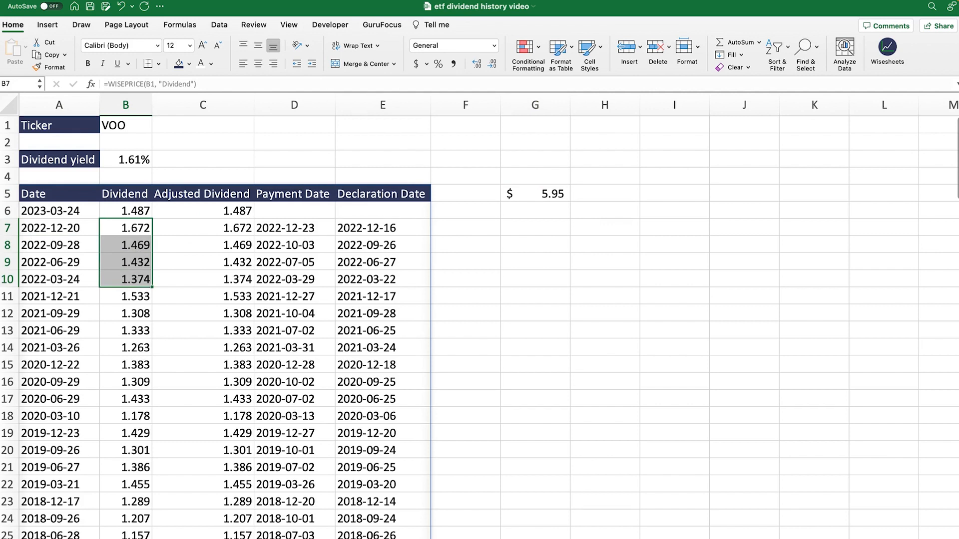
{"action": "left_click", "coordinate": [537, 190]}
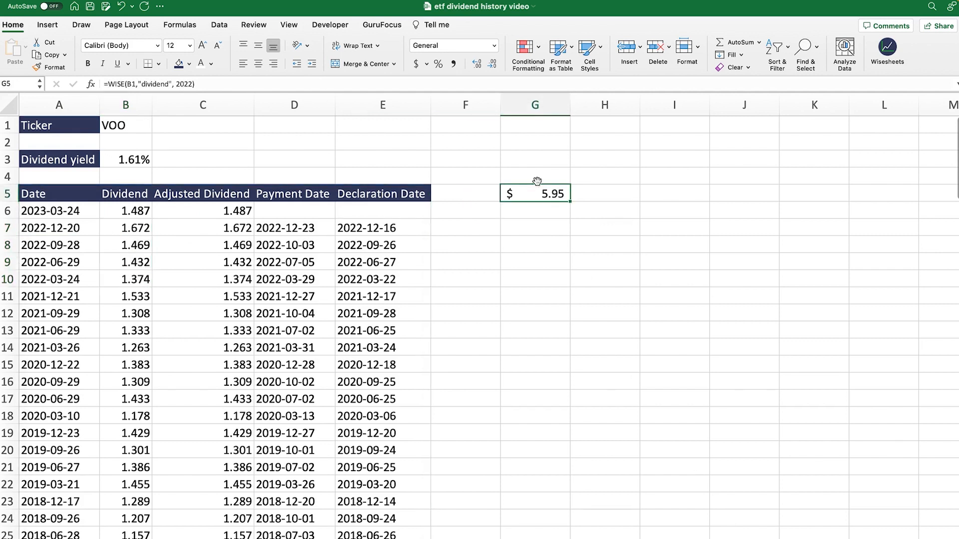
{"action": "left_click", "coordinate": [478, 64]}
{"action": "left_click", "coordinate": [206, 196]}
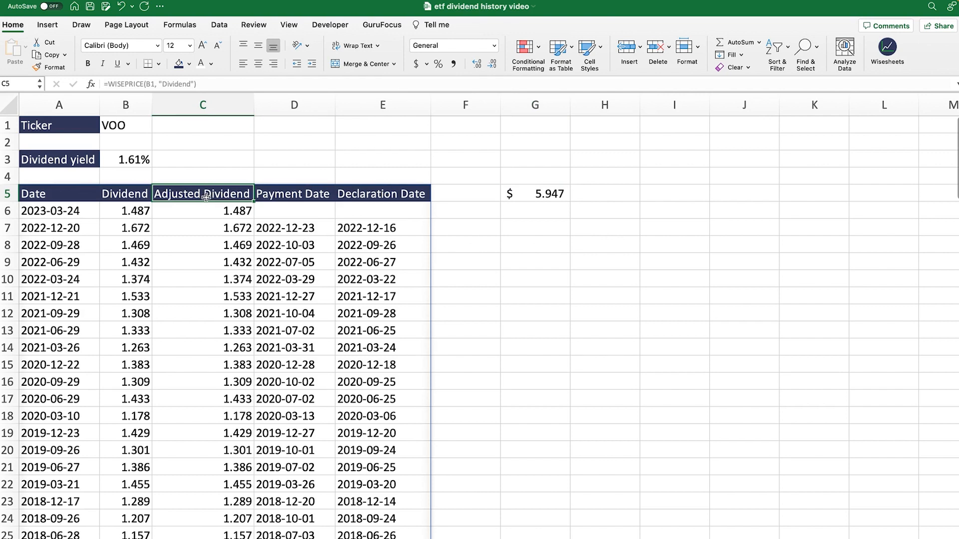
Enter the formula =WISEPRICE(B1,"dividend",,"01/30/2019", "01/30/2022") in cell G8 to retrieve the dividend history between those dates.
{"action": "left_click", "coordinate": [540, 244]}
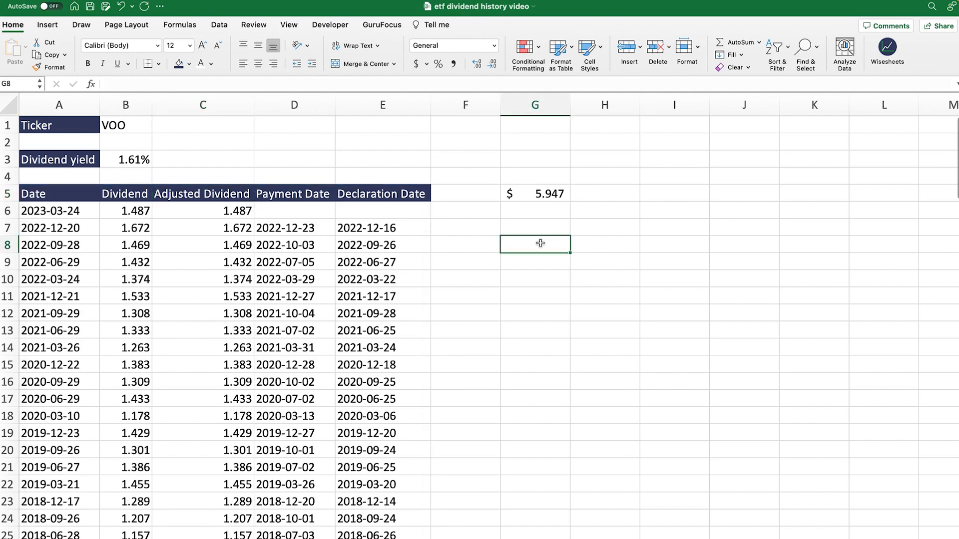
{"action": "type", "text": "=wise"}
{"action": "key", "text": "Down"}
{"action": "key", "text": "Down"}
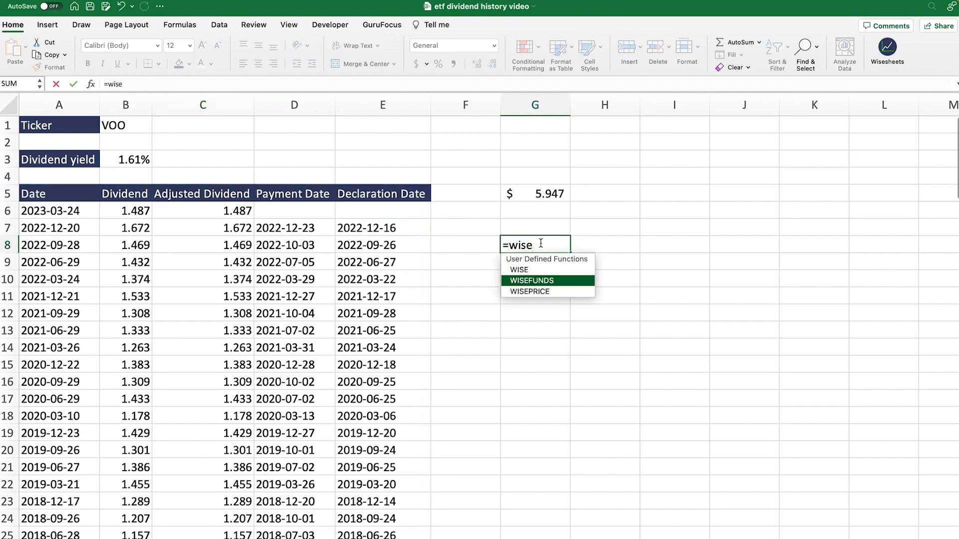
{"action": "key", "text": "Tab"}
{"action": "left_click", "coordinate": [137, 117]}
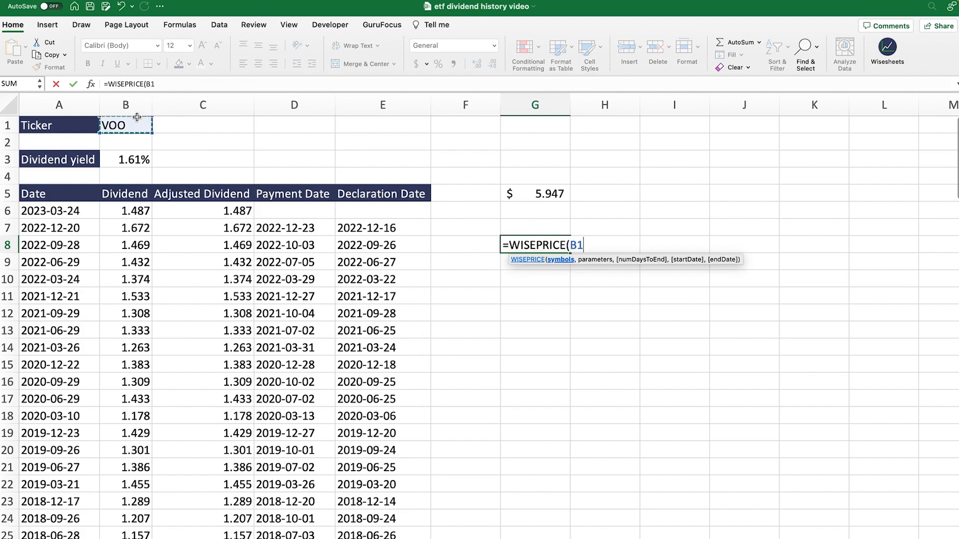
{"action": "type", "text": ",\"di"}
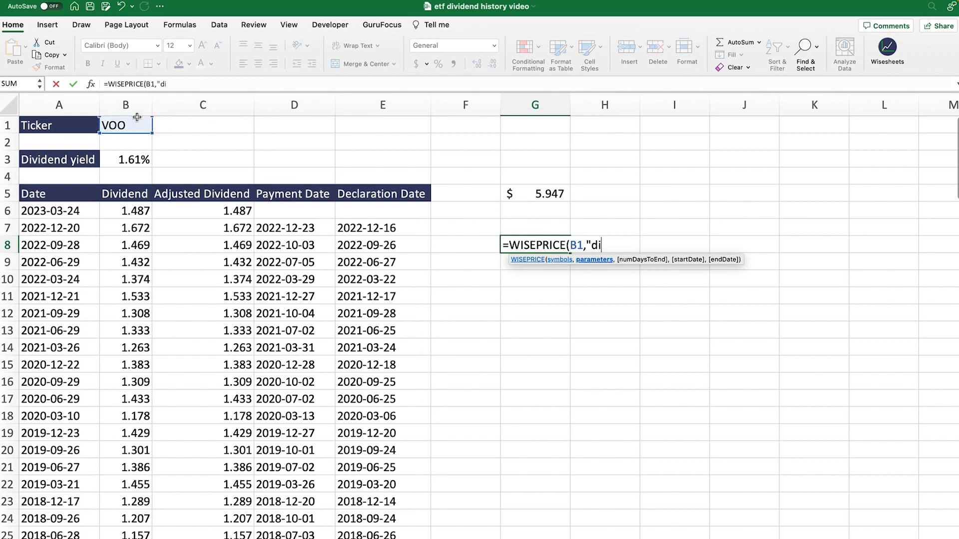
{"action": "type", "text": "vidend\","}
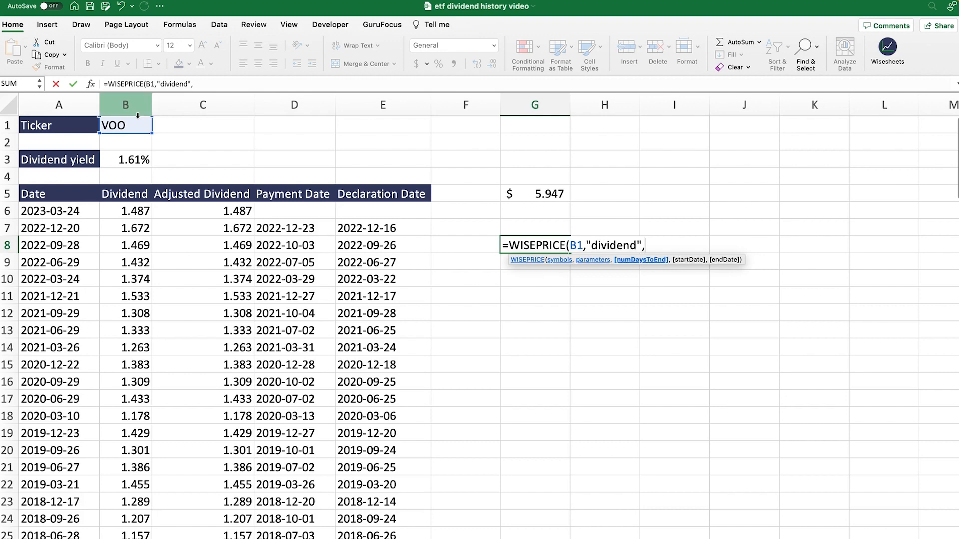
{"action": "type", "text": ","}
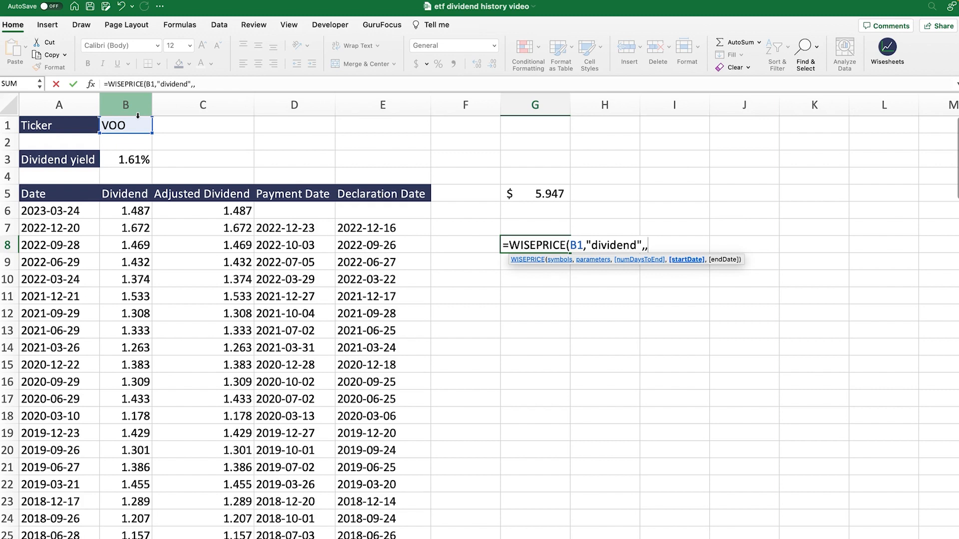
{"action": "type", "text": "\"01/30/2019"}
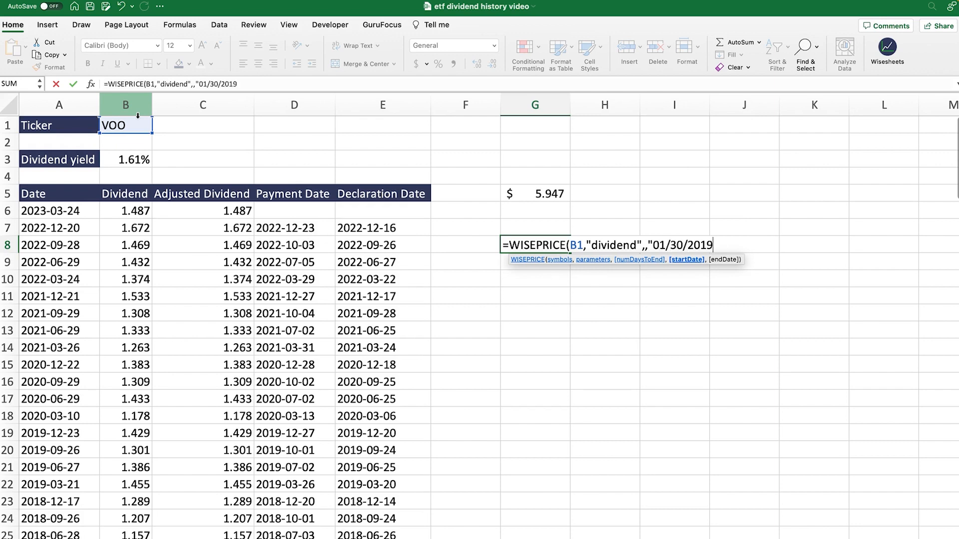
{"action": "type", "text": "\", \""}
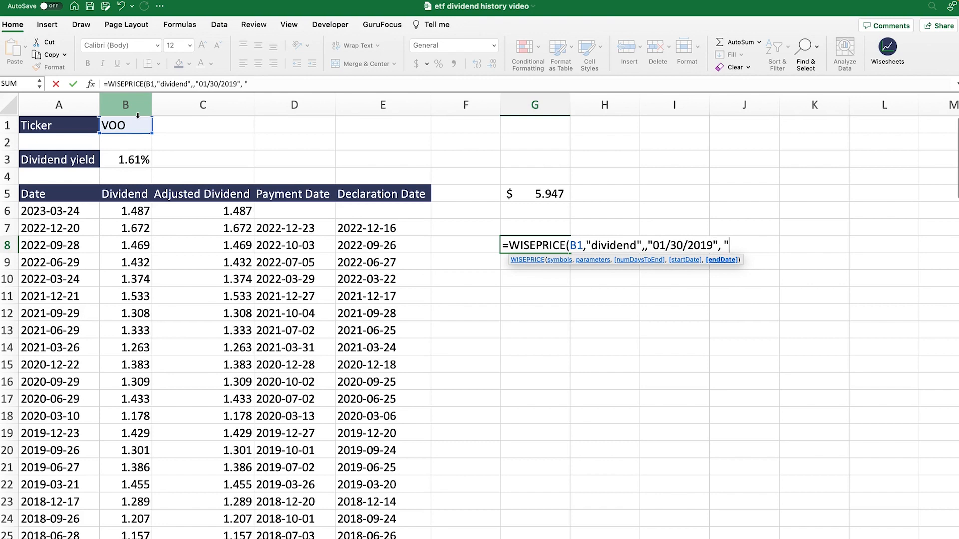
{"action": "type", "text": "01/30/2022\""}
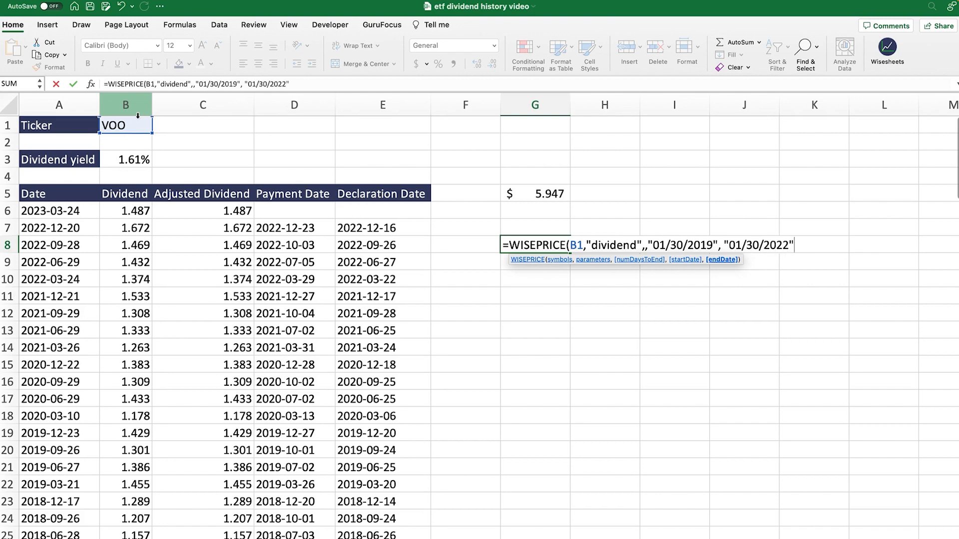
{"action": "type", "text": ")"}
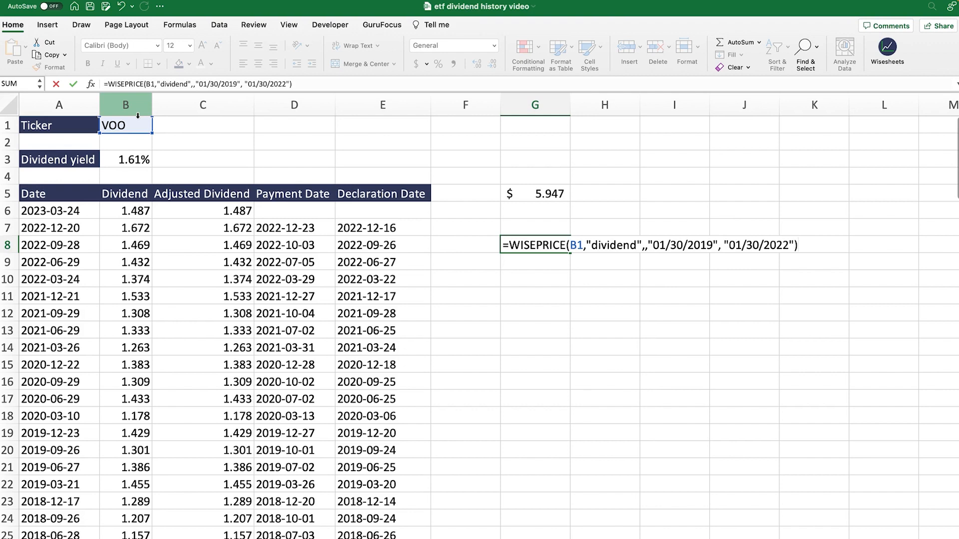
{"action": "key", "text": "Return"}
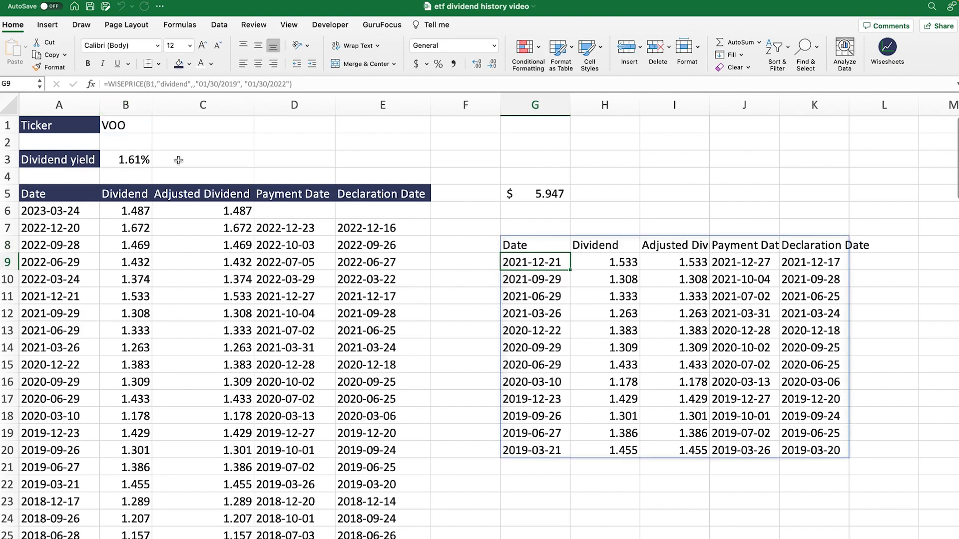
Copy the date-range dividend formula from G8 to G23 and point its ticker reference back to B1.
{"action": "left_click", "coordinate": [560, 244]}
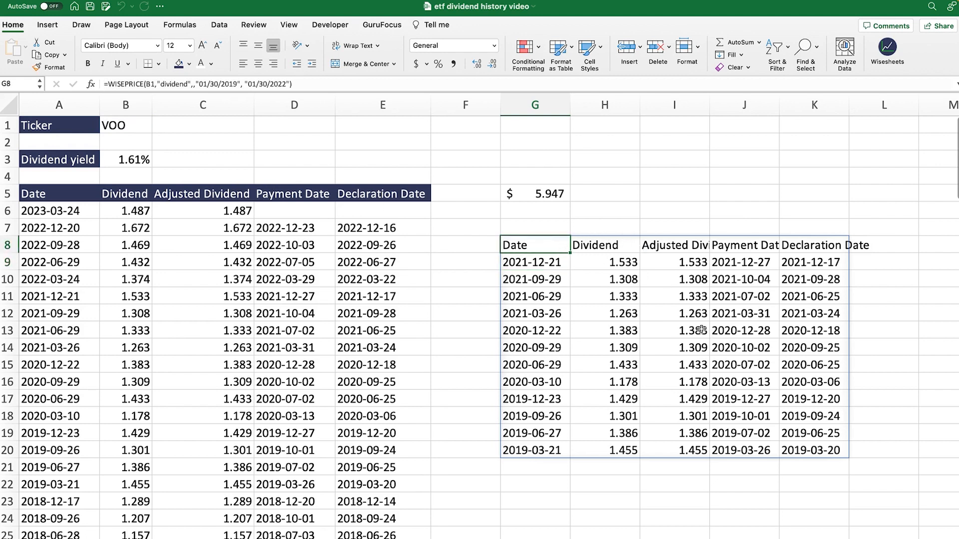
{"action": "left_click_drag", "start_coordinate": [627, 262], "coordinate": [628, 452]}
{"action": "left_click_drag", "start_coordinate": [695, 263], "coordinate": [700, 448]}
{"action": "left_click", "coordinate": [535, 246]}
{"action": "key", "text": "super+c"}
{"action": "scroll", "coordinate": [535, 246], "scroll_direction": "down", "scroll_amount": 5}
{"action": "left_click", "coordinate": [538, 378]}
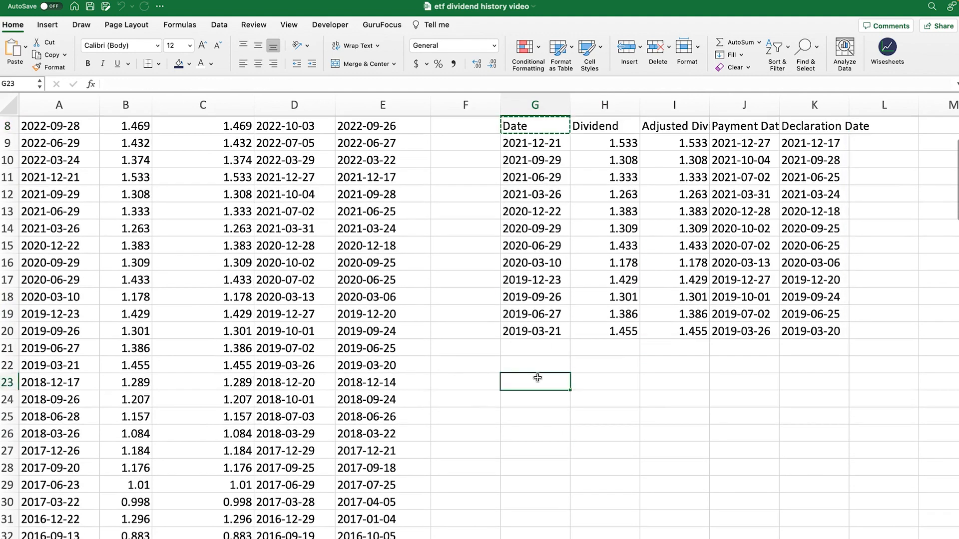
{"action": "key", "text": "super+v"}
{"action": "left_click", "coordinate": [152, 84]}
{"action": "scroll", "coordinate": [176, 271], "scroll_direction": "up", "scroll_amount": 1}
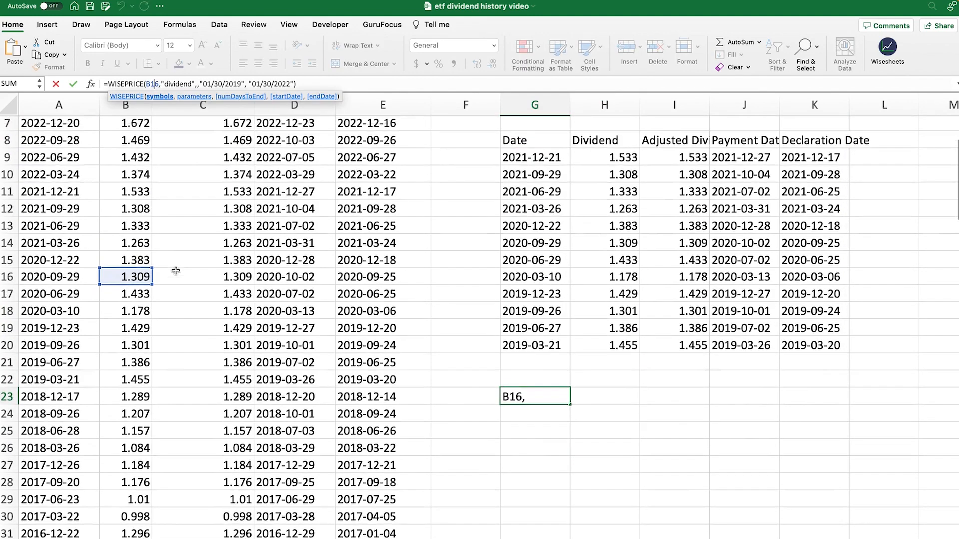
{"action": "scroll", "coordinate": [176, 271], "scroll_direction": "up", "scroll_amount": 6}
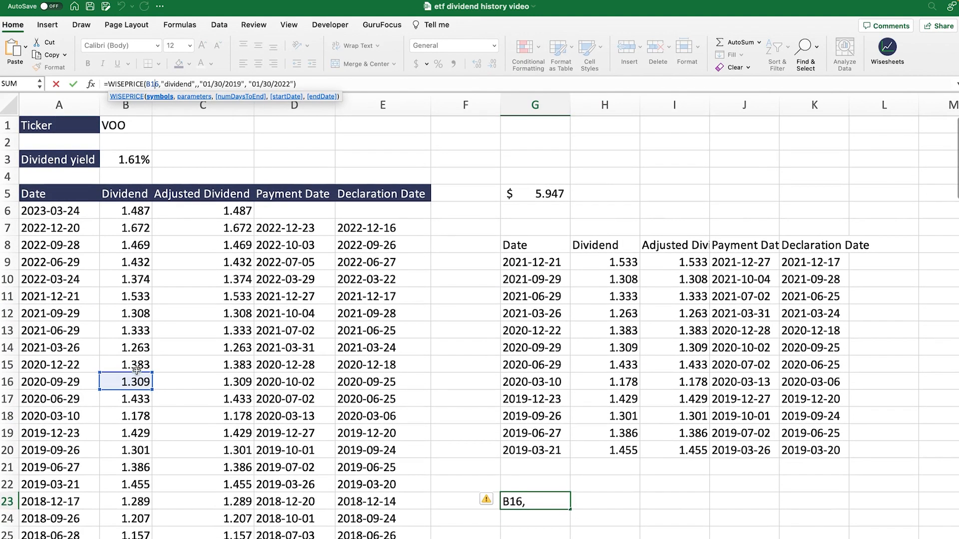
{"action": "left_click", "coordinate": [125, 124]}
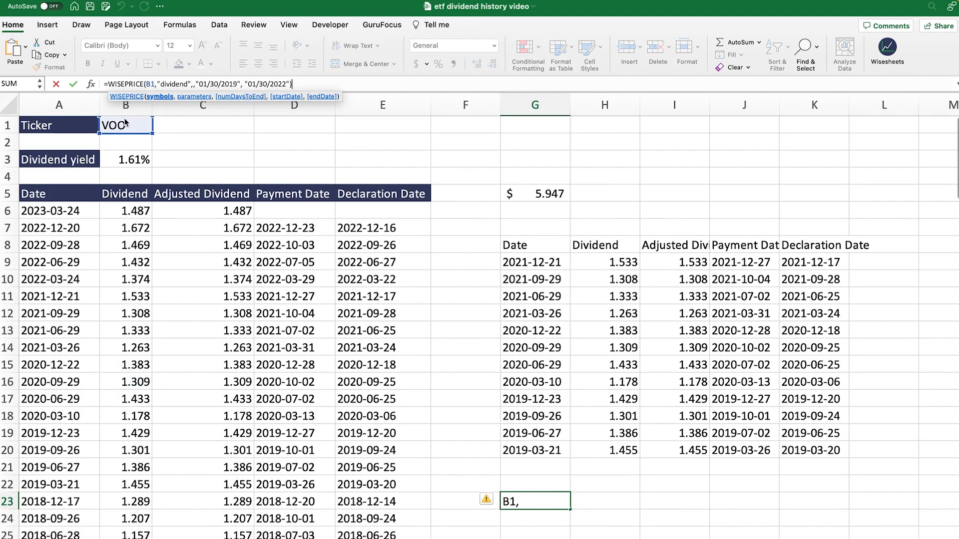
{"action": "key", "text": "Return"}
Wrap the WISEPRICE formula in G23 in INDEX with an empty row number and column number 3 to return only the adjusted dividends.
{"action": "scroll", "coordinate": [596, 301], "scroll_direction": "down", "scroll_amount": 12}
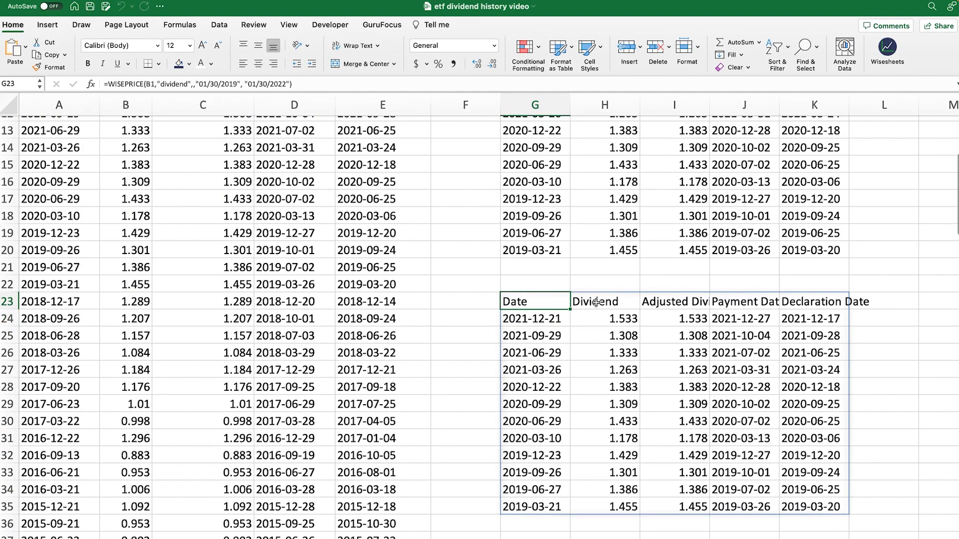
{"action": "left_click", "coordinate": [687, 320]}
{"action": "left_click_drag", "start_coordinate": [691, 481], "coordinate": [692, 508]}
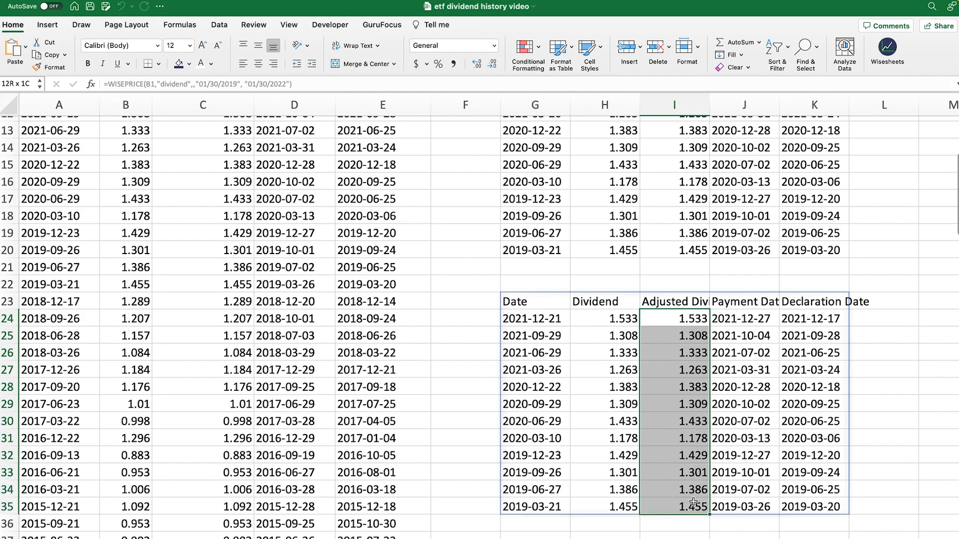
{"action": "left_click", "coordinate": [550, 302]}
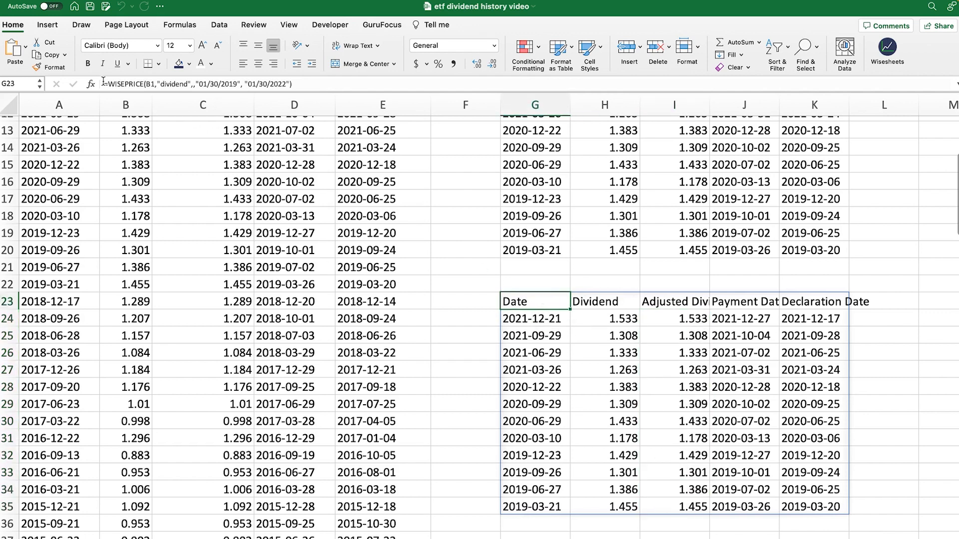
{"action": "left_click", "coordinate": [121, 82]}
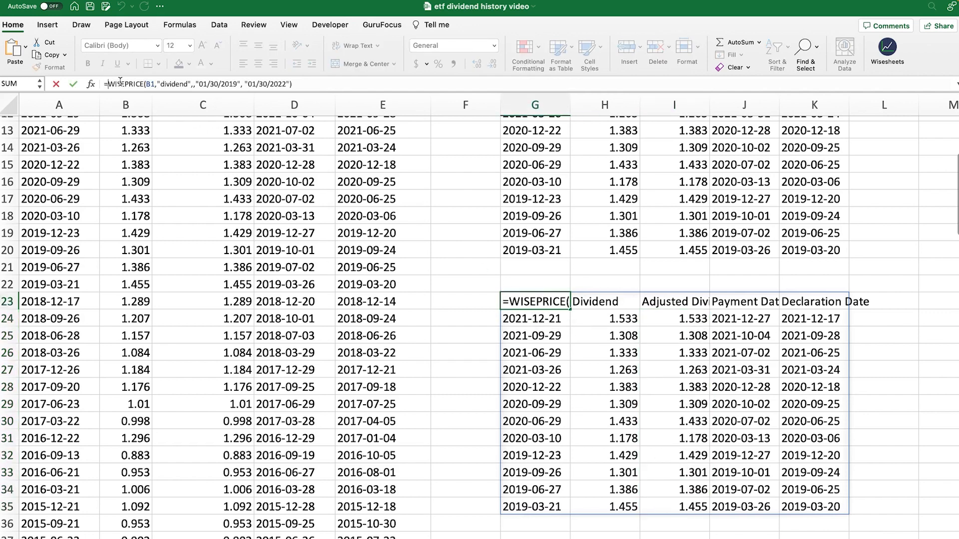
{"action": "type", "text": "index"}
{"action": "key", "text": "Tab"}
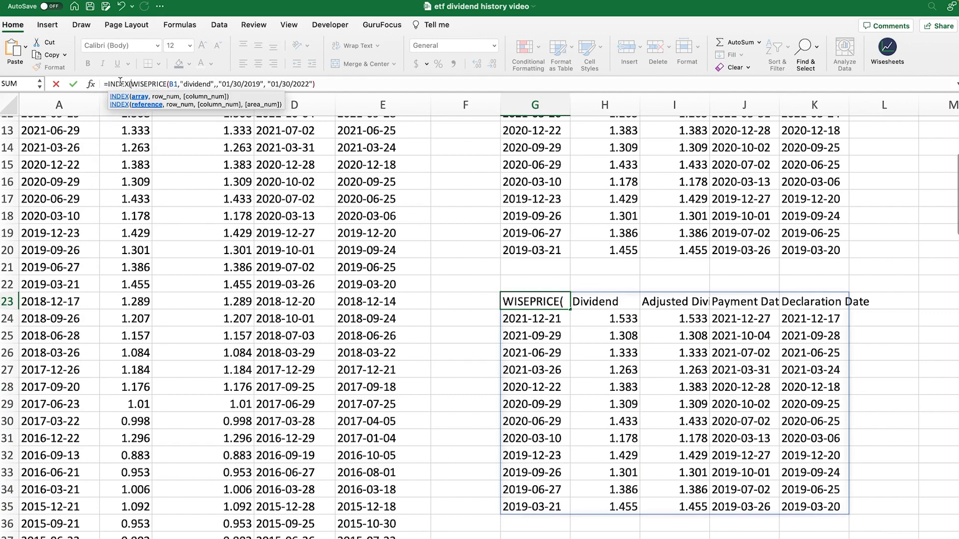
{"action": "left_click", "coordinate": [333, 84]}
{"action": "type", "text": ","}
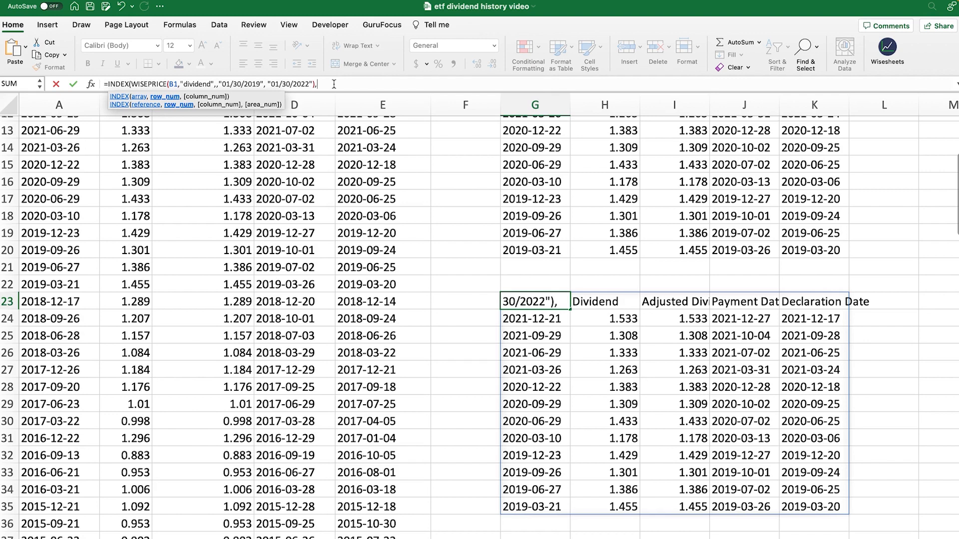
{"action": "type", "text": ","}
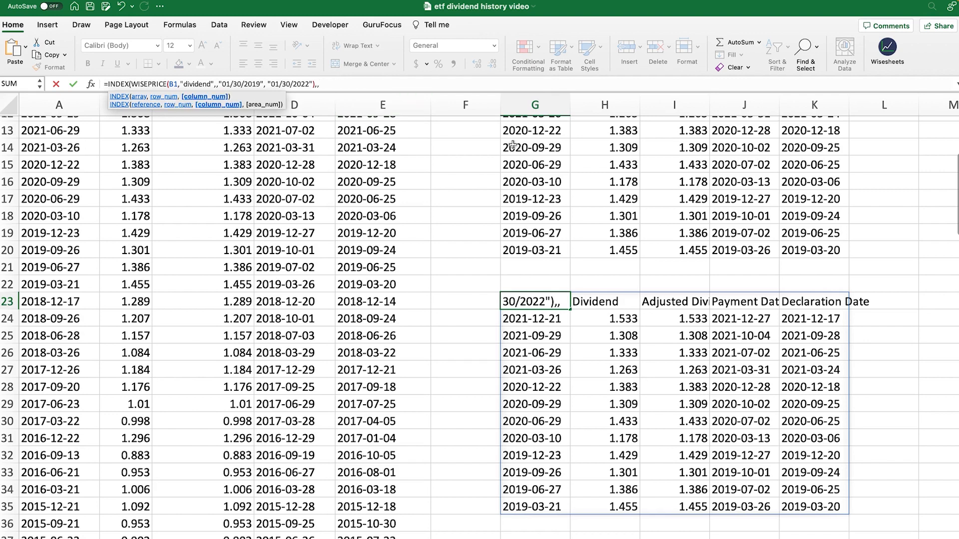
{"action": "left_click", "coordinate": [535, 105]}
{"action": "type", "text": "3)"}
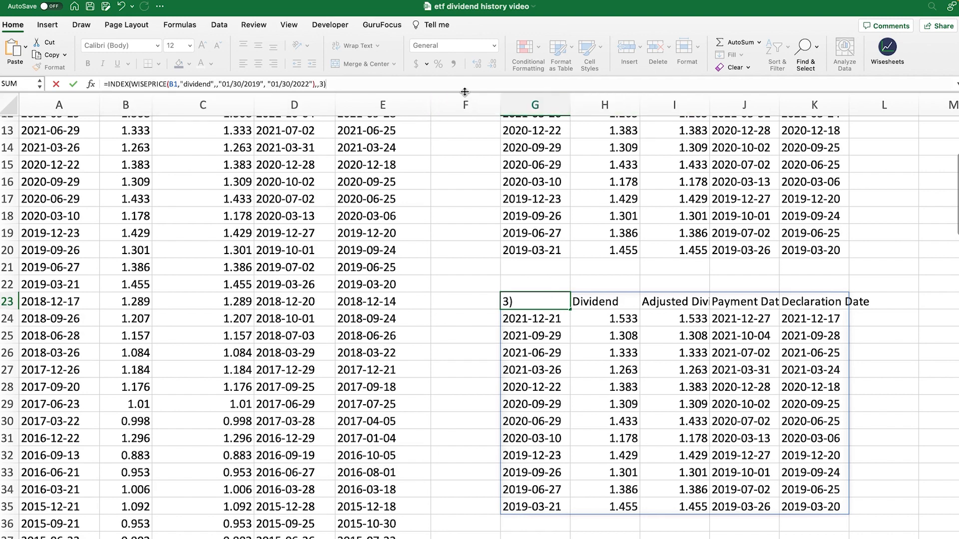
{"action": "key", "text": "Return"}
{"action": "left_click", "coordinate": [549, 301]}
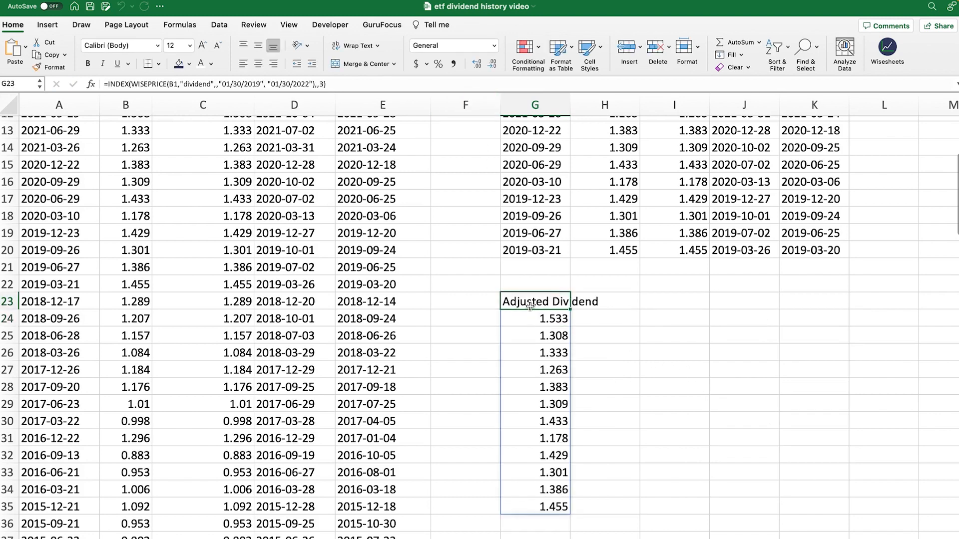
{"action": "left_click_drag", "start_coordinate": [530, 304], "coordinate": [533, 507]}
{"action": "left_click", "coordinate": [744, 421]}
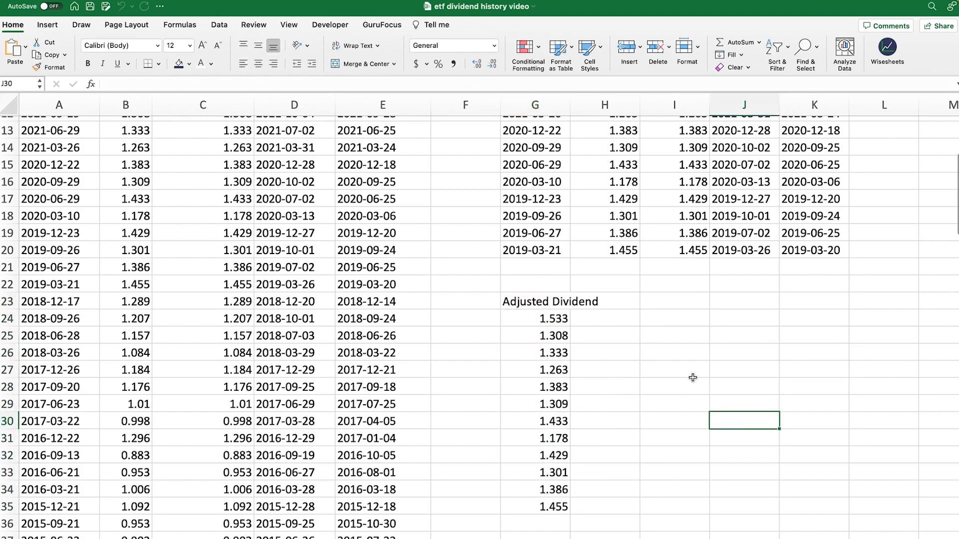
Make the ticker reference in the G23 formula absolute as $B$1.
{"action": "left_click", "coordinate": [537, 305]}
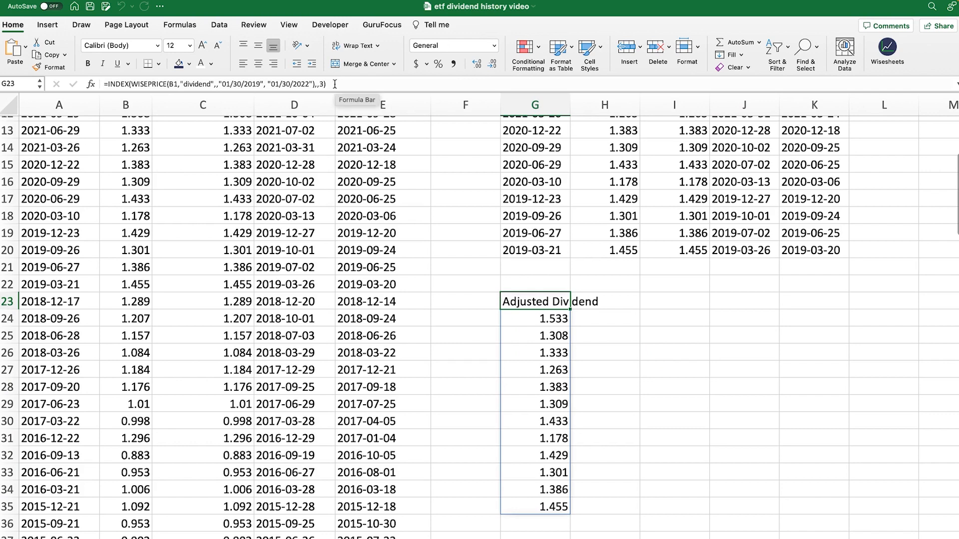
{"action": "left_click", "coordinate": [170, 84]}
{"action": "type", "text": "$B"}
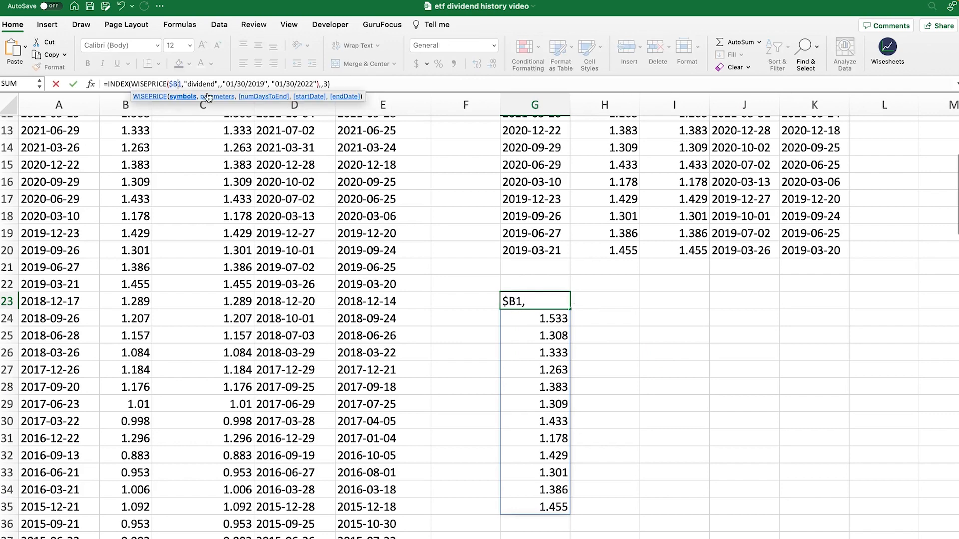
{"action": "type", "text": "$"}
{"action": "left_click_drag", "start_coordinate": [353, 82], "coordinate": [93, 86]}
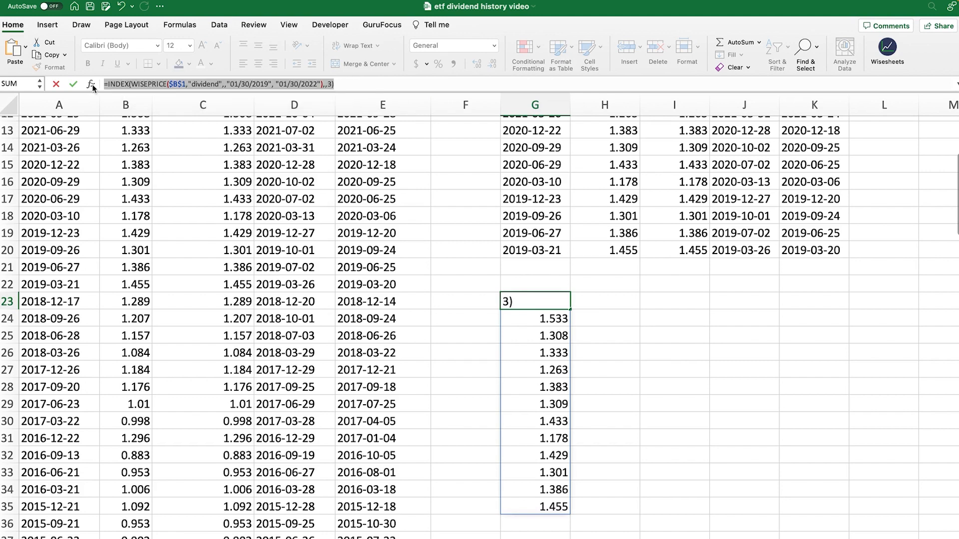
{"action": "key", "text": "Return"}
Copy the adjusted dividend formula from G23 to I23.
{"action": "left_click", "coordinate": [551, 299]}
{"action": "key", "text": "ctrl+c"}
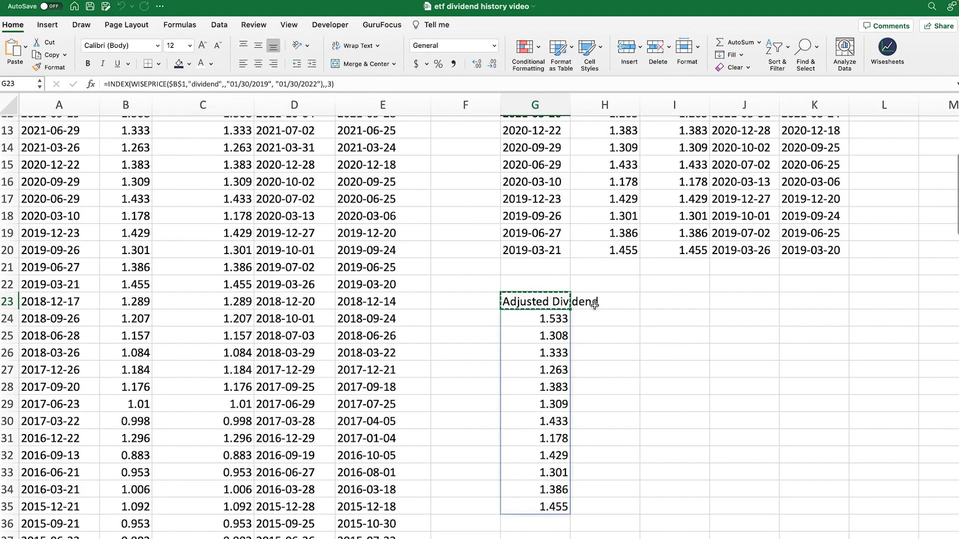
{"action": "left_click", "coordinate": [679, 302]}
{"action": "key", "text": "ctrl+v"}
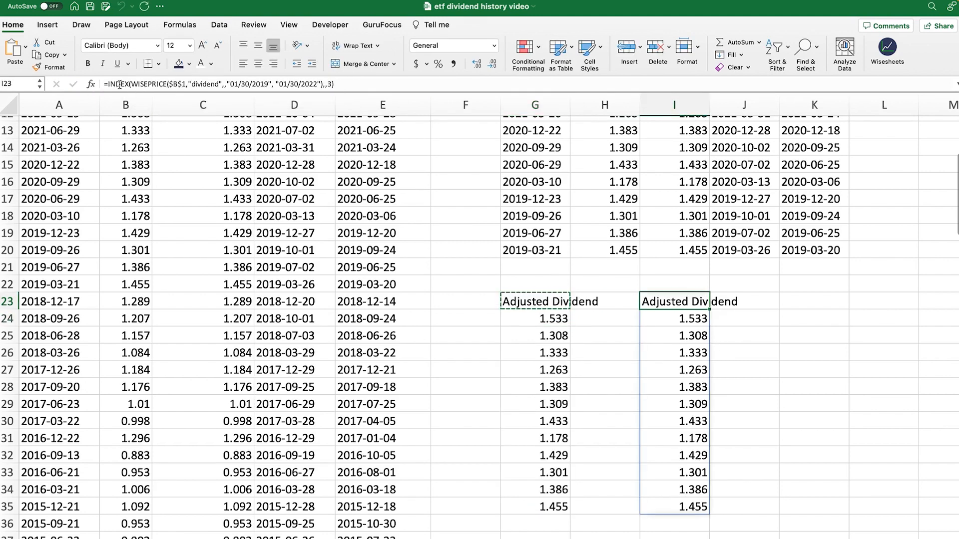
Wrap the INDEX formula in I23 in SUM to total the adjusted dividends between 01/30/2019 and 01/30/2022.
{"action": "left_click", "coordinate": [107, 84]}
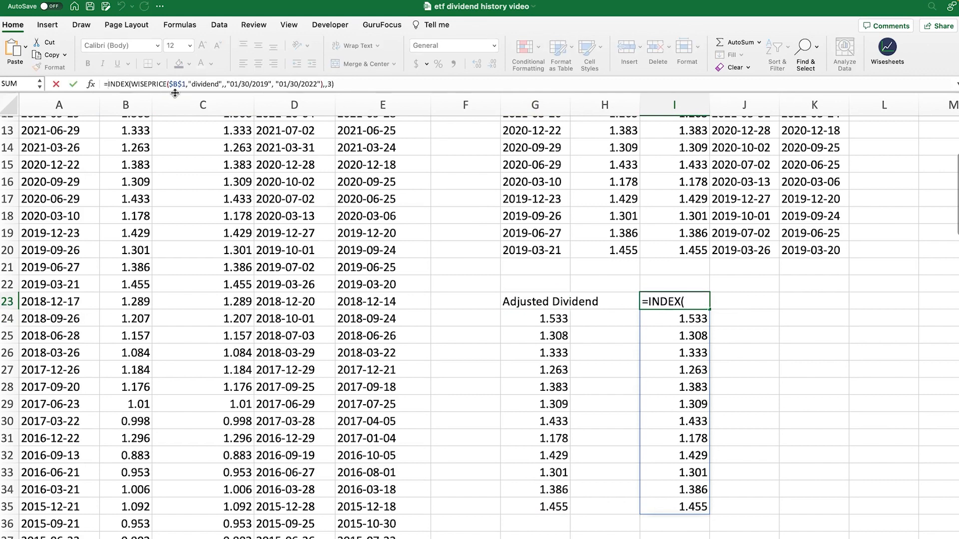
{"action": "type", "text": "sum("}
{"action": "left_click", "coordinate": [377, 83]}
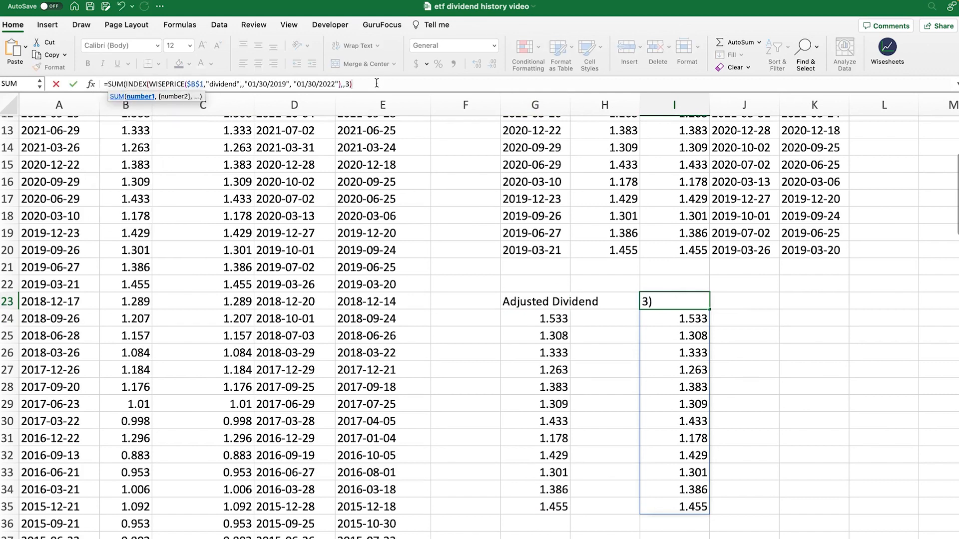
{"action": "type", "text": ")"}
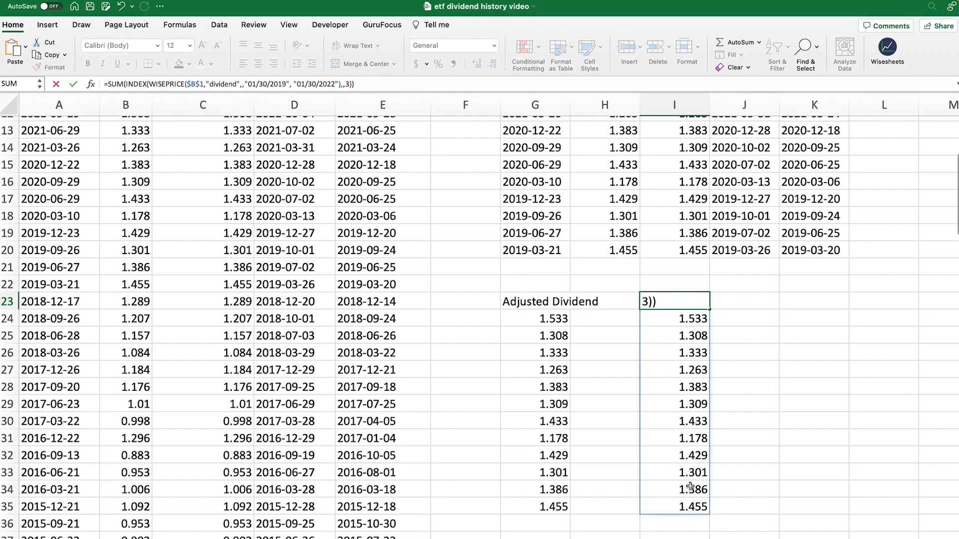
{"action": "key", "text": "Return"}
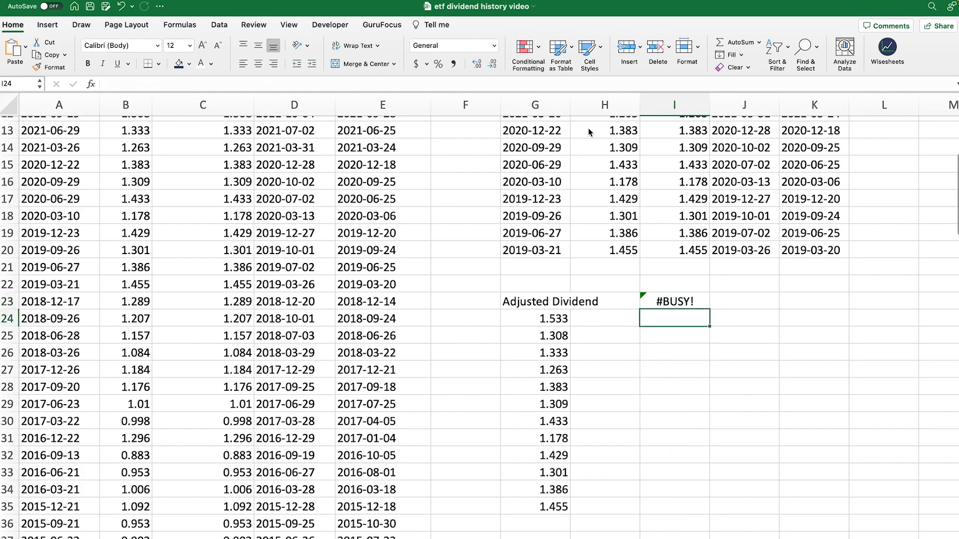
Compare the total in I23 with the adjusted dividends listed in G24:G35 and the date-range table above.
{"action": "left_click", "coordinate": [662, 306]}
{"action": "left_click_drag", "start_coordinate": [557, 320], "coordinate": [533, 511]}
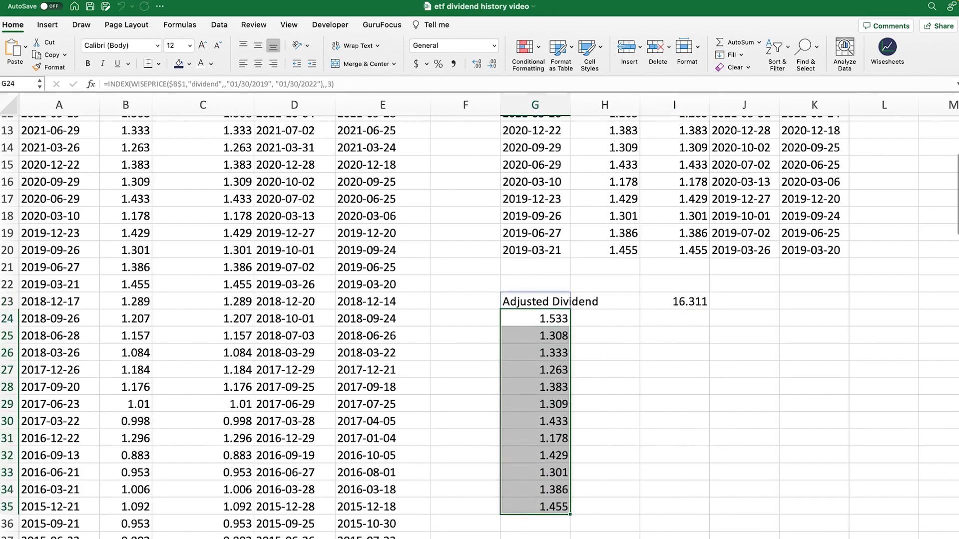
{"action": "left_click", "coordinate": [688, 302]}
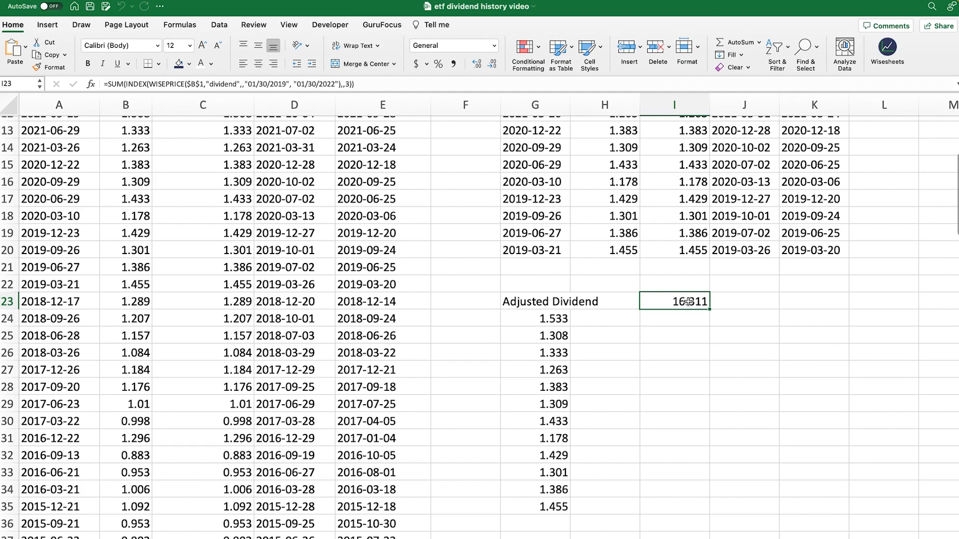
{"action": "scroll", "coordinate": [685, 301], "scroll_direction": "up", "scroll_amount": 6}
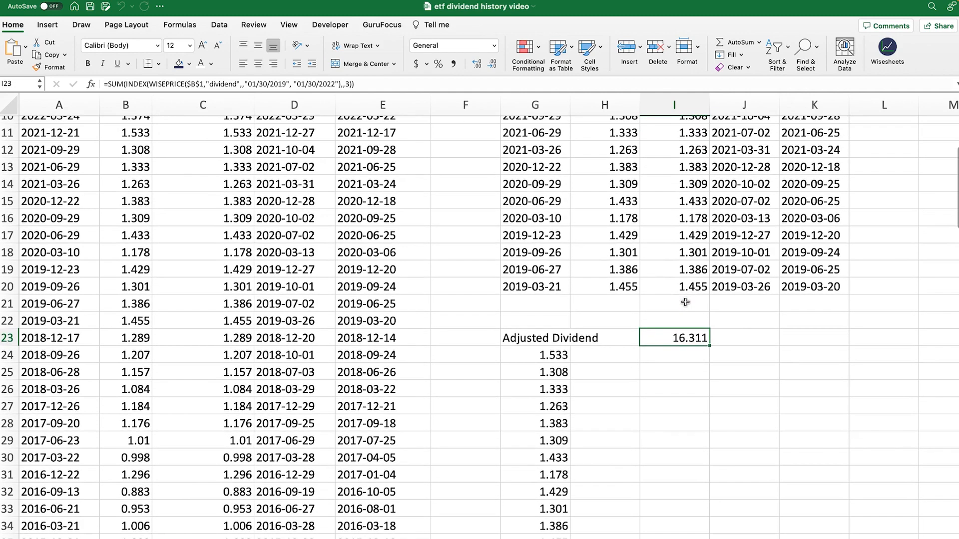
{"action": "scroll", "coordinate": [685, 301], "scroll_direction": "up", "scroll_amount": 2}
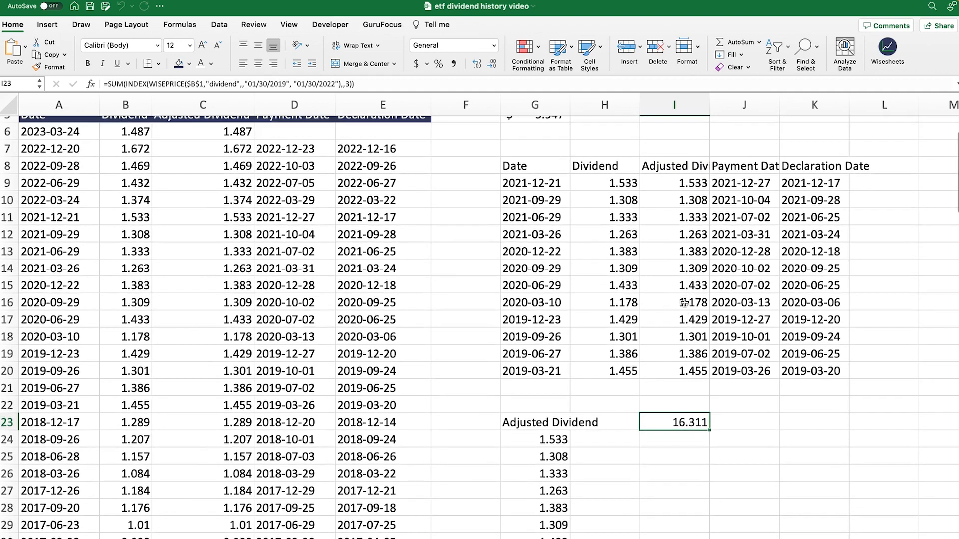
{"action": "scroll", "coordinate": [684, 302], "scroll_direction": "up", "scroll_amount": 2}
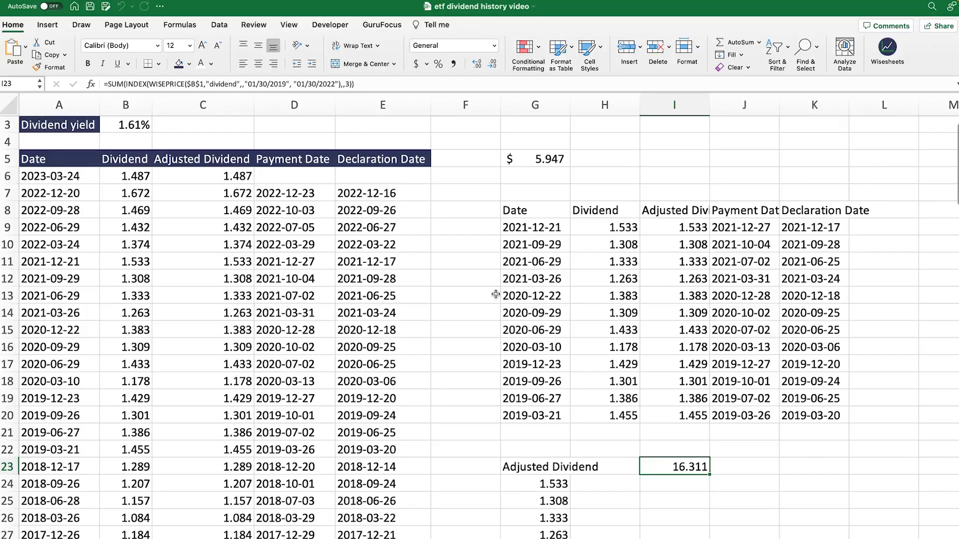
Open the Wisesheets stock screener and add the Dividend and Is ETF filters.
{"action": "left_click", "coordinate": [888, 50]}
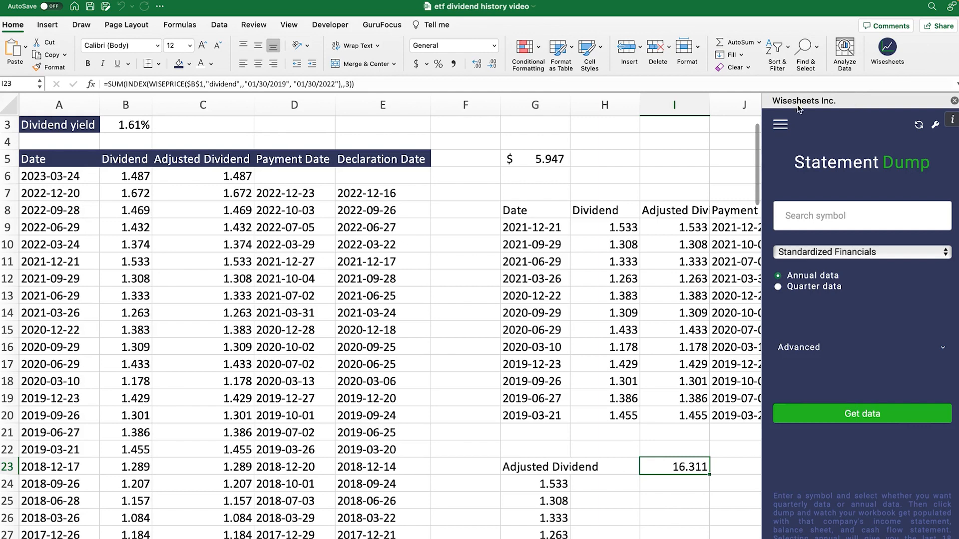
{"action": "left_click", "coordinate": [780, 124]}
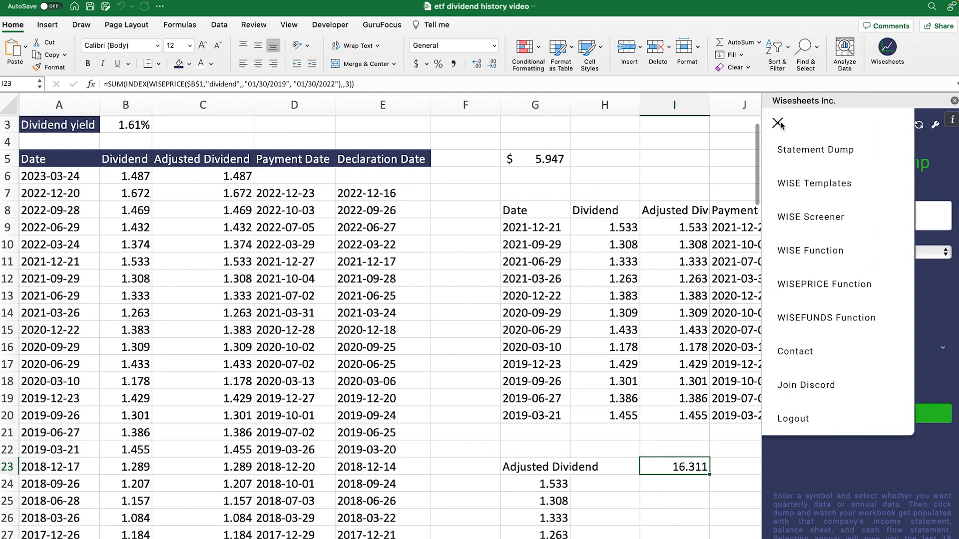
{"action": "left_click", "coordinate": [804, 213]}
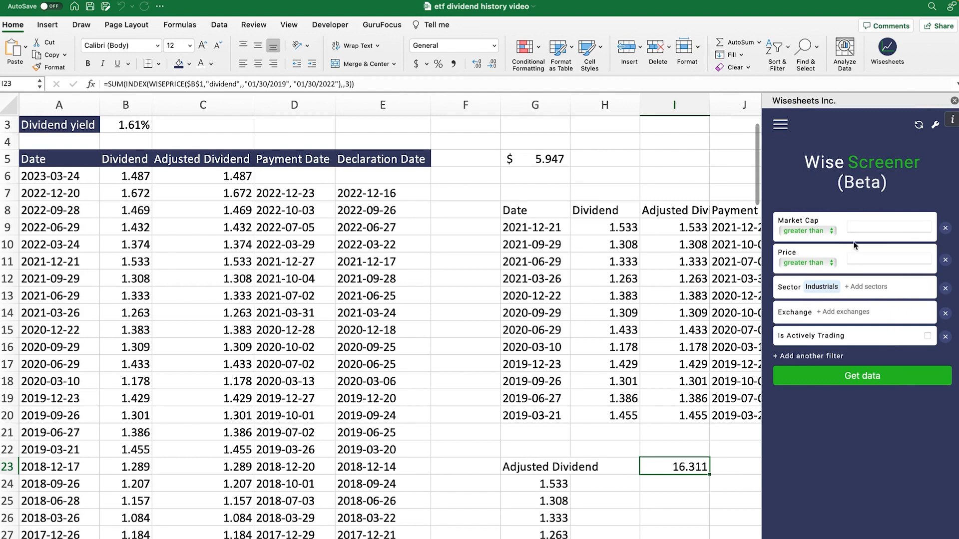
{"action": "left_click", "coordinate": [819, 356]}
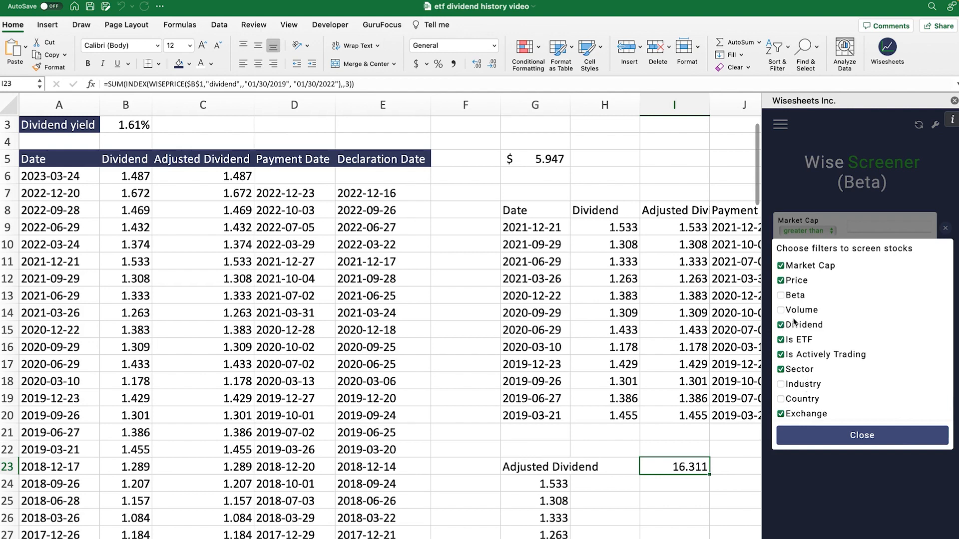
{"action": "left_click", "coordinate": [859, 436]}
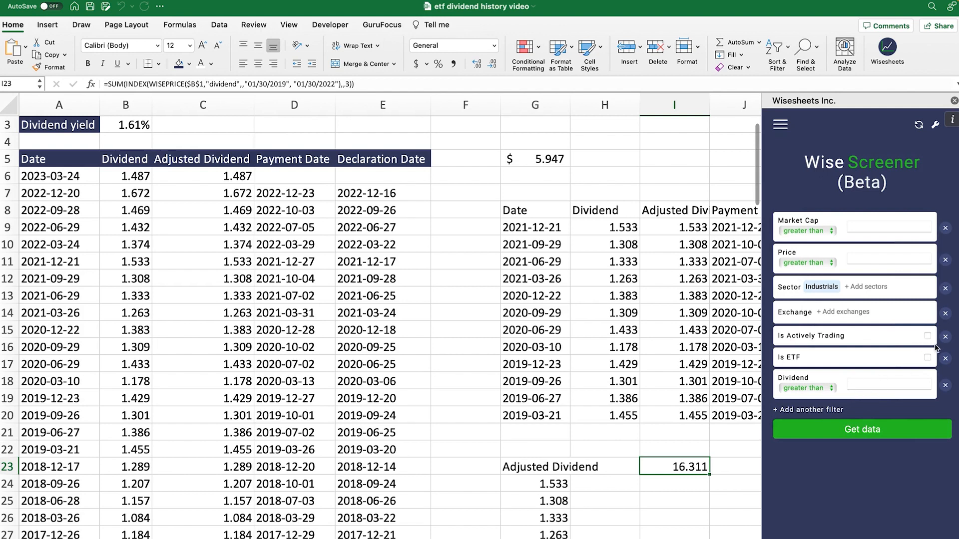
Remove the Exchange, Sector, Price and Market Cap filters from the screener, clearing the Industrials sector choice.
{"action": "left_click", "coordinate": [945, 315]}
{"action": "left_click", "coordinate": [868, 286]}
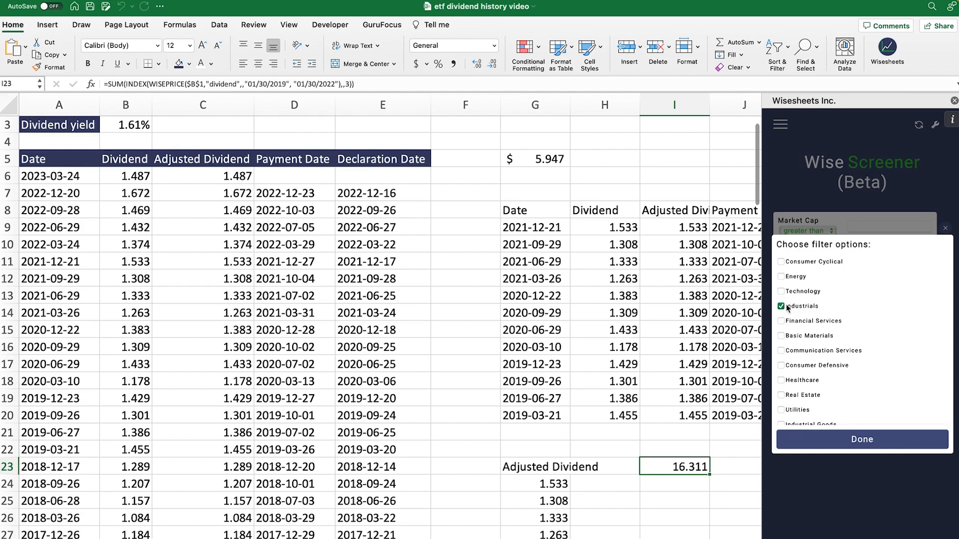
{"action": "left_click", "coordinate": [889, 442]}
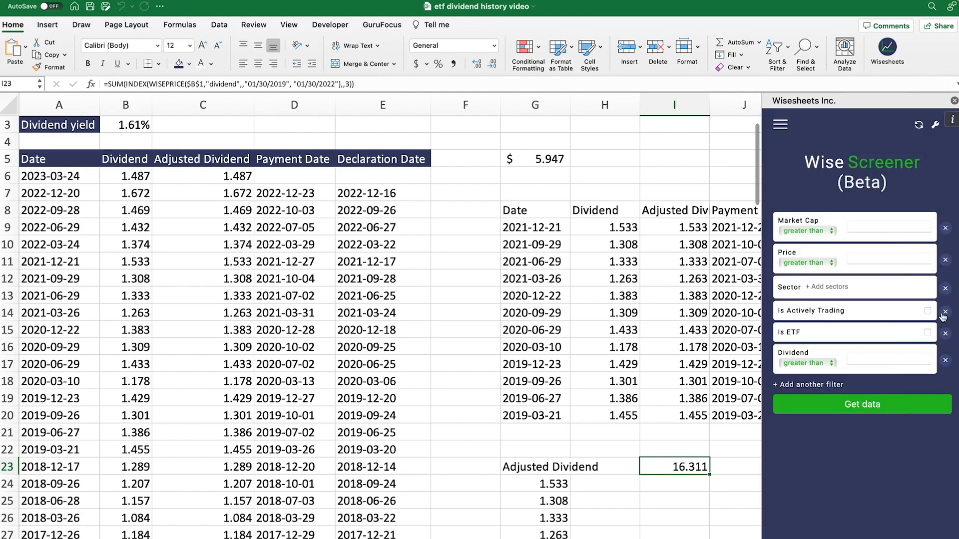
{"action": "left_click", "coordinate": [946, 288]}
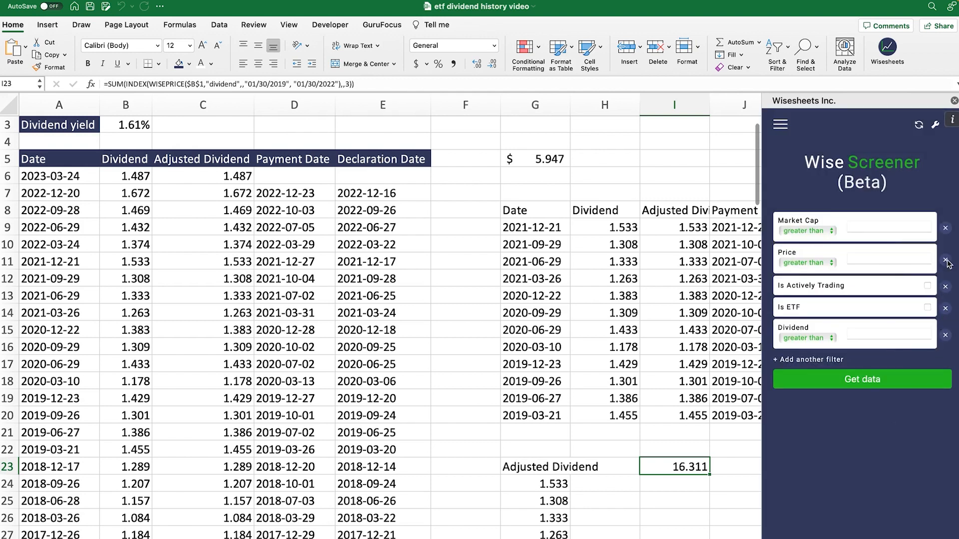
{"action": "left_click", "coordinate": [946, 261]}
{"action": "left_click", "coordinate": [946, 228]}
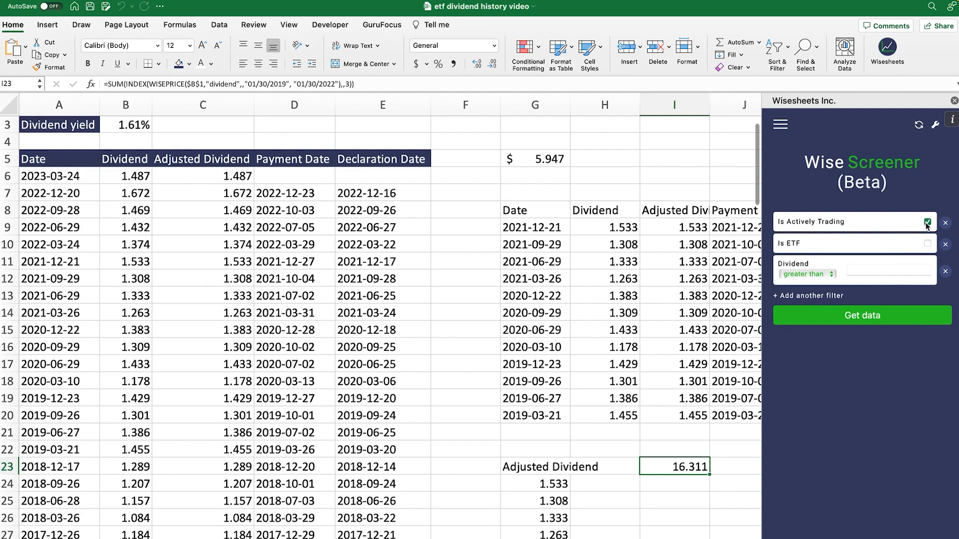
Screen for actively trading ETFs with a dividend greater than 2, retrieve the data and close the Wisesheets pane.
{"action": "left_click", "coordinate": [927, 245]}
{"action": "left_click", "coordinate": [897, 271]}
{"action": "type", "text": "2"}
{"action": "left_click", "coordinate": [859, 315]}
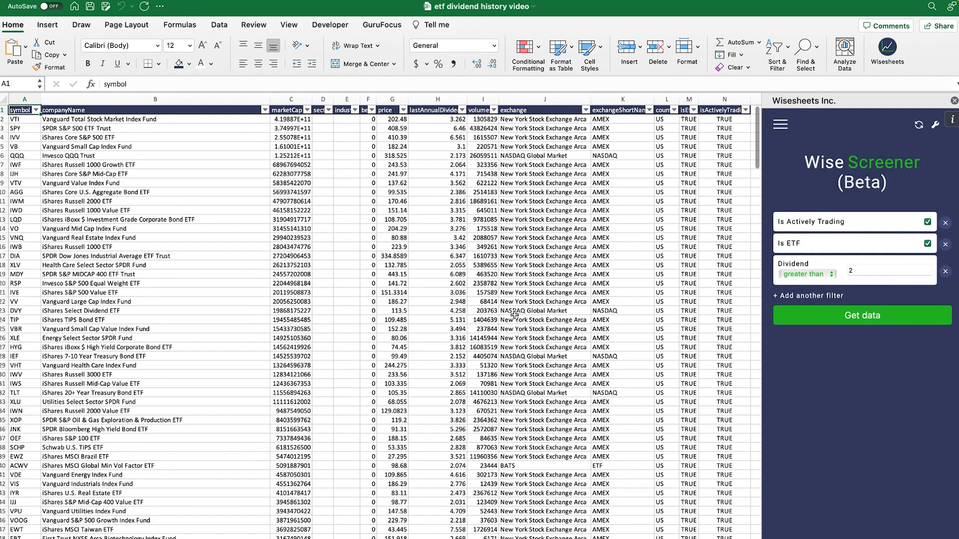
{"action": "left_click", "coordinate": [953, 101]}
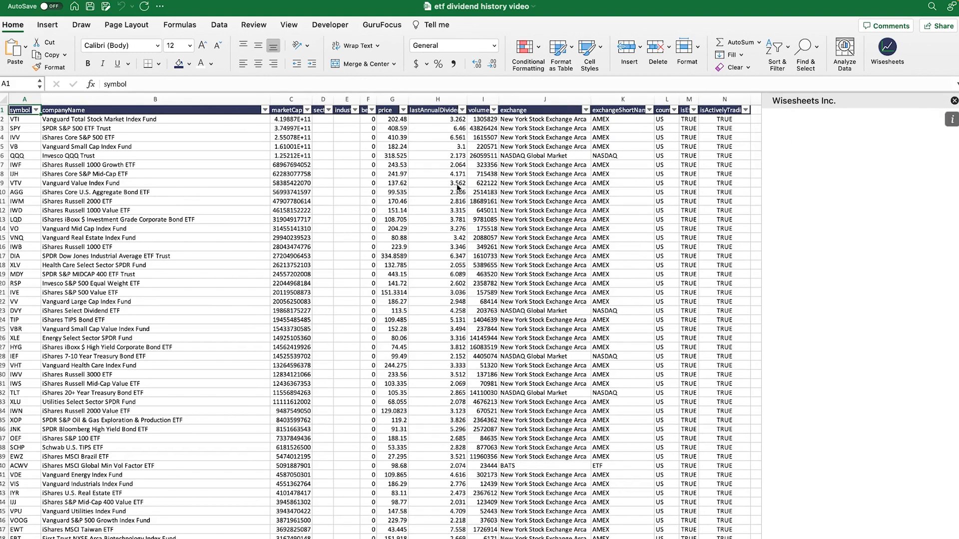
Clear the screener results in columns A to N from row 141 (SDIV) down to the end and return to the header row.
{"action": "scroll", "coordinate": [230, 216], "scroll_direction": "down", "scroll_amount": 1}
{"action": "scroll", "coordinate": [229, 216], "scroll_direction": "down", "scroll_amount": 20}
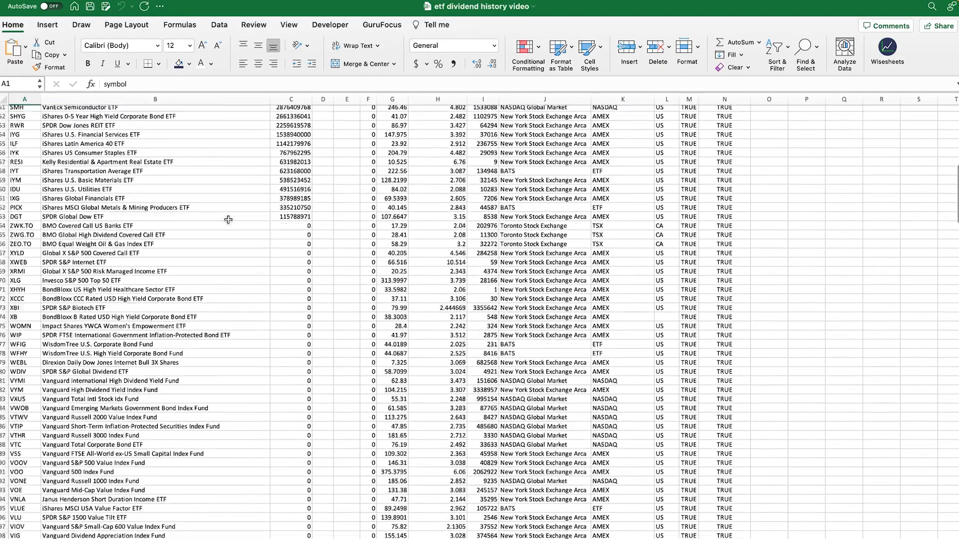
{"action": "scroll", "coordinate": [228, 221], "scroll_direction": "down", "scroll_amount": 20}
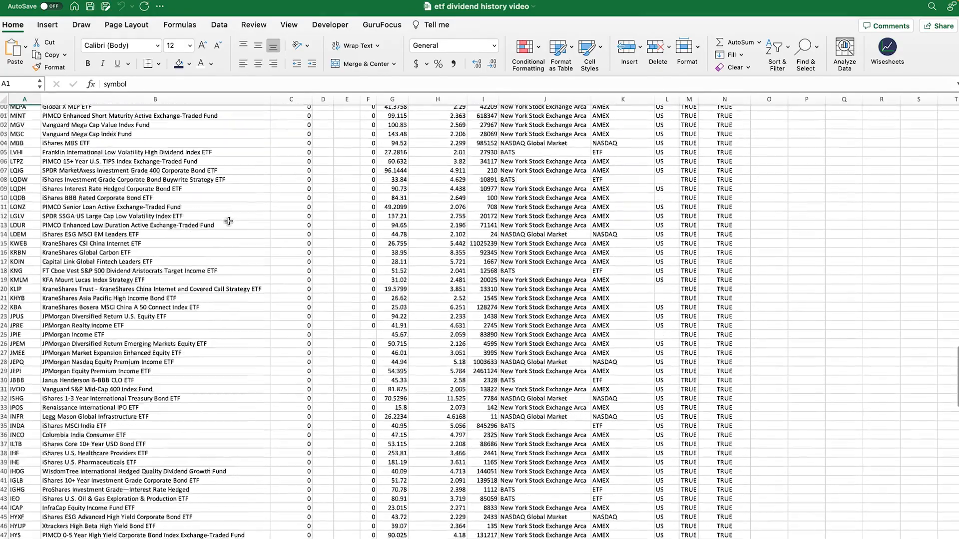
{"action": "scroll", "coordinate": [228, 222], "scroll_direction": "down", "scroll_amount": 20}
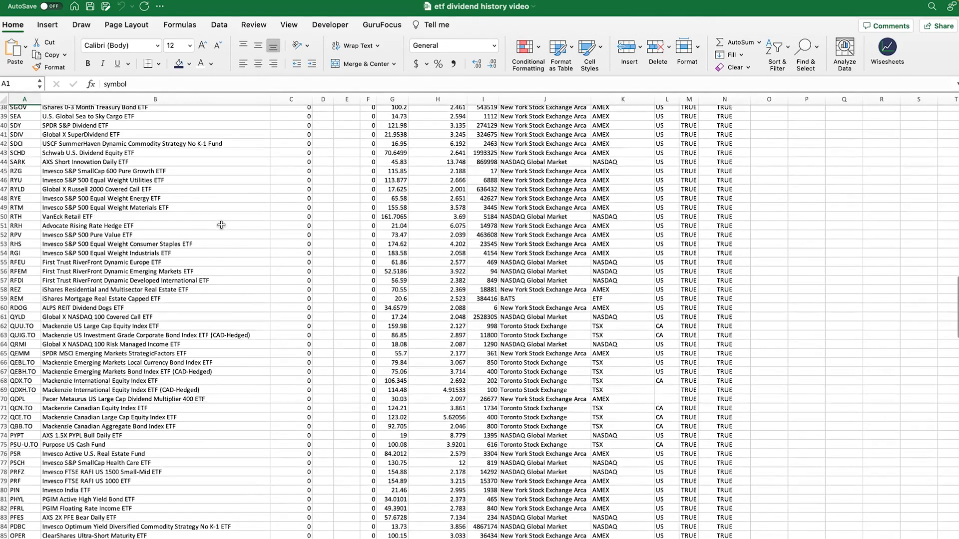
{"action": "left_click", "coordinate": [28, 135]}
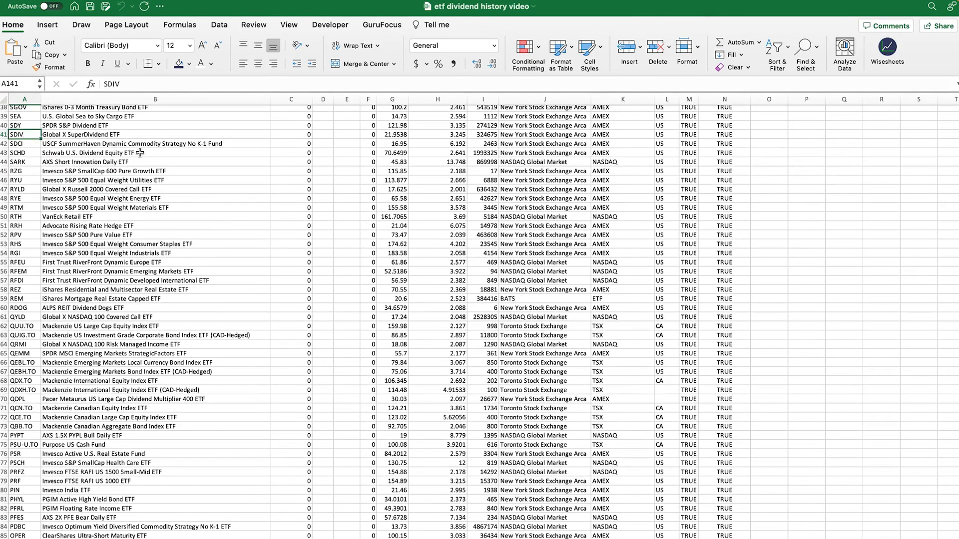
{"action": "key", "text": "super+shift+Right"}
{"action": "key", "text": "super+shift+Right"}
{"action": "key", "text": "super+shift+Right"}
{"action": "key", "text": "super+shift+Down"}
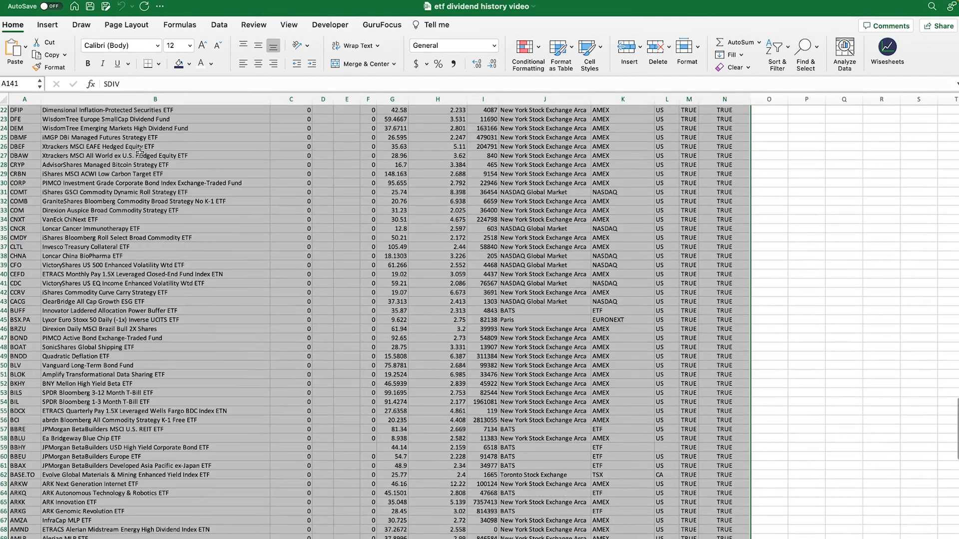
{"action": "key", "text": "Delete"}
{"action": "scroll", "coordinate": [140, 153], "scroll_direction": "up", "scroll_amount": 5}
{"action": "left_click", "coordinate": [140, 152]}
{"action": "key", "text": "super+Up"}
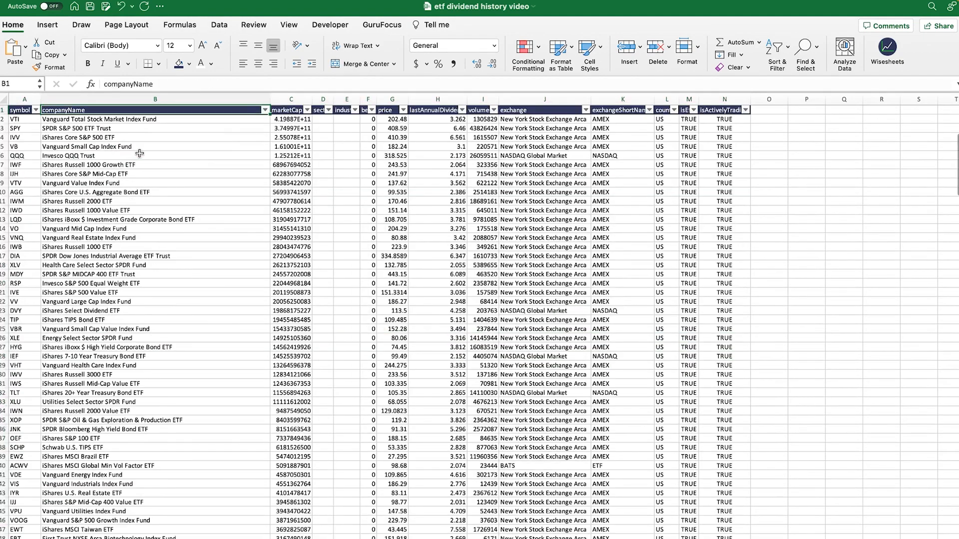
Autofit the widths of columns A to N in the screener results.
{"action": "scroll", "coordinate": [140, 154], "scroll_direction": "up", "scroll_amount": 3}
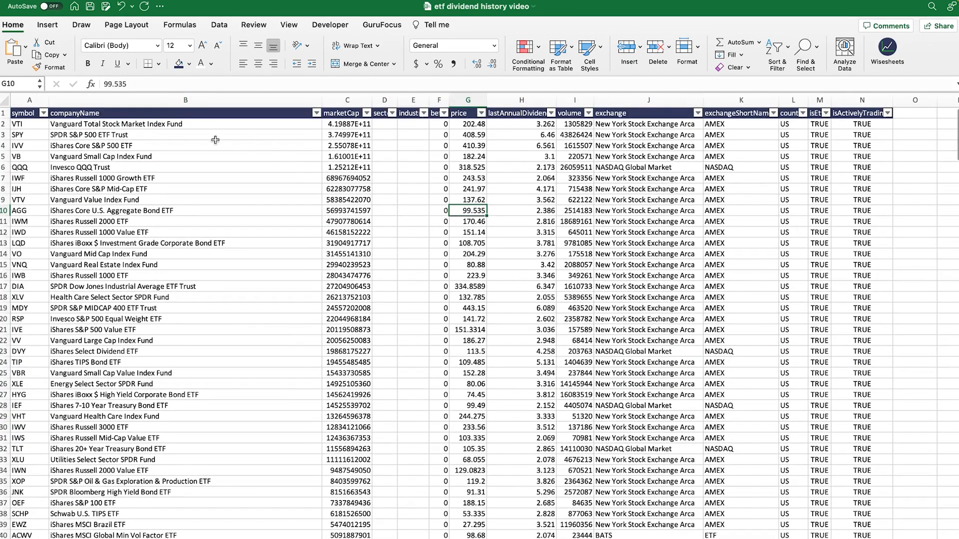
{"action": "left_click", "coordinate": [43, 100]}
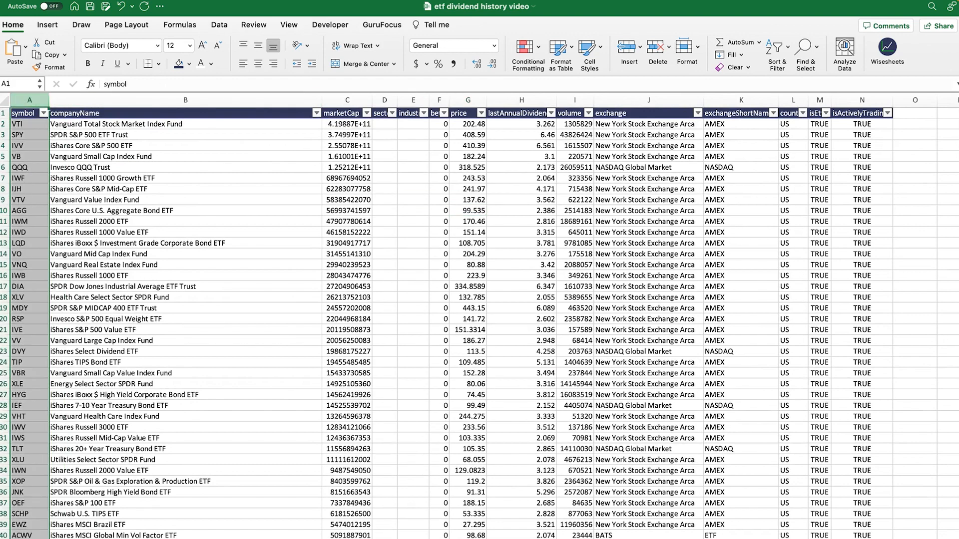
{"action": "left_click", "coordinate": [874, 98], "text": "shift"}
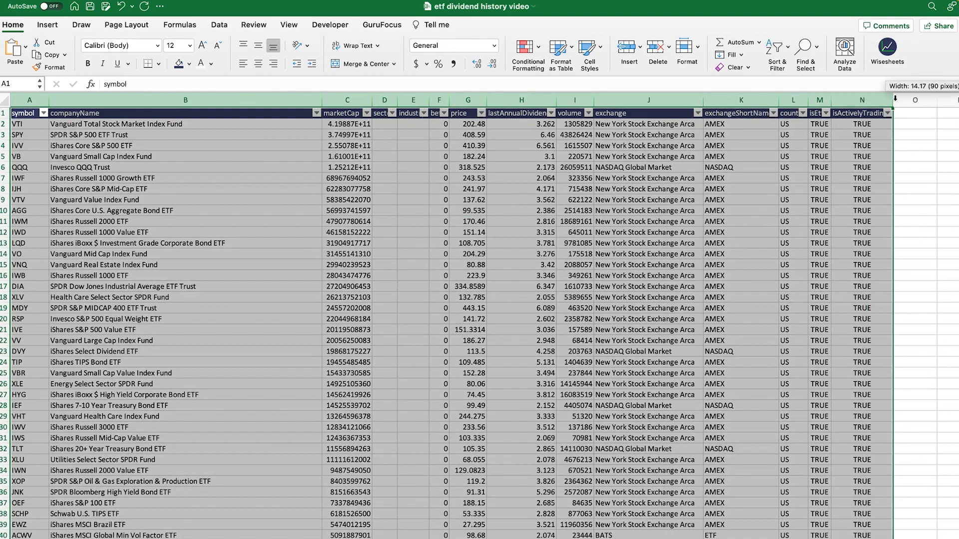
{"action": "double_click", "coordinate": [894, 99]}
{"action": "left_click", "coordinate": [759, 181]}
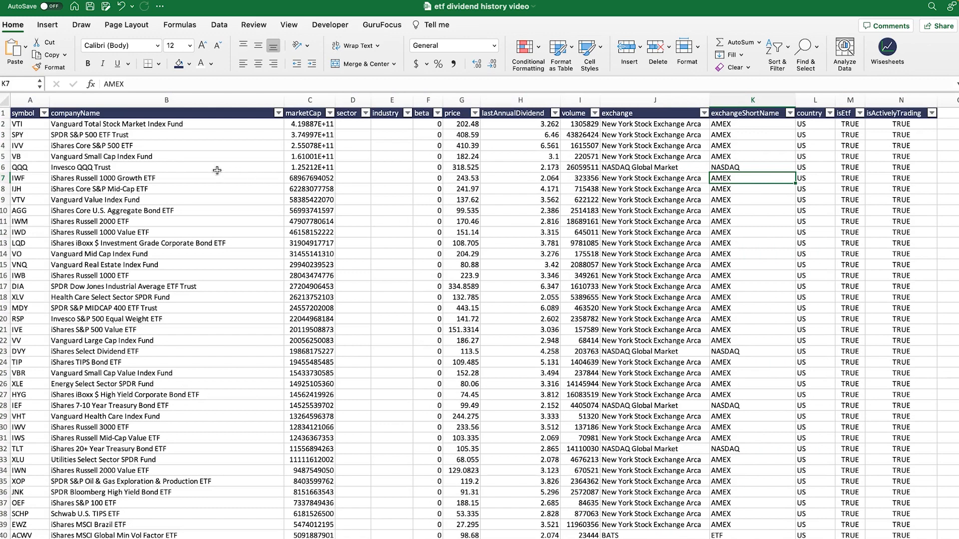
Examine the screener results by column, from company name and market cap through price, last annual dividend, volume, exchange and trading status.
{"action": "left_click", "coordinate": [85, 135]}
{"action": "left_click", "coordinate": [103, 211]}
{"action": "left_click", "coordinate": [96, 115]}
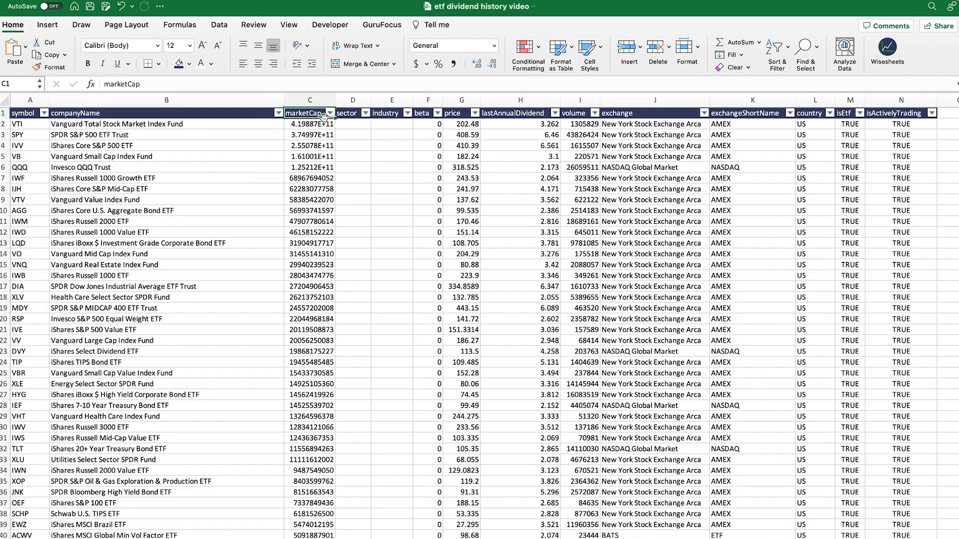
{"action": "left_click_drag", "start_coordinate": [359, 145], "coordinate": [394, 220]}
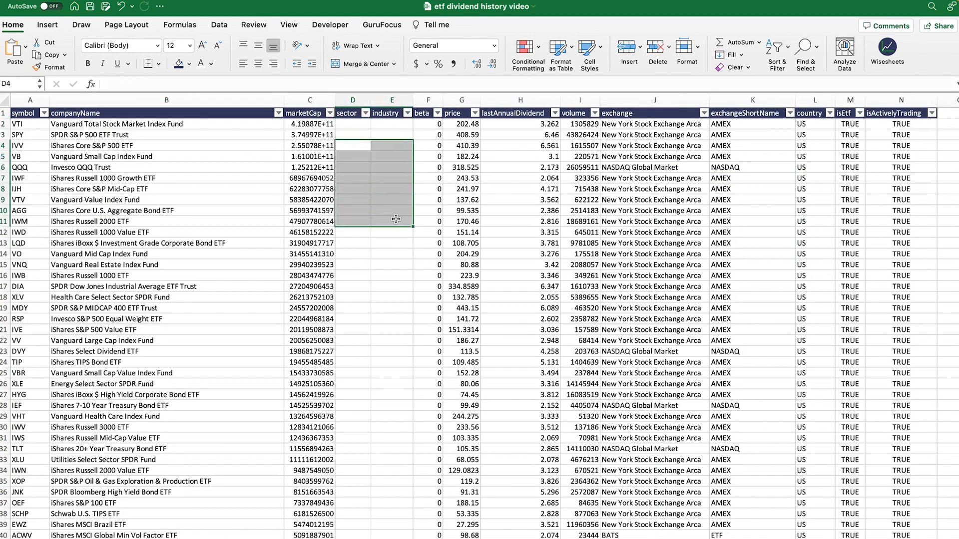
{"action": "left_click", "coordinate": [453, 115]}
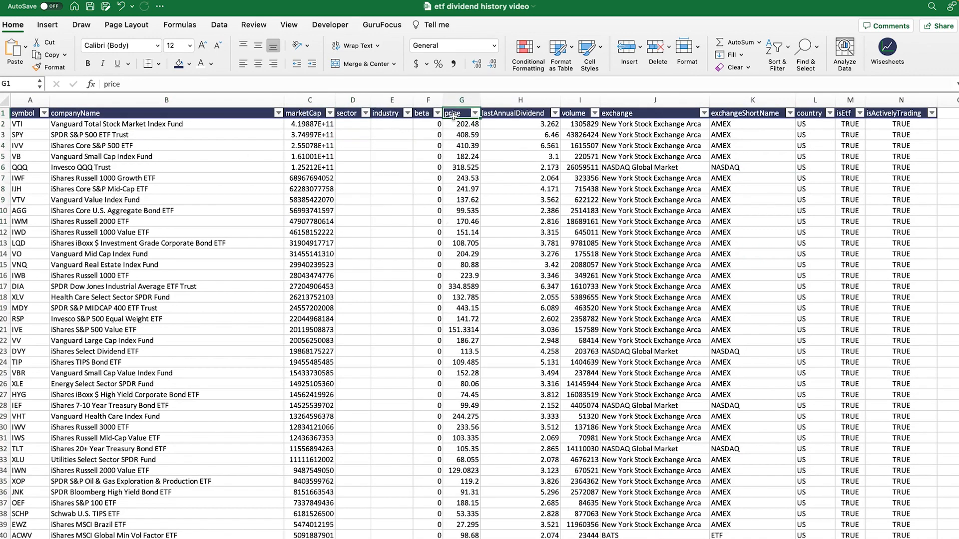
{"action": "left_click", "coordinate": [523, 114]}
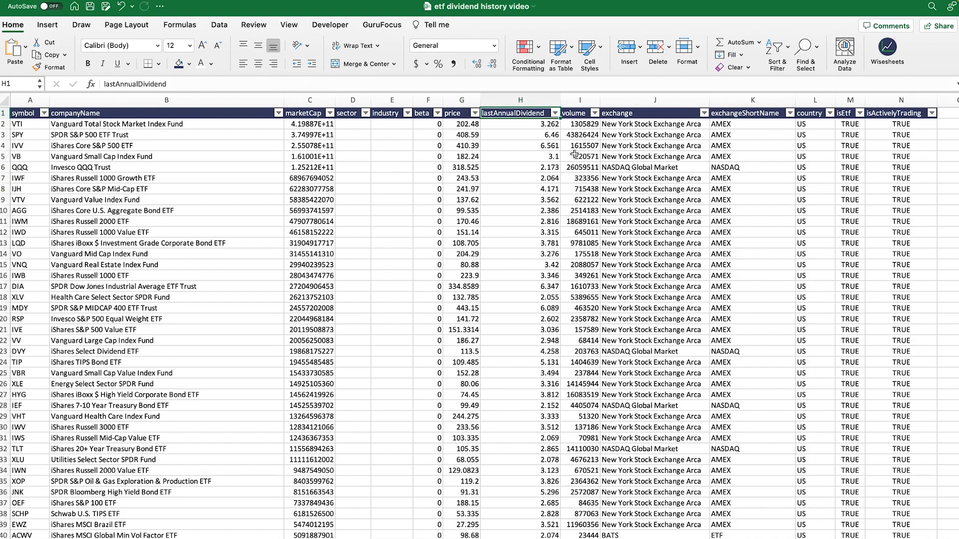
{"action": "left_click", "coordinate": [573, 118]}
{"action": "left_click", "coordinate": [659, 116]}
{"action": "left_click", "coordinate": [740, 116]}
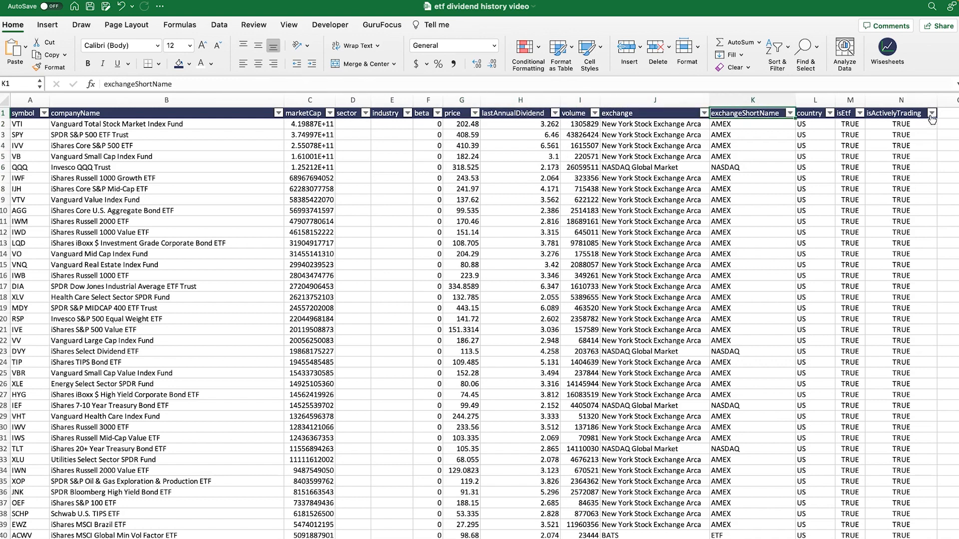
{"action": "left_click", "coordinate": [922, 114]}
{"action": "left_click", "coordinate": [896, 200]}
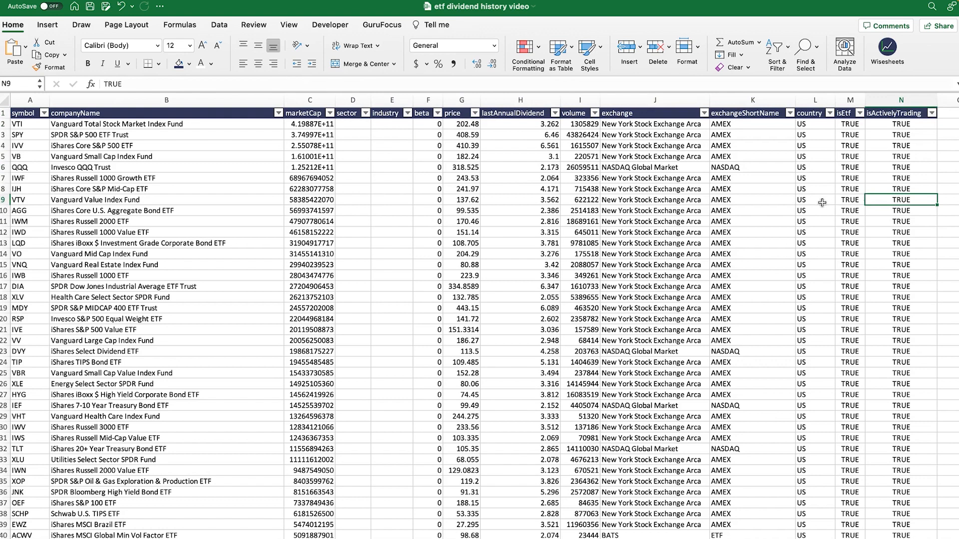
Sort the screener results by lastAnnualDividend in ascending order.
{"action": "left_click", "coordinate": [330, 113]}
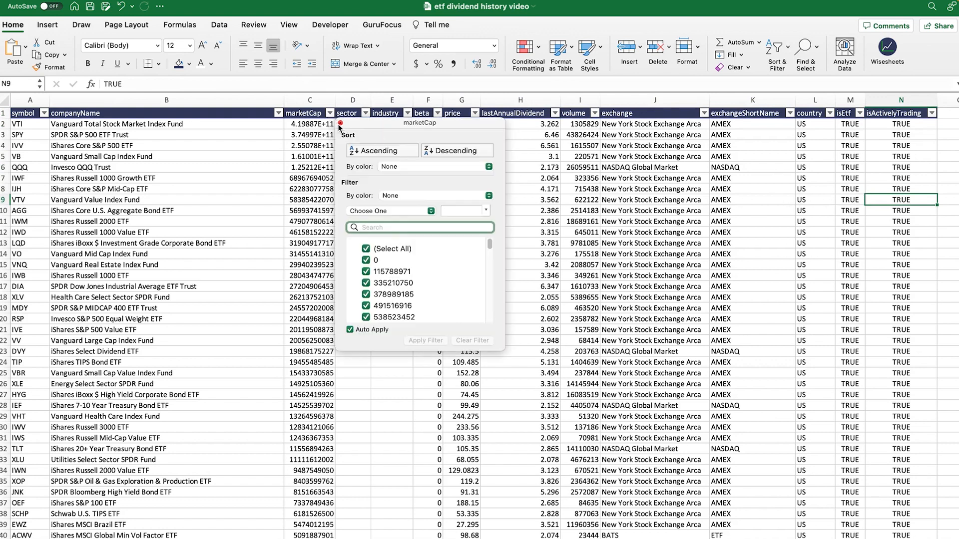
{"action": "left_click", "coordinate": [555, 114]}
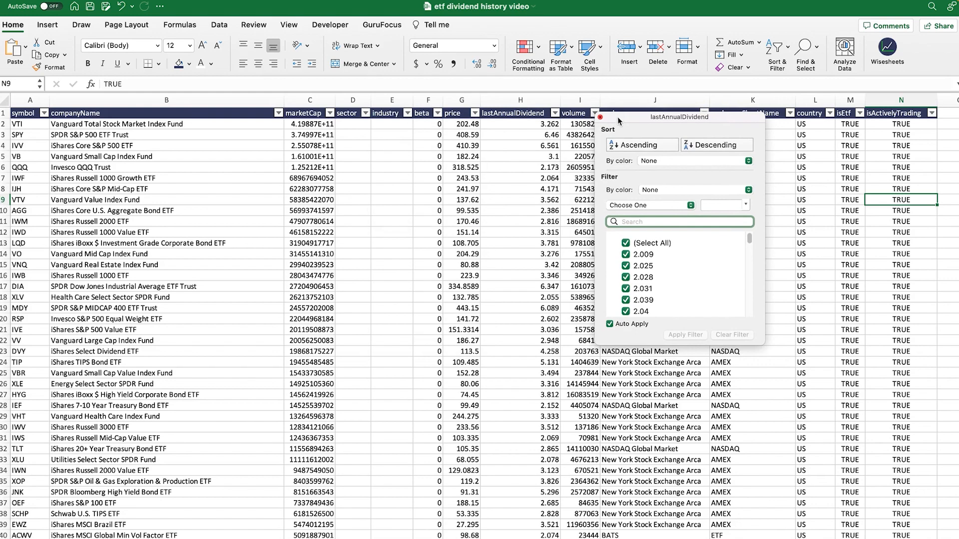
{"action": "left_click", "coordinate": [642, 145]}
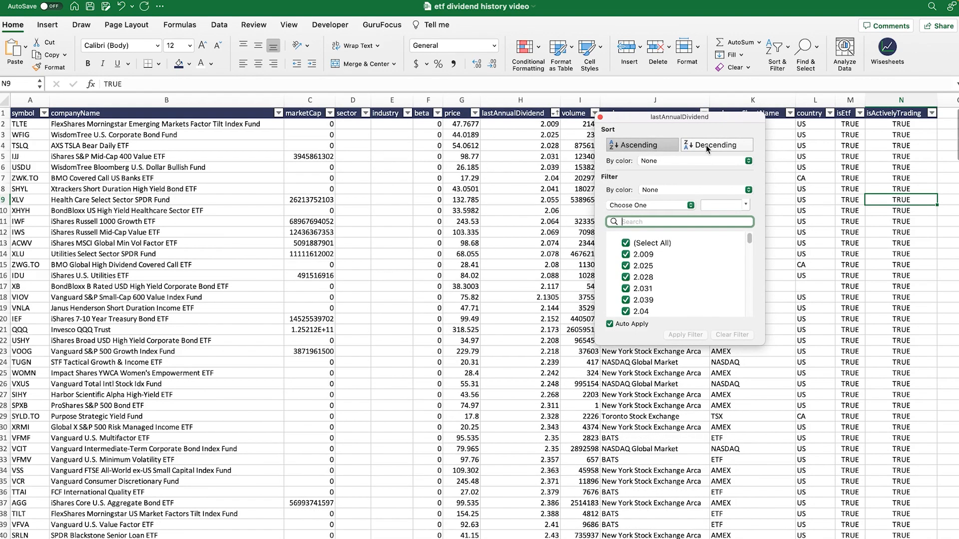
Sort the screener results by lastAnnualDividend in descending order.
{"action": "left_click", "coordinate": [714, 146]}
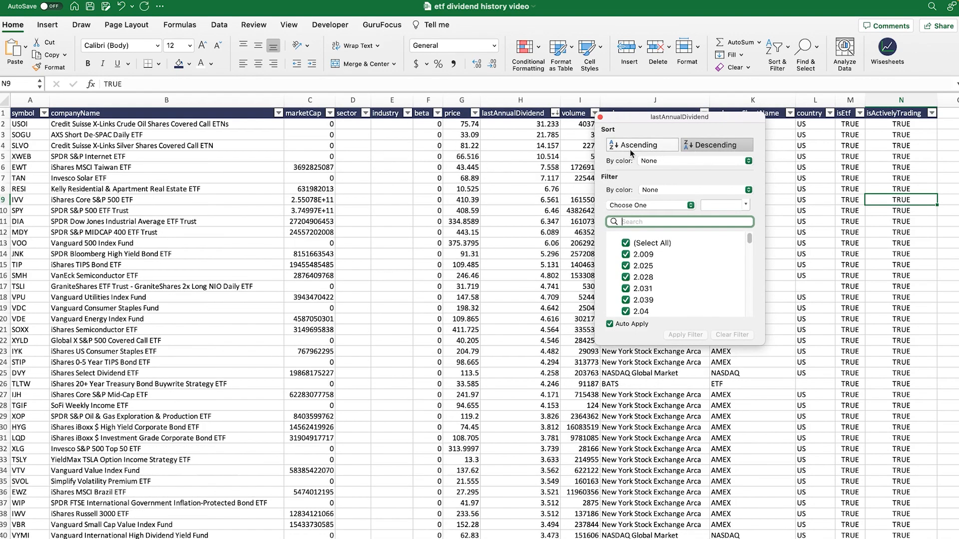
{"action": "left_click", "coordinate": [601, 118]}
{"action": "left_click", "coordinate": [584, 200]}
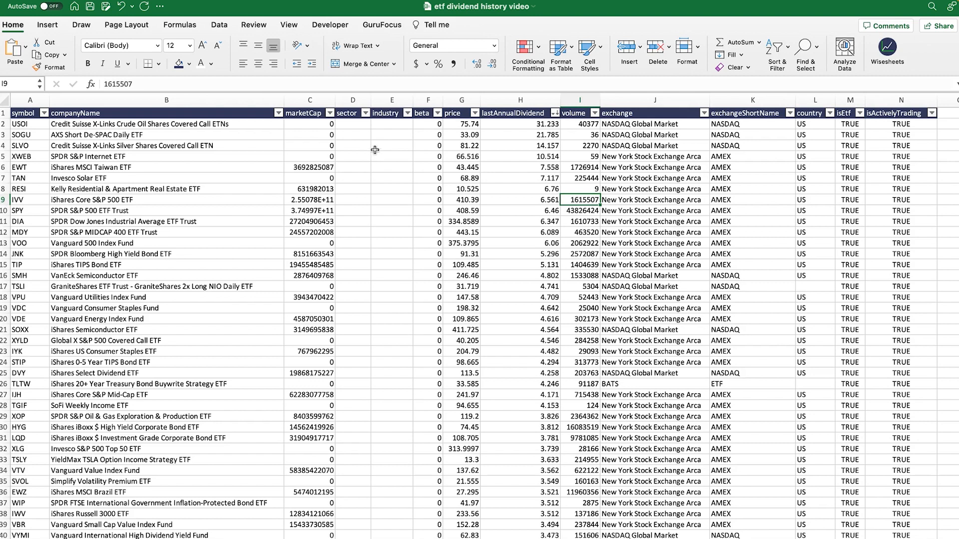
Delete the sector, industry and beta columns from the screener results.
{"action": "left_click", "coordinate": [353, 100]}
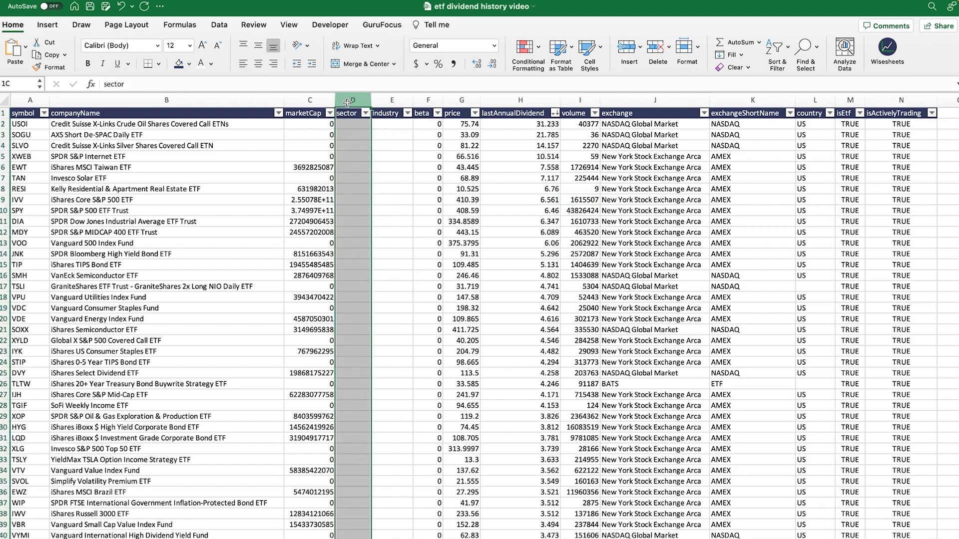
{"action": "left_click", "coordinate": [425, 100], "text": "shift"}
{"action": "right_click", "coordinate": [432, 101]}
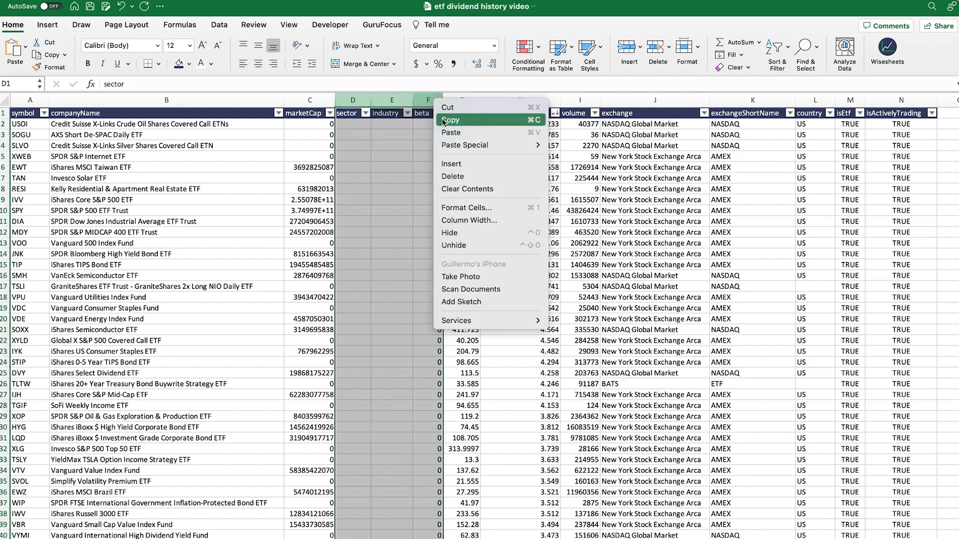
{"action": "left_click", "coordinate": [452, 176]}
{"action": "left_click", "coordinate": [504, 189]}
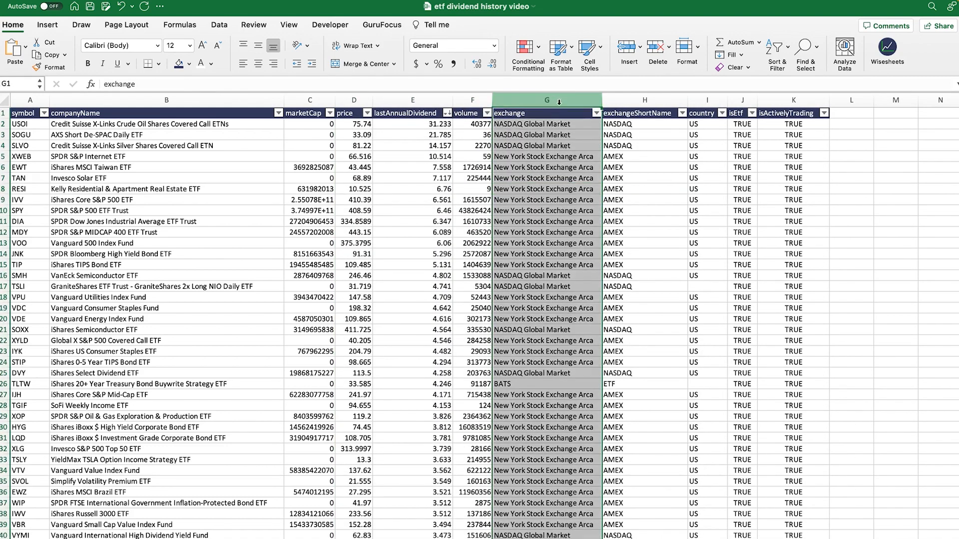
Delete the columns from exchange through isActivelyTrading.
{"action": "left_click", "coordinate": [809, 100], "text": "shift"}
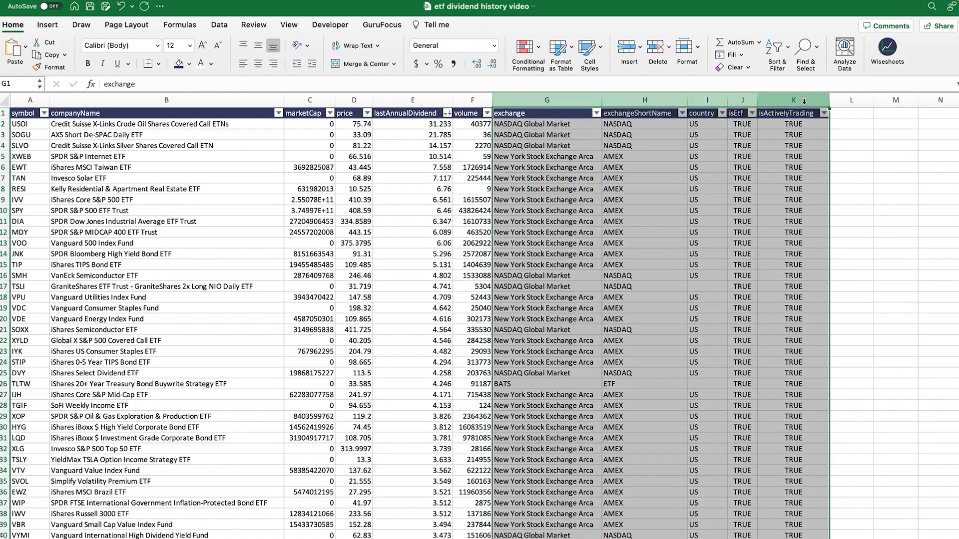
{"action": "right_click", "coordinate": [804, 101]}
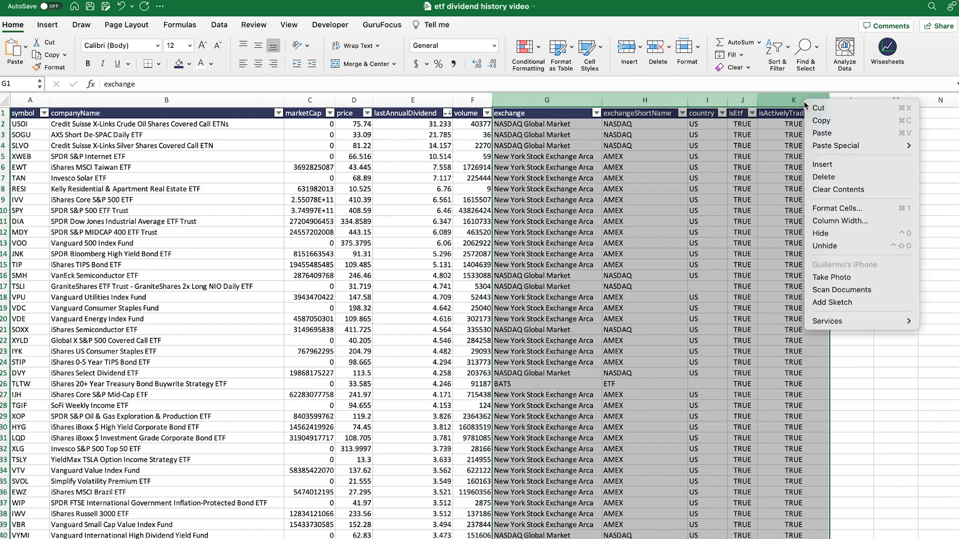
{"action": "left_click", "coordinate": [823, 176]}
{"action": "left_click", "coordinate": [761, 252]}
Copy the volume header cell into G1 and H1 to carry over the header formatting.
{"action": "left_click", "coordinate": [468, 113]}
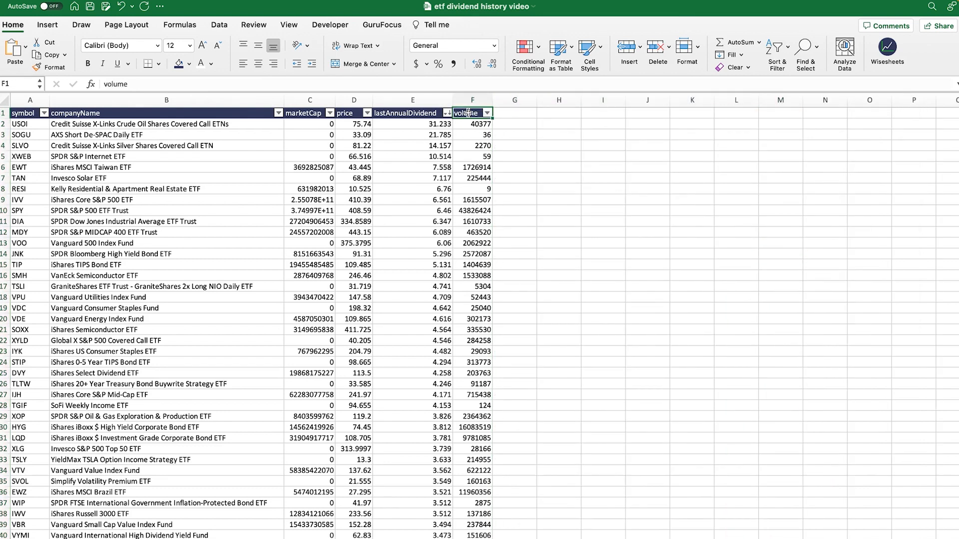
{"action": "key", "text": "ctrl+c"}
{"action": "left_click", "coordinate": [517, 113]}
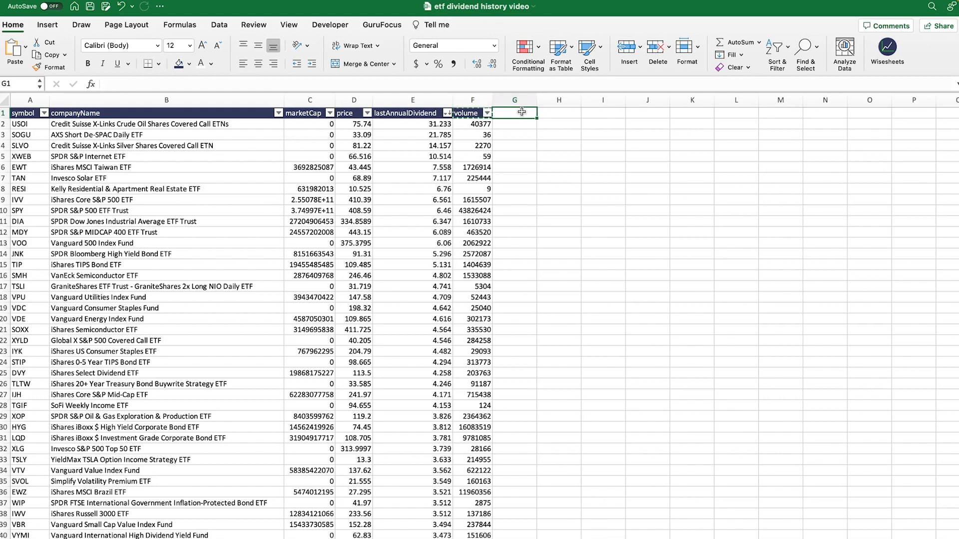
{"action": "key", "text": "ctrl+v"}
{"action": "left_click", "coordinate": [555, 115]}
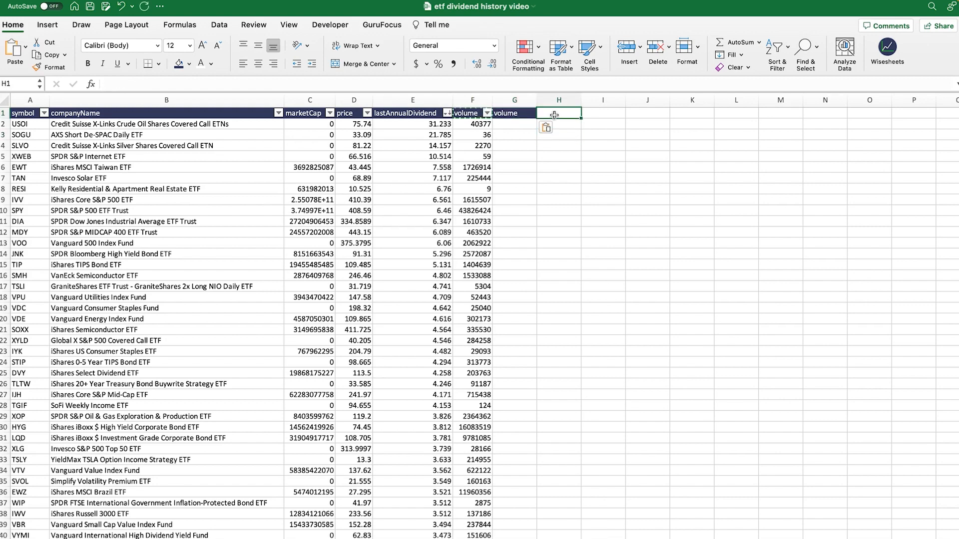
{"action": "left_click", "coordinate": [513, 114]}
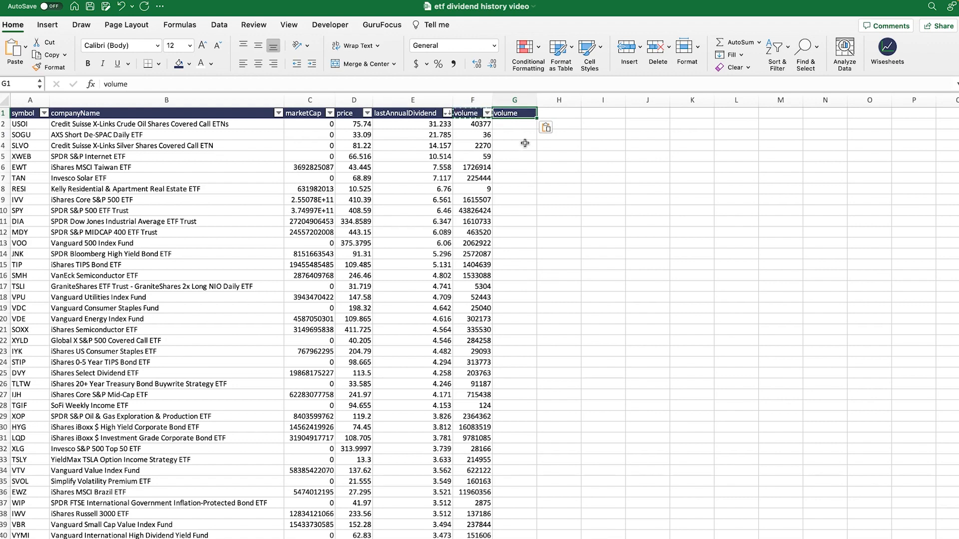
{"action": "key", "text": "cmd+c"}
{"action": "left_click", "coordinate": [555, 115]}
{"action": "key", "text": "super+v"}
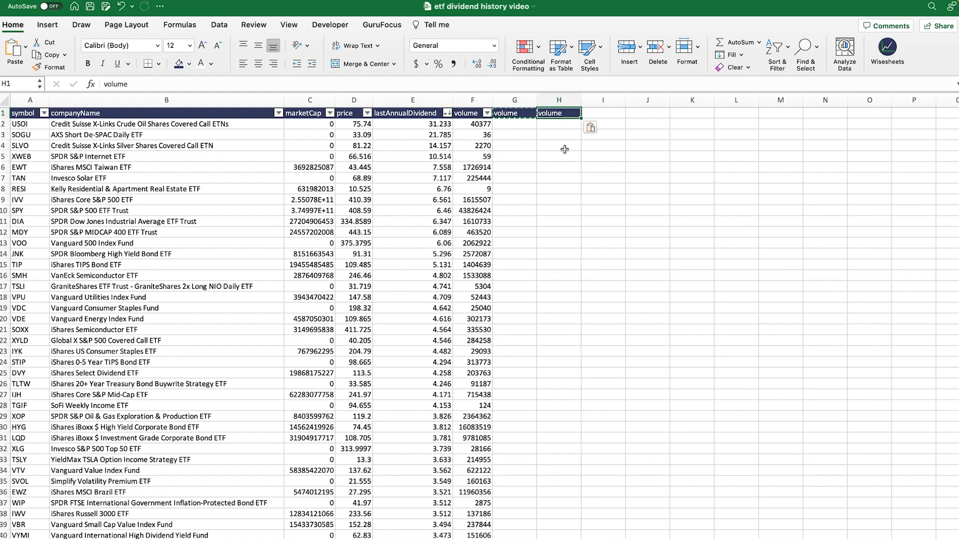
{"action": "left_click", "coordinate": [562, 152]}
Replace the G1 header with "Dividend yield" and widen column G to fit it.
{"action": "left_click", "coordinate": [508, 116]}
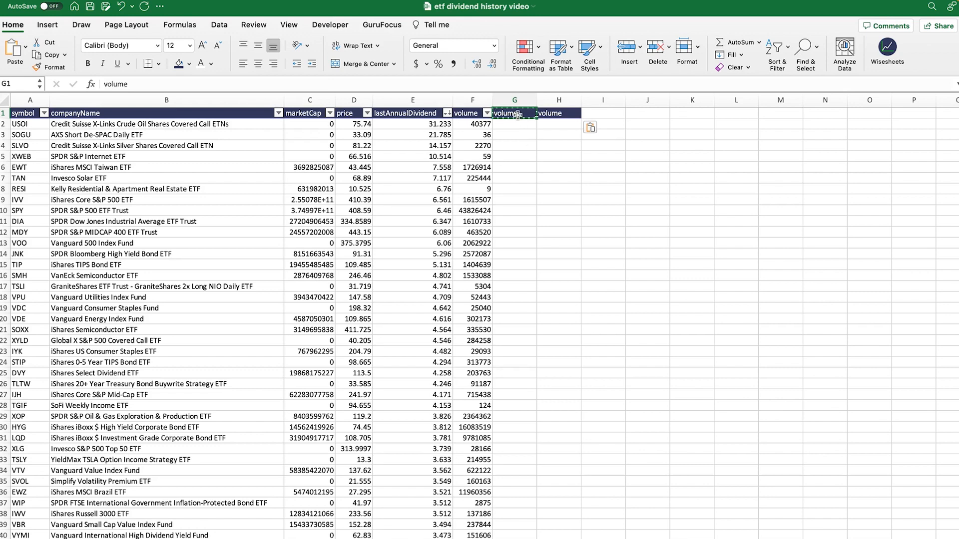
{"action": "key", "text": "Delete"}
{"action": "type", "text": "Dividend yield"}
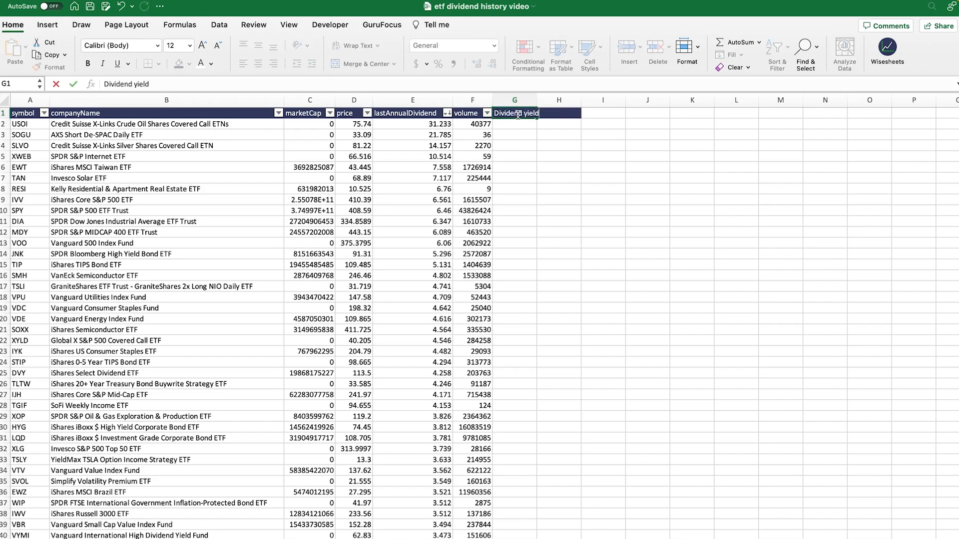
{"action": "key", "text": "Return"}
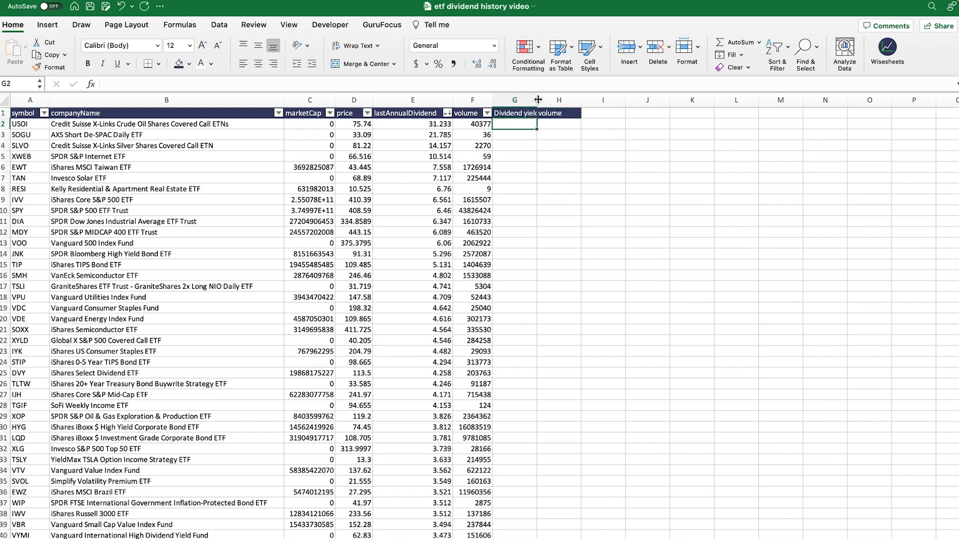
{"action": "left_click_drag", "start_coordinate": [537, 100], "coordinate": [539, 99]}
Replace the H1 header with "Dividend 2022".
{"action": "left_click", "coordinate": [576, 115]}
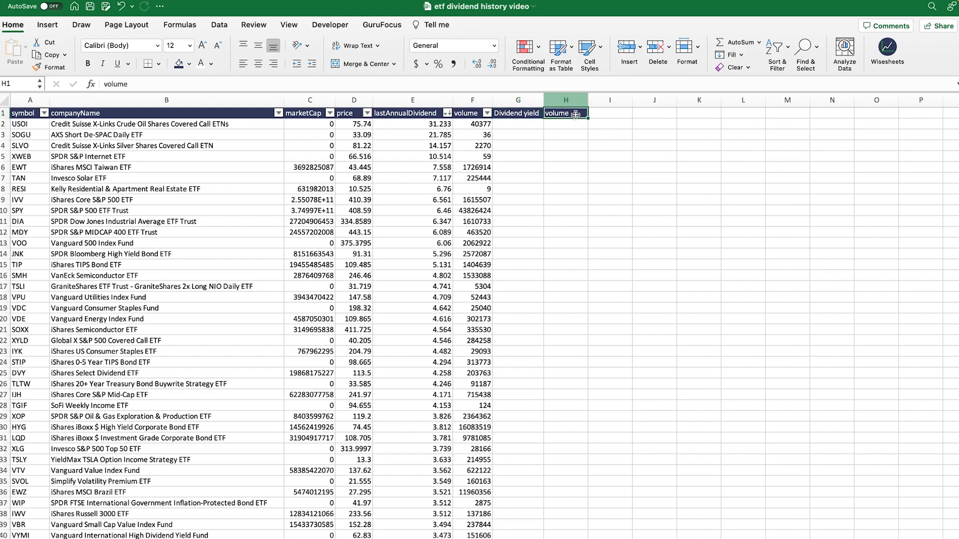
{"action": "type", "text": "Div"}
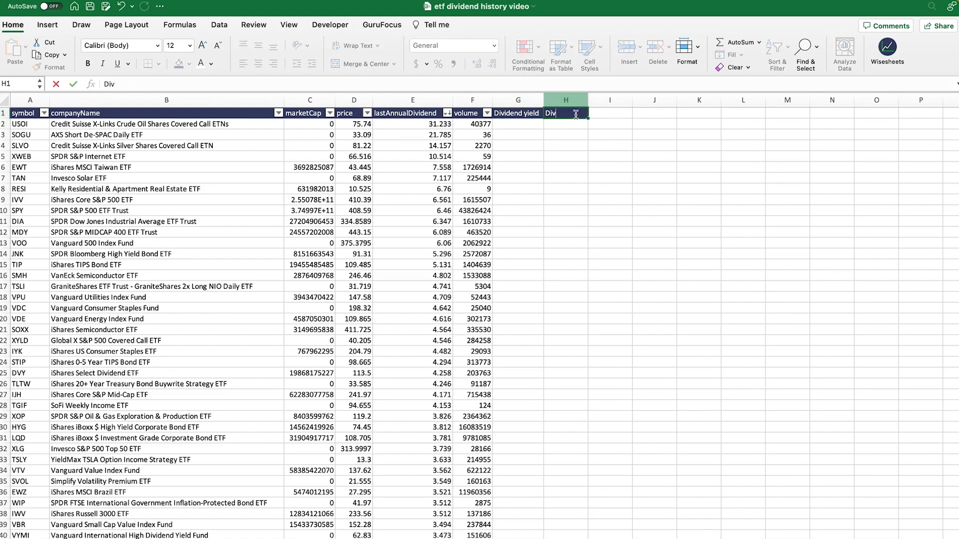
{"action": "type", "text": "idend 2022"}
{"action": "key", "text": "Return"}
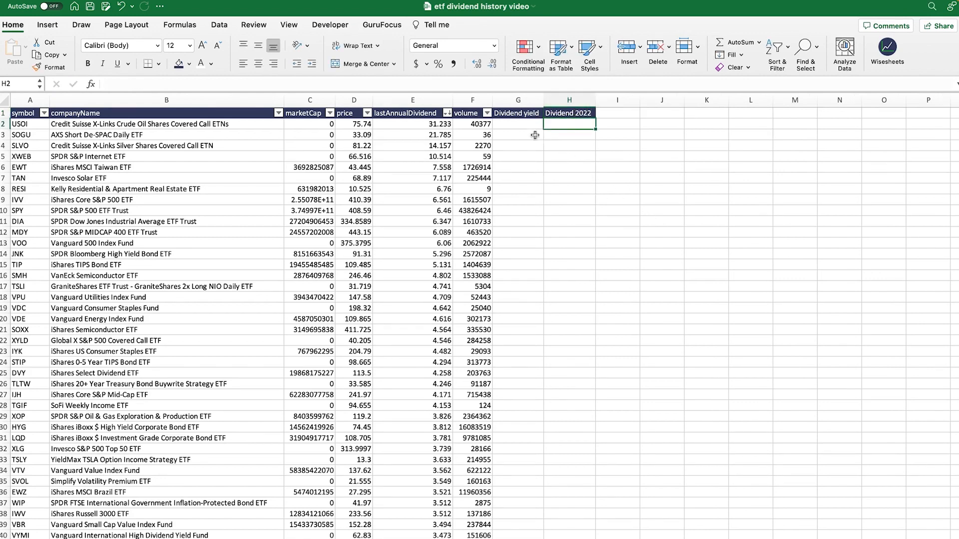
Enter the formula =WISE(A2,$G$1, "ttm") in G2 to retrieve the first ETF's dividend yield.
{"action": "left_click", "coordinate": [522, 123]}
{"action": "type", "text": "=wis"}
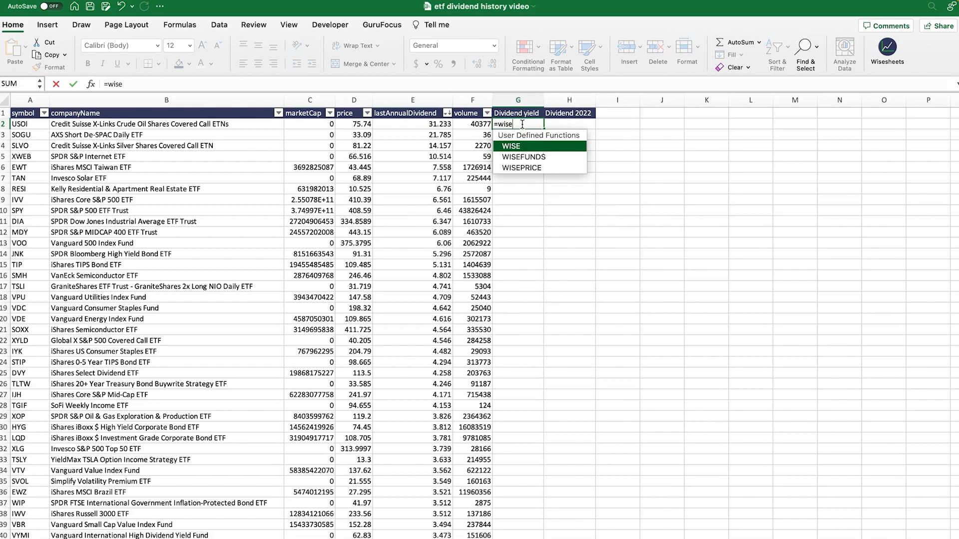
{"action": "type", "text": "e"}
{"action": "key", "text": "Tab"}
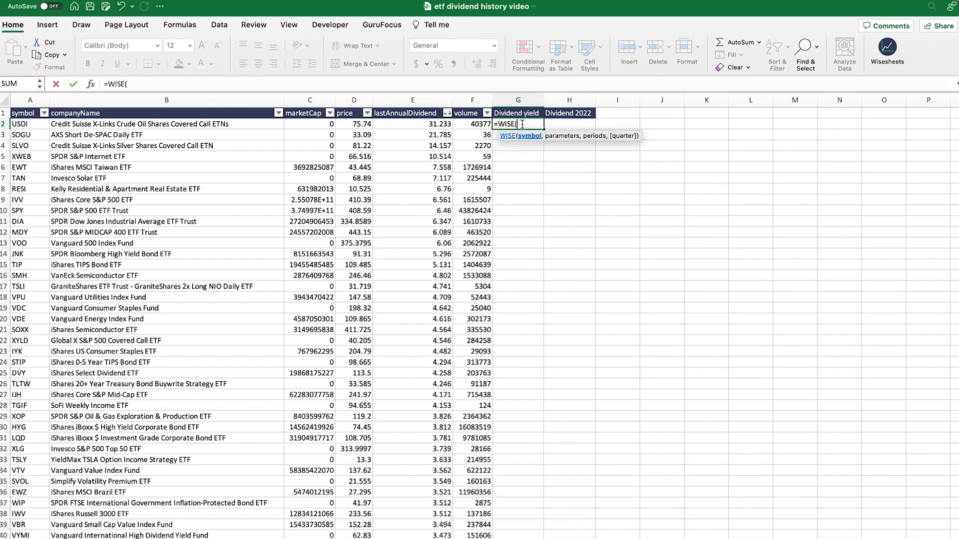
{"action": "left_click", "coordinate": [33, 124]}
{"action": "type", "text": ","}
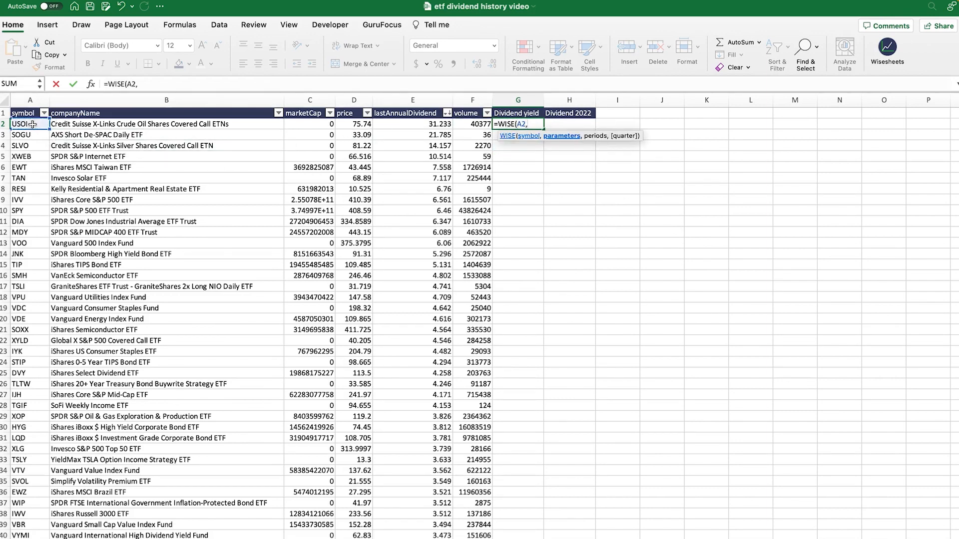
{"action": "left_click", "coordinate": [508, 114]}
{"action": "left_click", "coordinate": [143, 83]}
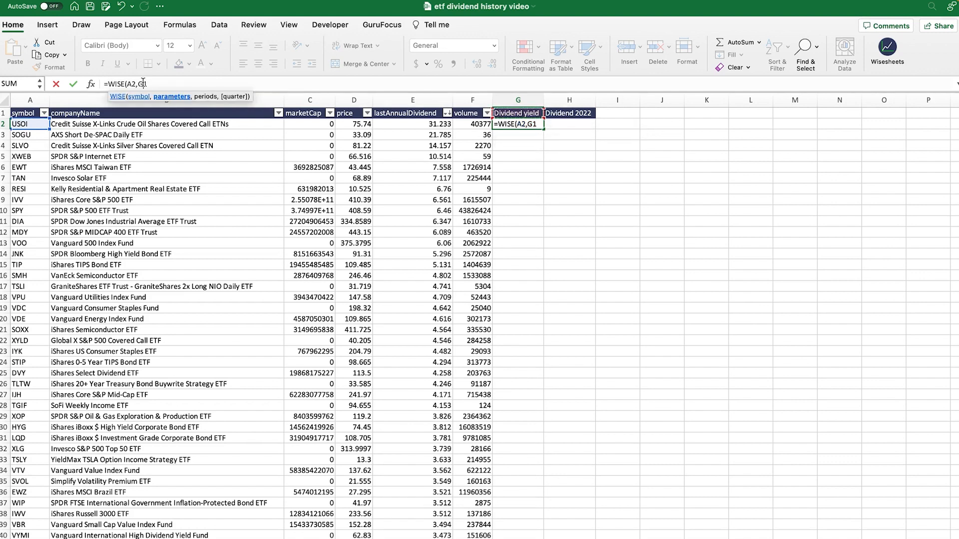
{"action": "key", "text": "F4"}
{"action": "type", "text": ","}
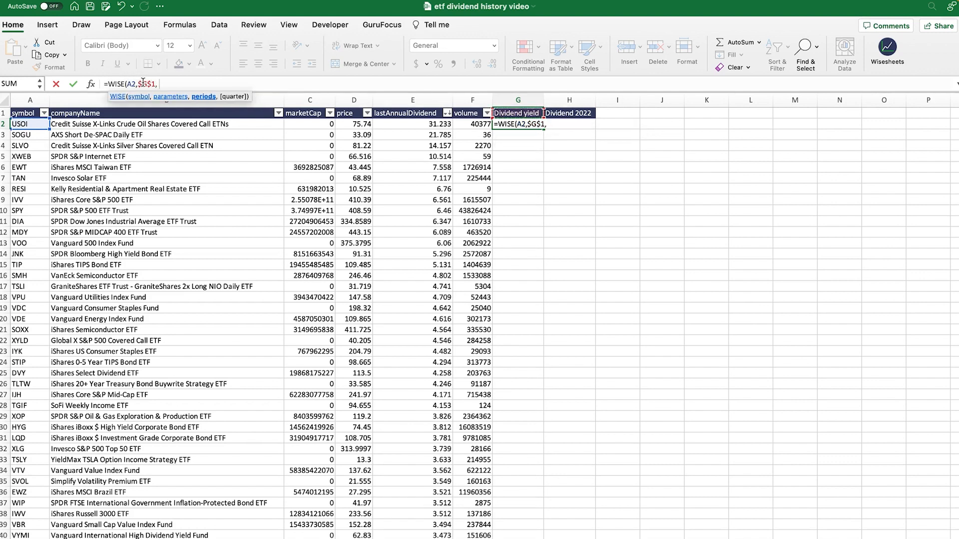
{"action": "type", "text": " \"ttm\")"}
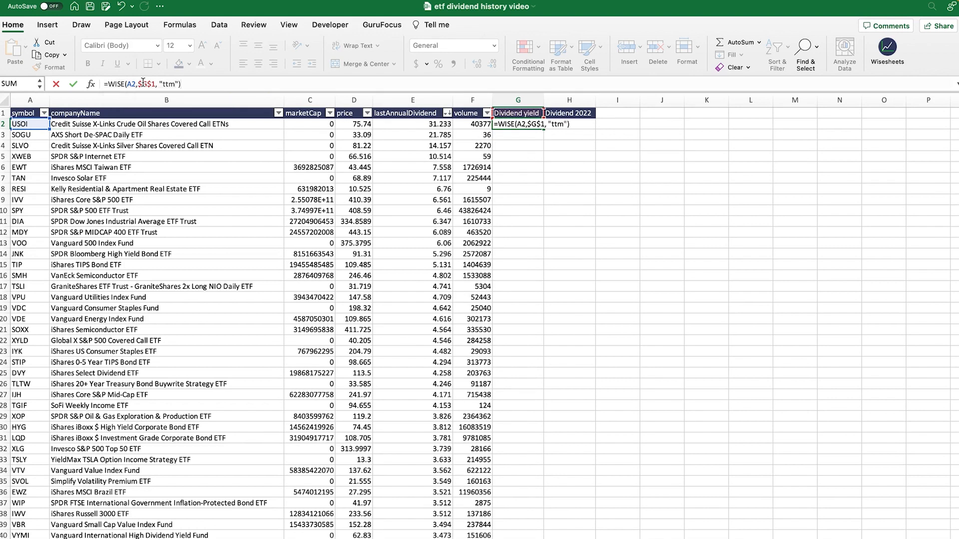
{"action": "key", "text": "Return"}
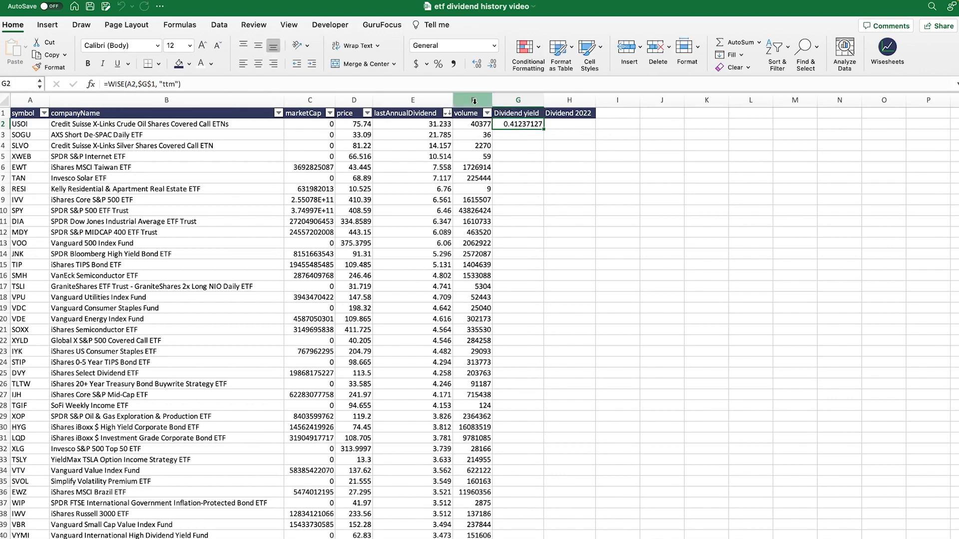
Format G2 as a percentage with two decimals and fill its formula down column G.
{"action": "left_click", "coordinate": [435, 66]}
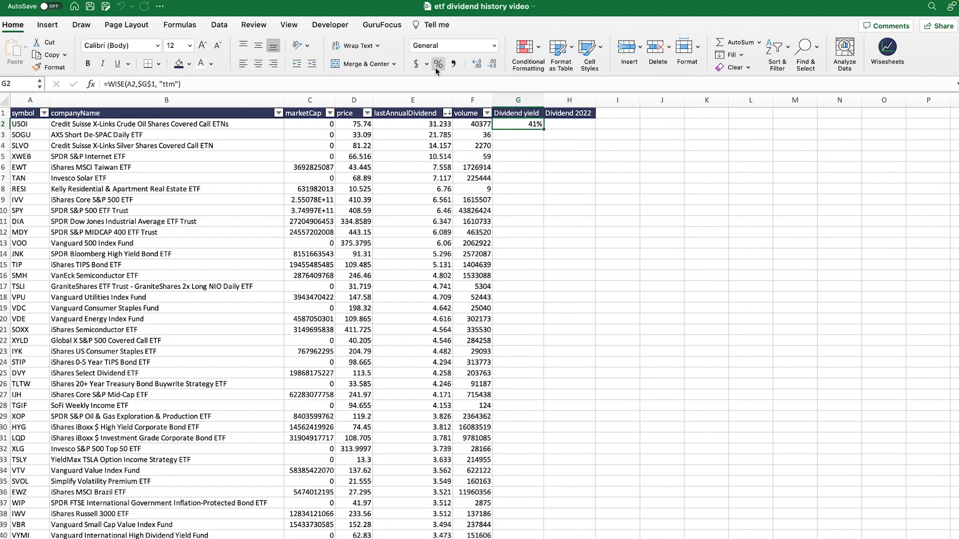
{"action": "left_click", "coordinate": [476, 65]}
{"action": "left_click", "coordinate": [476, 65]}
{"action": "double_click", "coordinate": [544, 131]}
{"action": "left_click", "coordinate": [568, 188]}
Clear the surplus dividend yield formulas in column G from row 141 down.
{"action": "scroll", "coordinate": [568, 184], "scroll_direction": "down", "scroll_amount": 10}
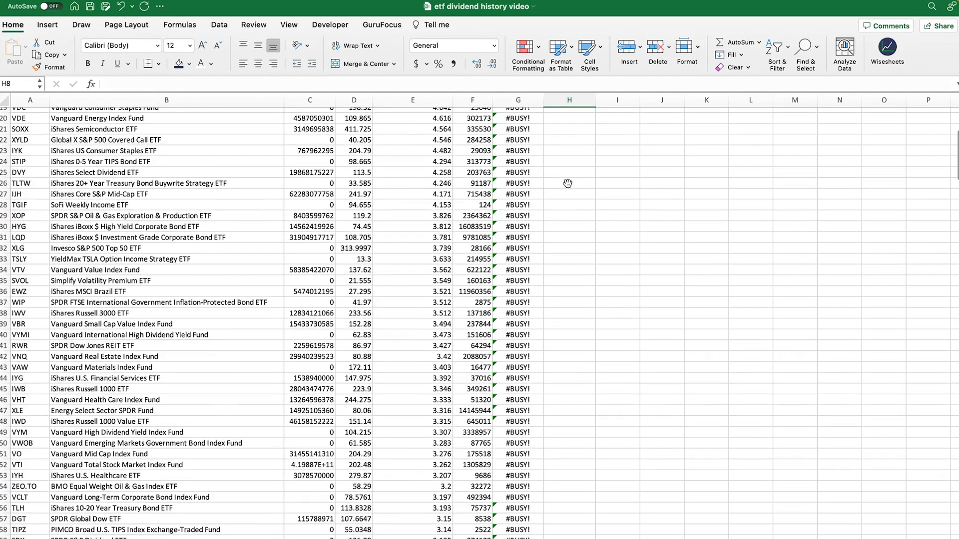
{"action": "scroll", "coordinate": [567, 184], "scroll_direction": "down", "scroll_amount": 20}
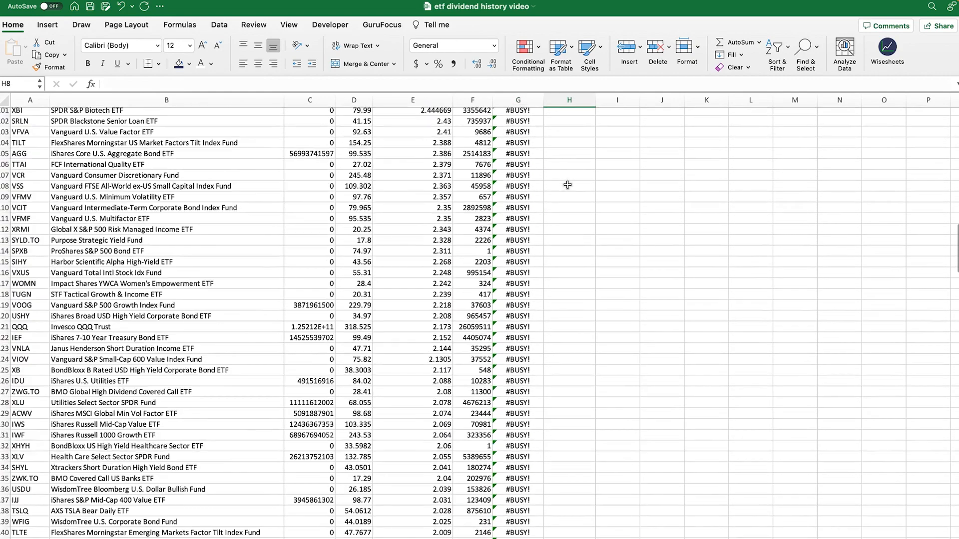
{"action": "scroll", "coordinate": [567, 186], "scroll_direction": "down", "scroll_amount": 1}
{"action": "left_click", "coordinate": [520, 215]}
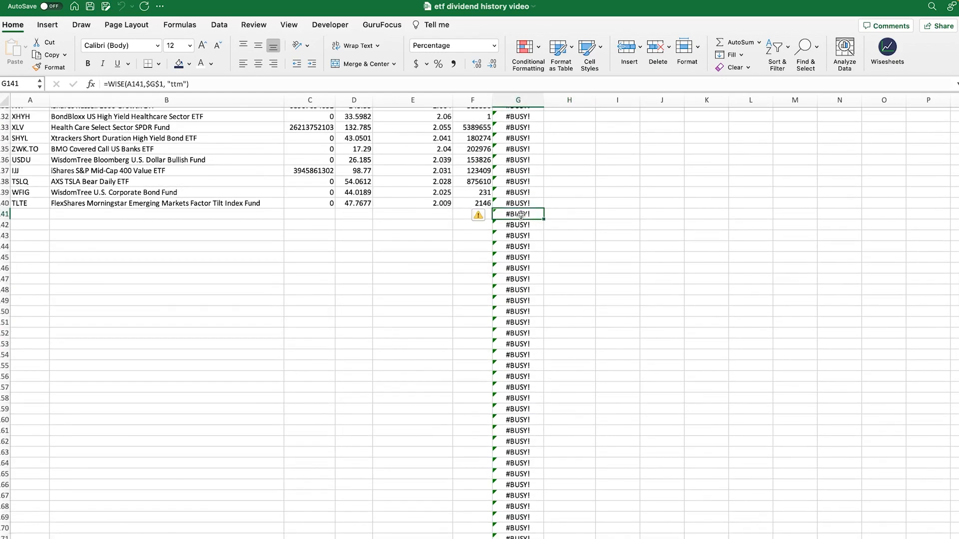
{"action": "key", "text": "super+shift+Down"}
{"action": "key", "text": "Delete"}
{"action": "scroll", "coordinate": [521, 215], "scroll_direction": "up", "scroll_amount": 20}
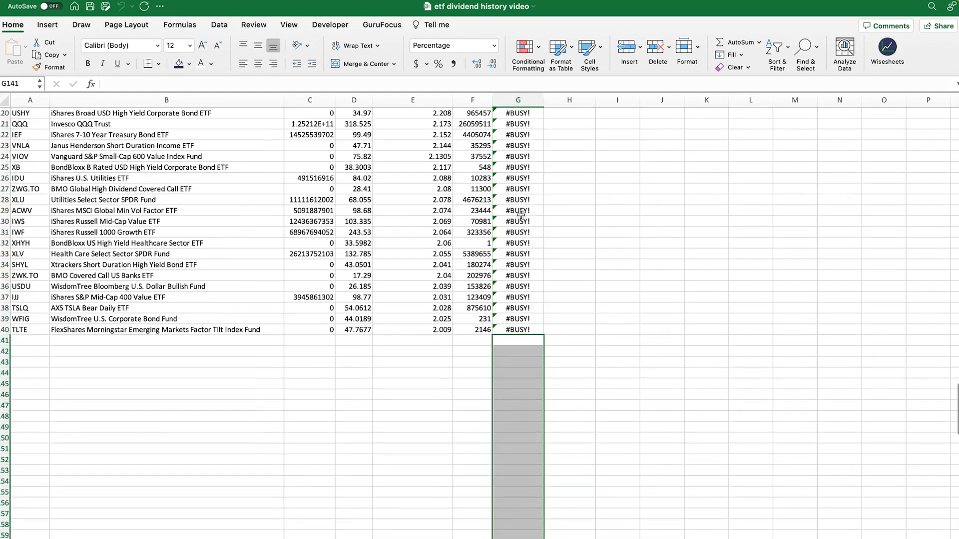
{"action": "left_click", "coordinate": [589, 400]}
Examine the dividend yields in column G across all ETFs from the first row to TLTE in row 140.
{"action": "scroll", "coordinate": [554, 298], "scroll_direction": "up", "scroll_amount": 12}
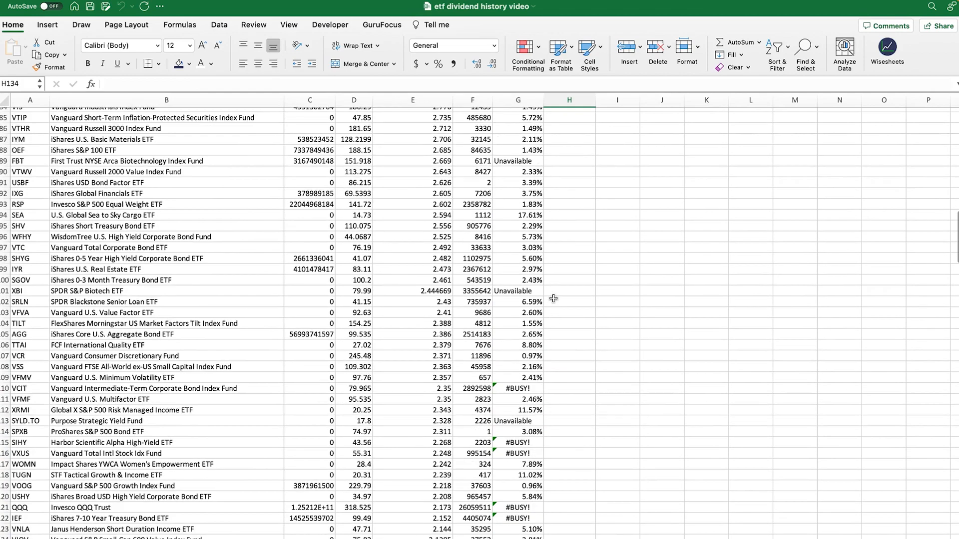
{"action": "scroll", "coordinate": [553, 298], "scroll_direction": "up", "scroll_amount": 19}
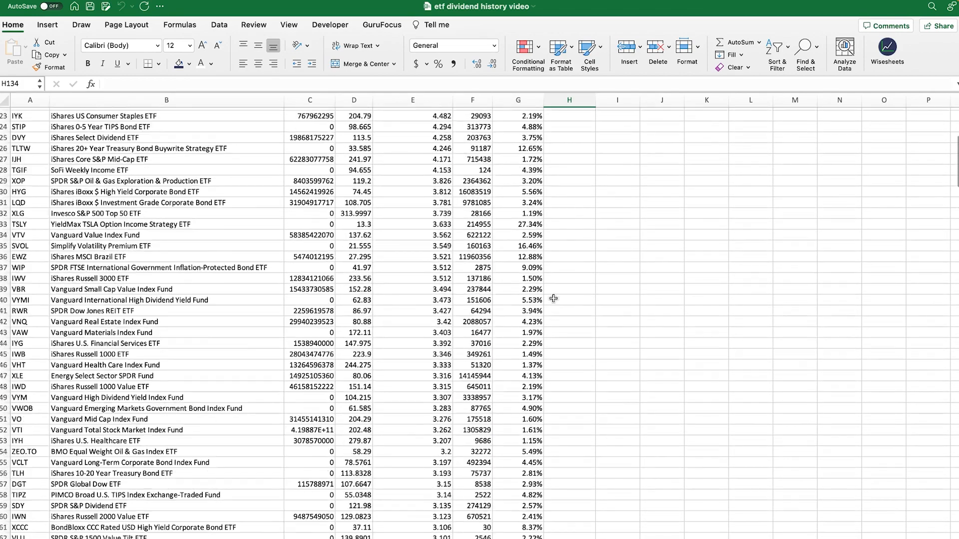
{"action": "scroll", "coordinate": [553, 299], "scroll_direction": "up", "scroll_amount": 3}
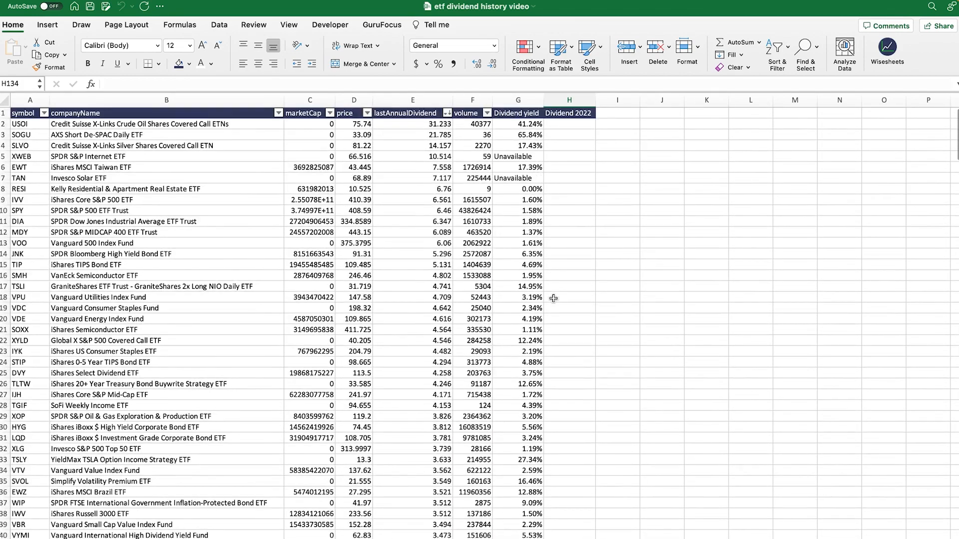
{"action": "scroll", "coordinate": [554, 298], "scroll_direction": "down", "scroll_amount": 4}
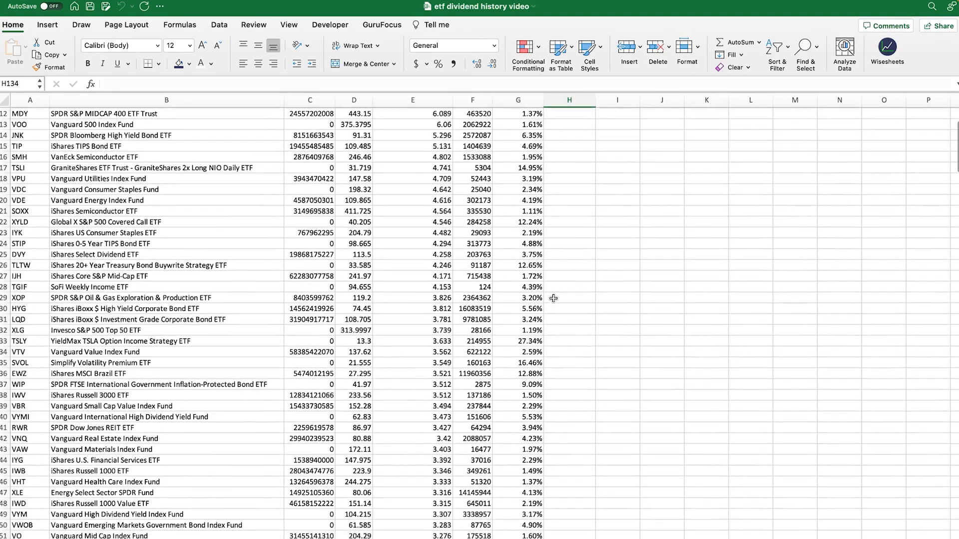
{"action": "scroll", "coordinate": [553, 298], "scroll_direction": "down", "scroll_amount": 20}
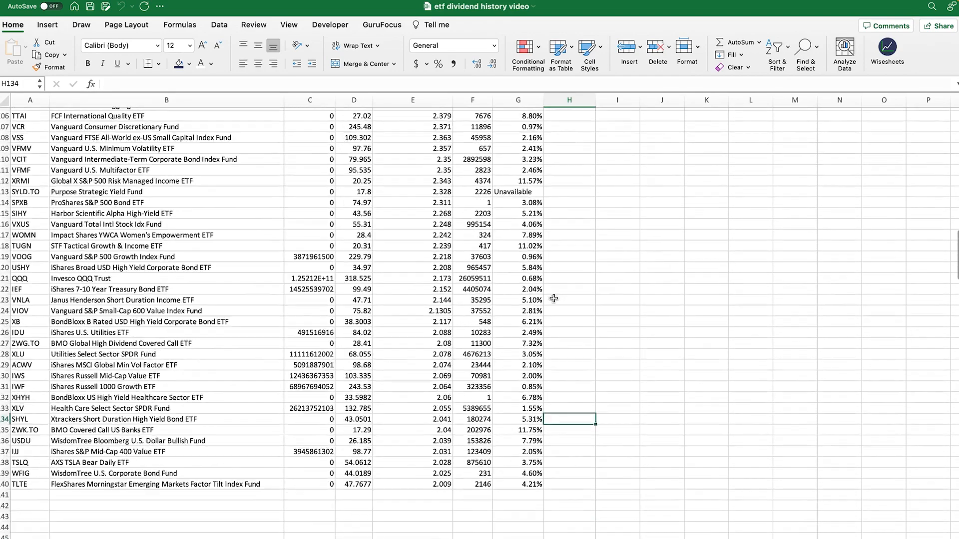
Enter the formula =WISE(A2, "dividend", 2022) in H2 to retrieve the first ETF's 2022 dividends.
{"action": "scroll", "coordinate": [553, 298], "scroll_direction": "up", "scroll_amount": 15}
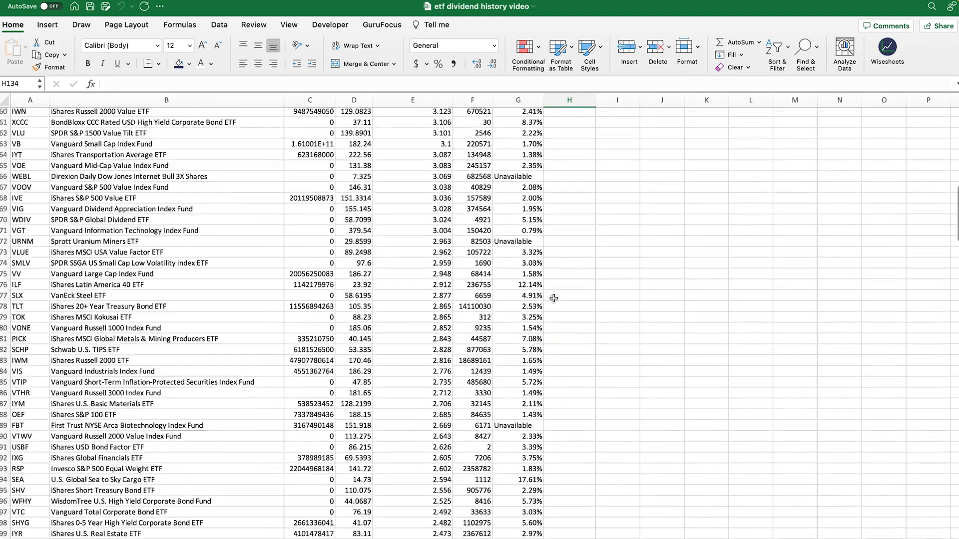
{"action": "scroll", "coordinate": [553, 298], "scroll_direction": "up", "scroll_amount": 19}
{"action": "scroll", "coordinate": [556, 297], "scroll_direction": "up", "scroll_amount": 1}
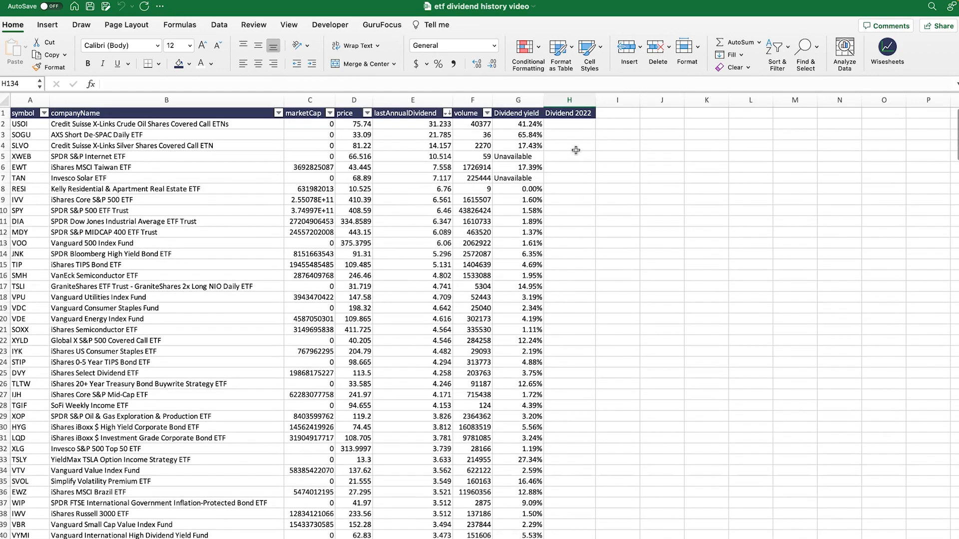
{"action": "left_click", "coordinate": [579, 127]}
{"action": "type", "text": "=wi"}
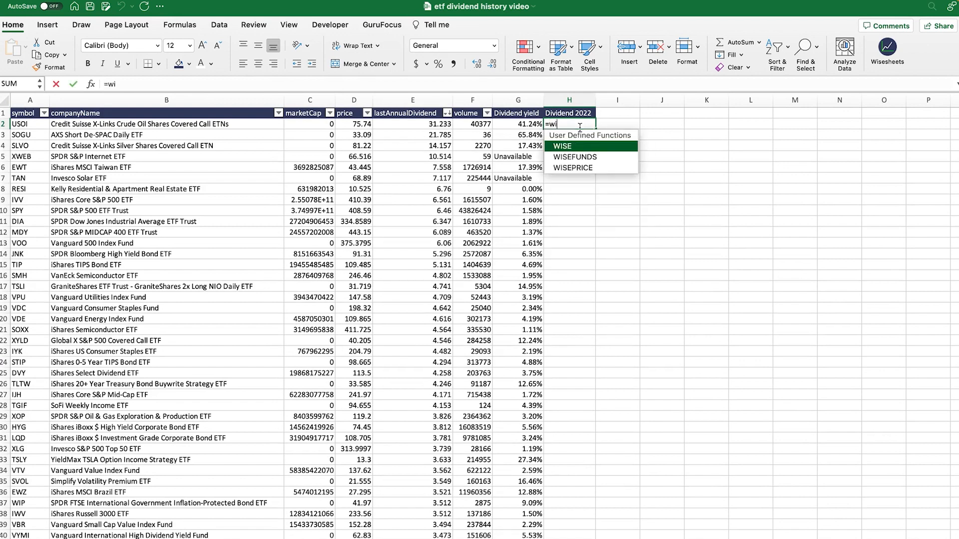
{"action": "type", "text": "se"}
{"action": "key", "text": "Tab"}
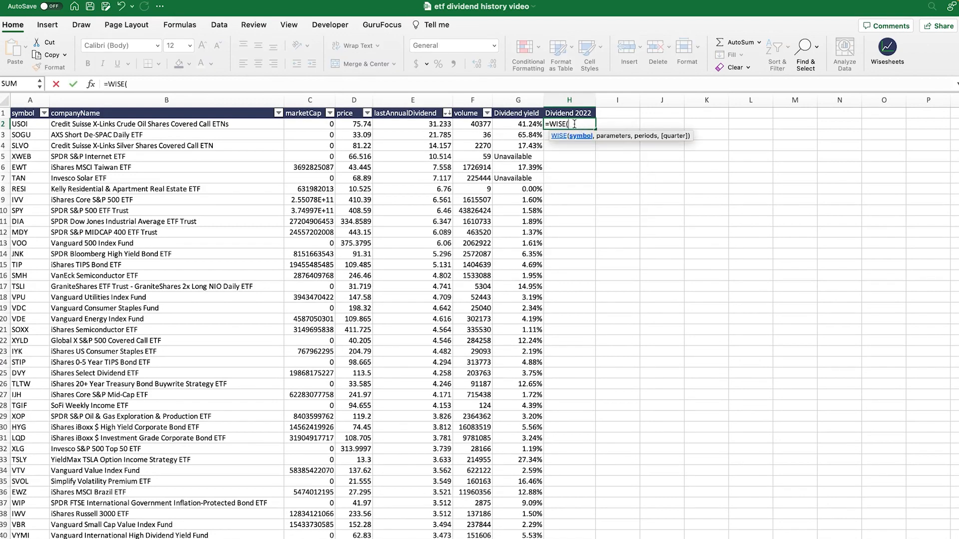
{"action": "left_click", "coordinate": [25, 124]}
{"action": "type", "text": ","}
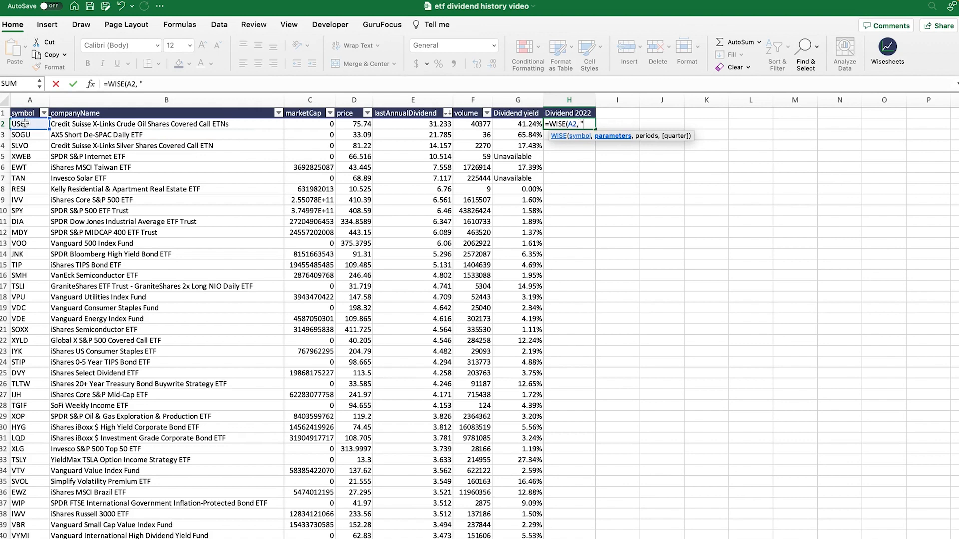
{"action": "type", "text": " \"dividend\", 2022"}
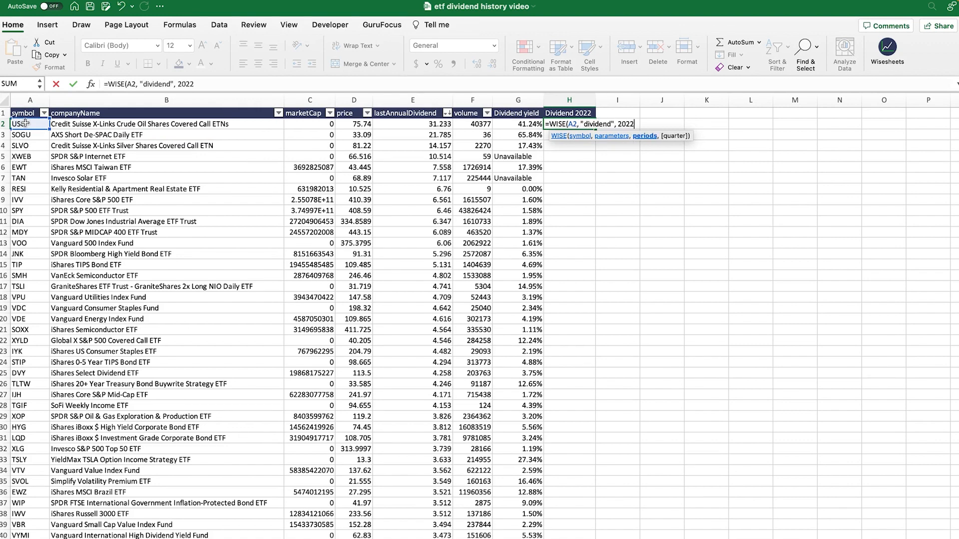
{"action": "type", "text": ")"}
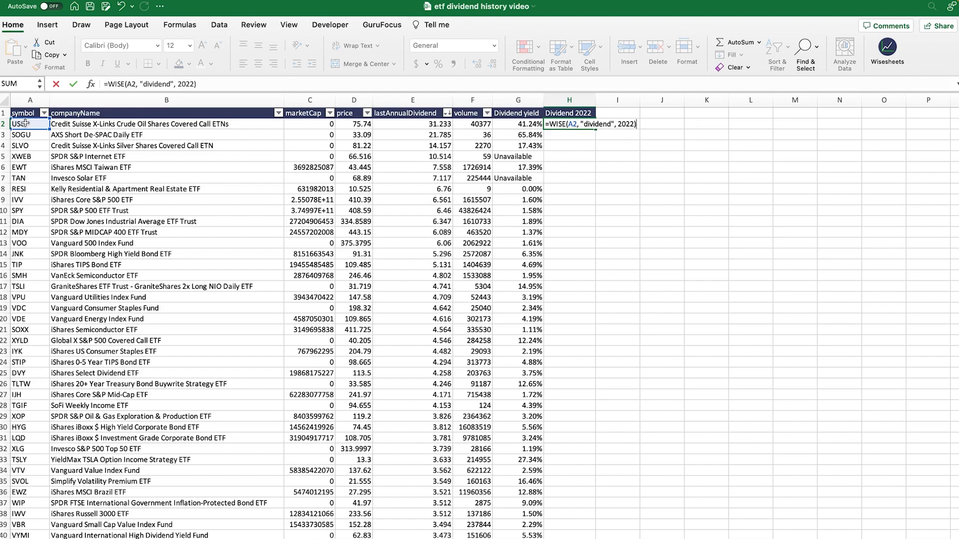
{"action": "key", "text": "ctrl+Return"}
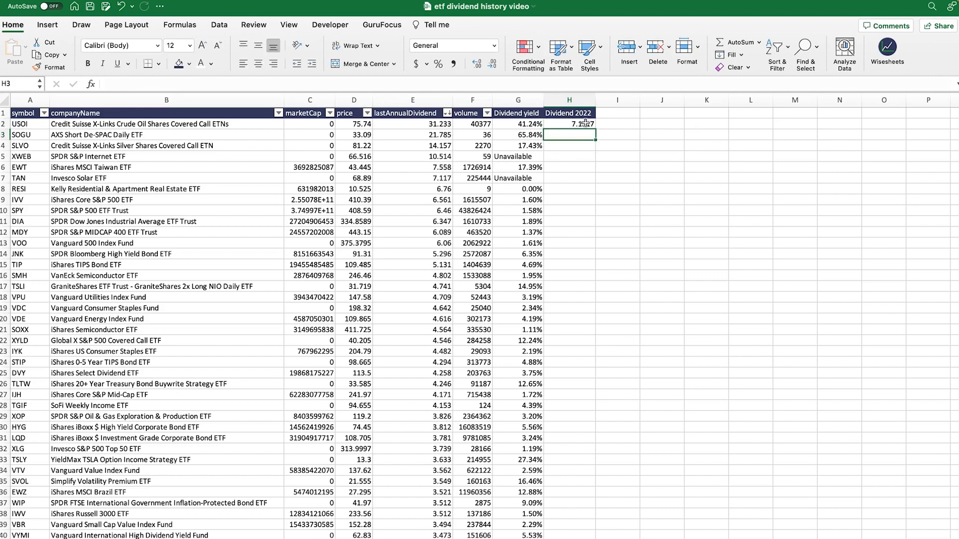
Apply the dollar accounting format to H2 and fill its formula down column H to the last ETF in row 140.
{"action": "left_click", "coordinate": [417, 63]}
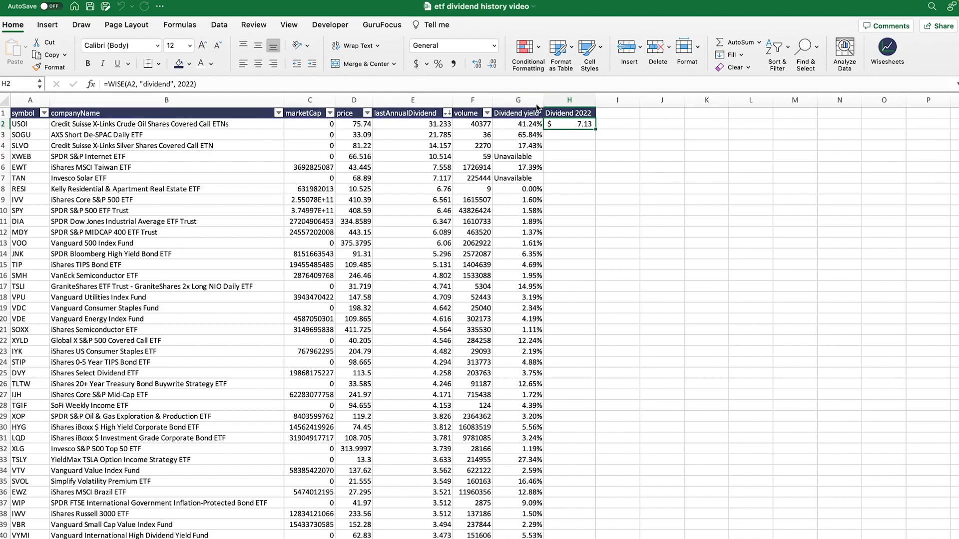
{"action": "left_click_drag", "start_coordinate": [596, 130], "coordinate": [587, 537]}
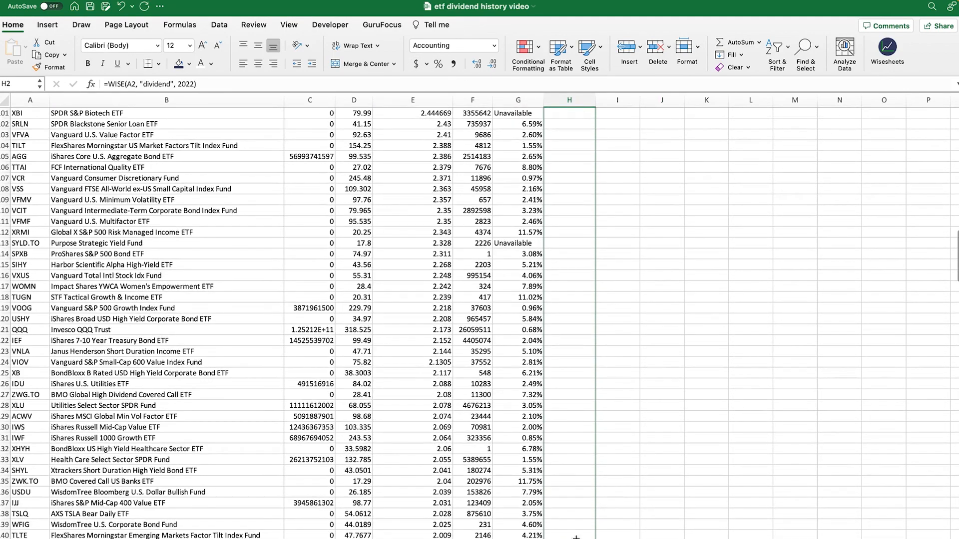
{"action": "left_click_drag", "start_coordinate": [542, 421], "coordinate": [542, 421]}
Examine the 2022 dividends in column H across all ETFs from the first row to TLTE in row 140.
{"action": "scroll", "coordinate": [543, 421], "scroll_direction": "up", "scroll_amount": 20}
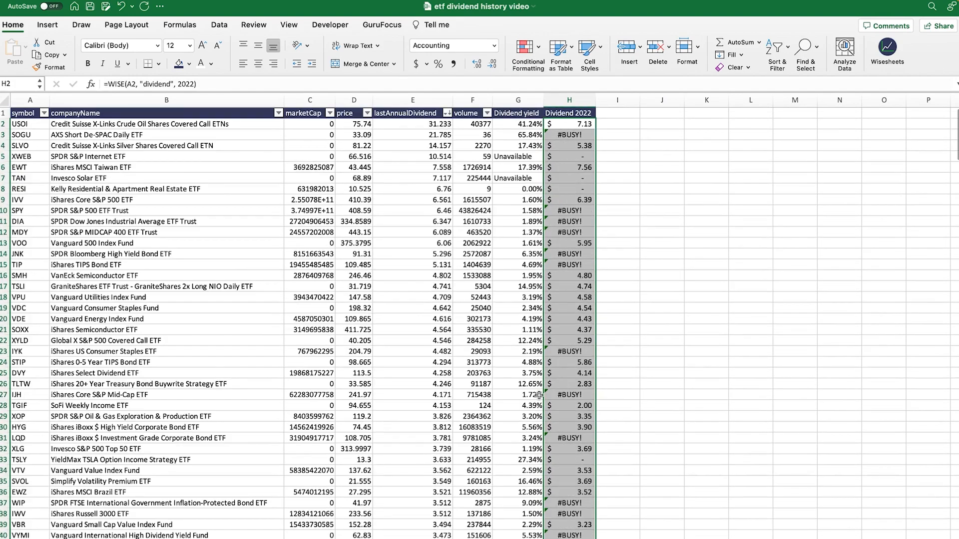
{"action": "left_click", "coordinate": [725, 250]}
{"action": "scroll", "coordinate": [543, 207], "scroll_direction": "down", "scroll_amount": 10}
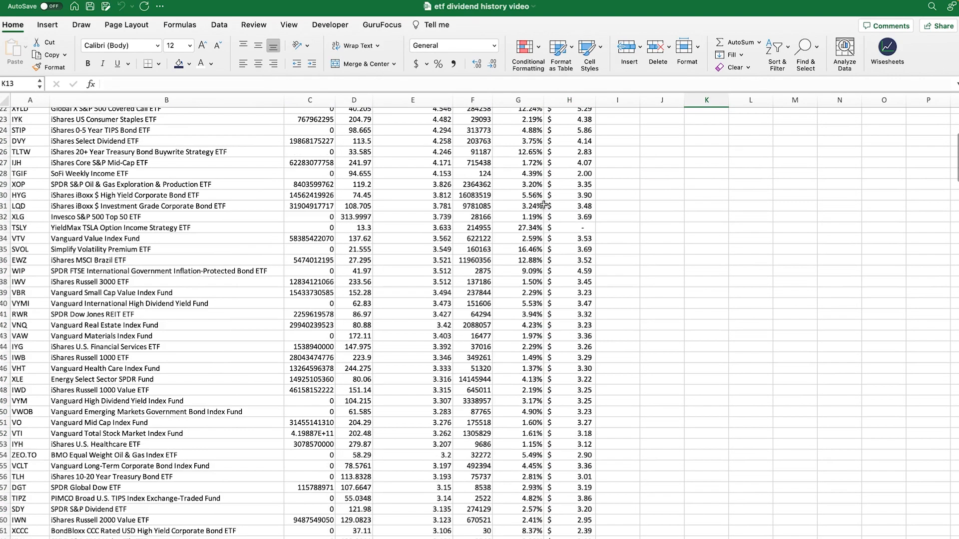
{"action": "scroll", "coordinate": [543, 207], "scroll_direction": "down", "scroll_amount": 15}
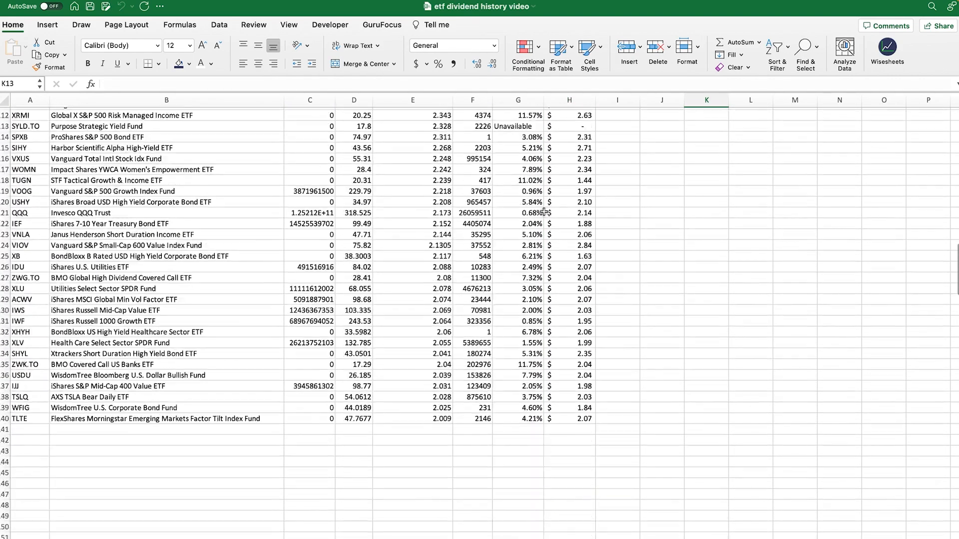
{"action": "scroll", "coordinate": [545, 213], "scroll_direction": "up", "scroll_amount": 20}
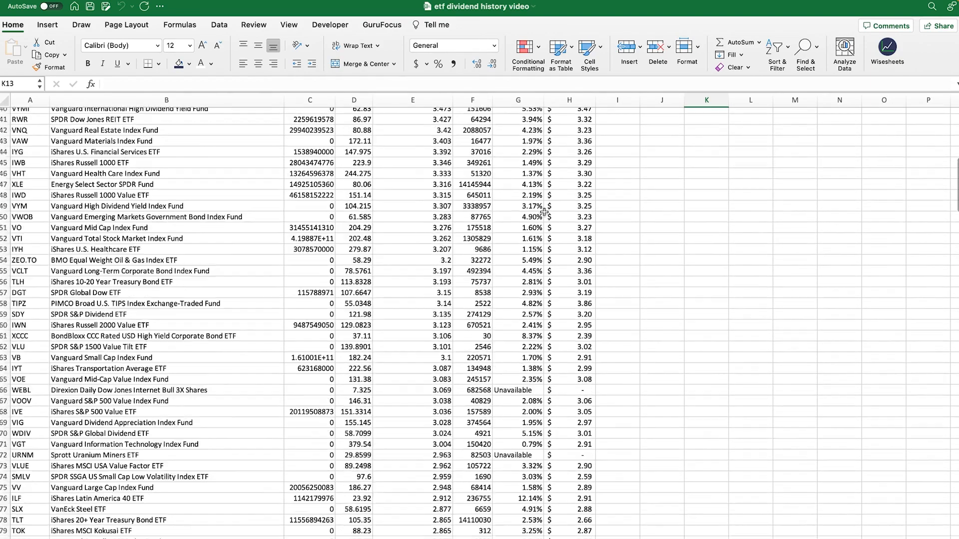
{"action": "scroll", "coordinate": [545, 212], "scroll_direction": "up", "scroll_amount": 5}
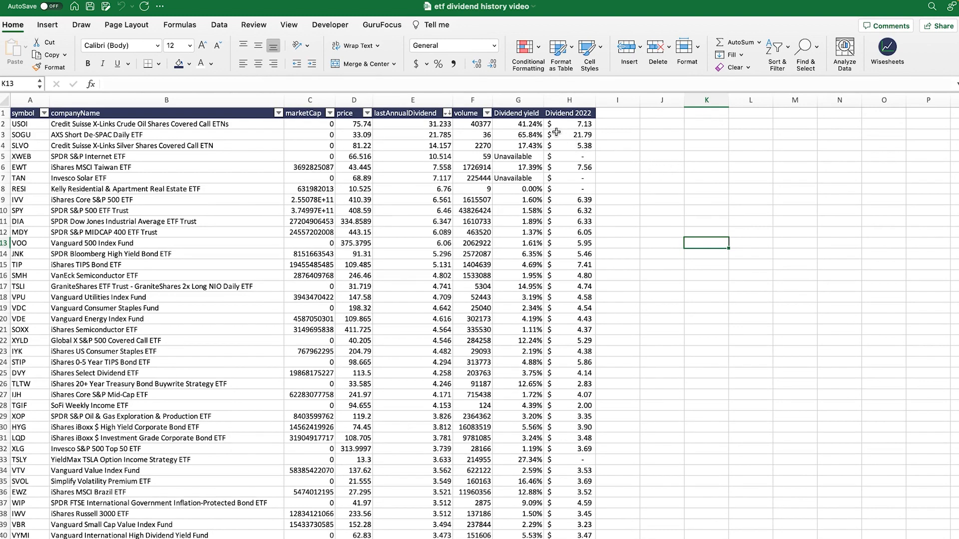
{"action": "left_click", "coordinate": [487, 114]}
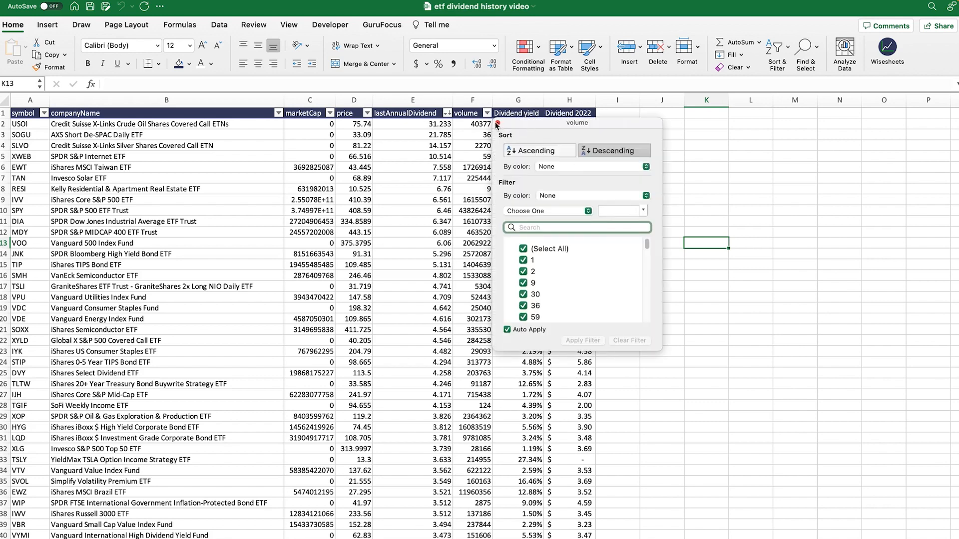
{"action": "left_click", "coordinate": [498, 124]}
{"action": "left_click_drag", "start_coordinate": [519, 124], "coordinate": [486, 497]}
{"action": "scroll", "coordinate": [538, 322], "scroll_direction": "up", "scroll_amount": 20}
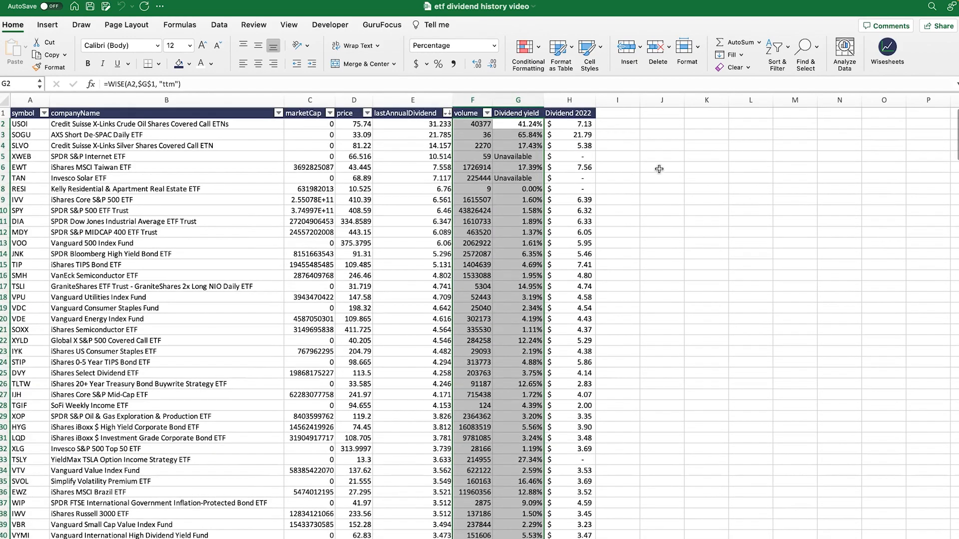
{"action": "left_click", "coordinate": [658, 168]}
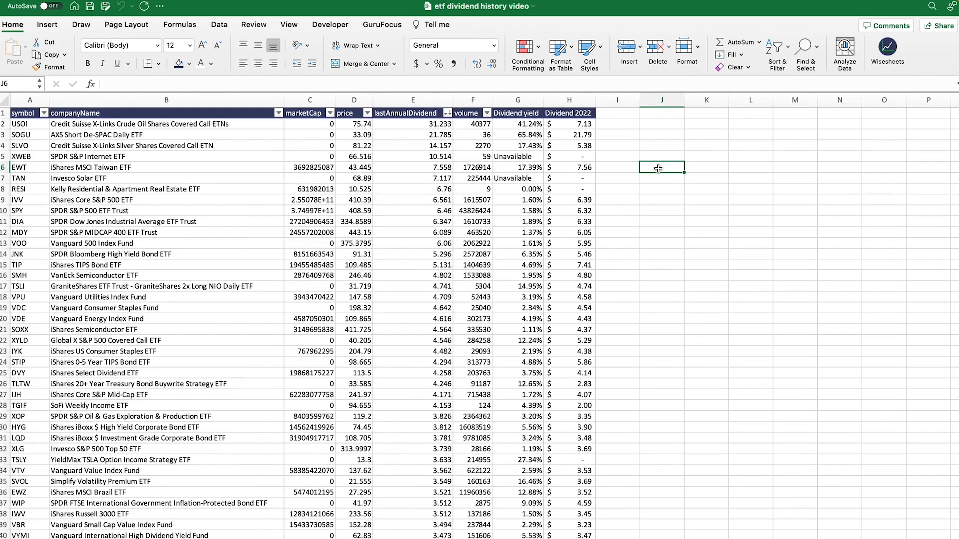
Copy the whole screened ETF table A1:H140 and paste it as values into a new sheet, Sheet2, at A1.
{"action": "left_click", "coordinate": [19, 114]}
{"action": "key", "text": "shift+super+Right"}
{"action": "key", "text": "shift+super+Down"}
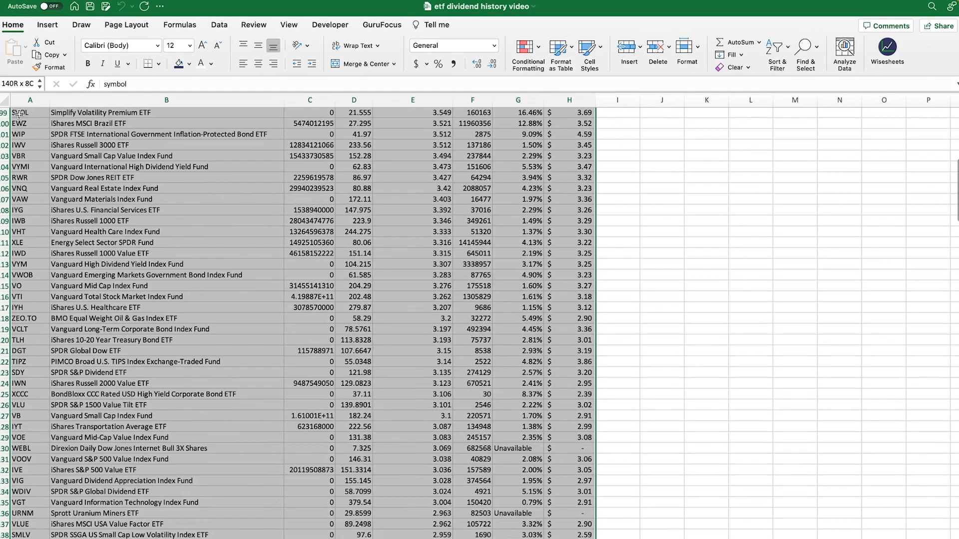
{"action": "scroll", "coordinate": [73, 217], "scroll_direction": "down", "scroll_amount": 1}
{"action": "key", "text": "super+c"}
{"action": "scroll", "coordinate": [73, 217], "scroll_direction": "up", "scroll_amount": 20}
{"action": "left_click", "coordinate": [182, 525]}
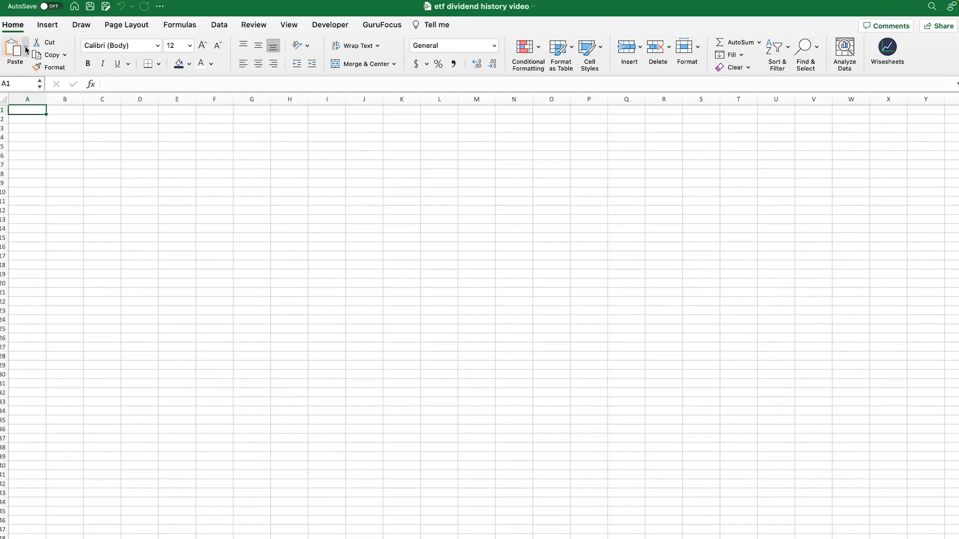
{"action": "left_click", "coordinate": [25, 0]}
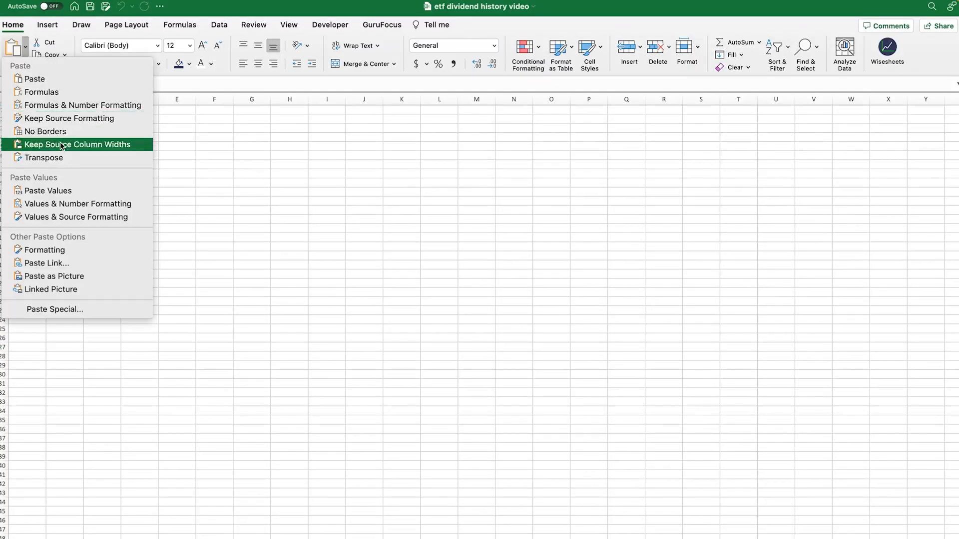
{"action": "left_click", "coordinate": [30, 144]}
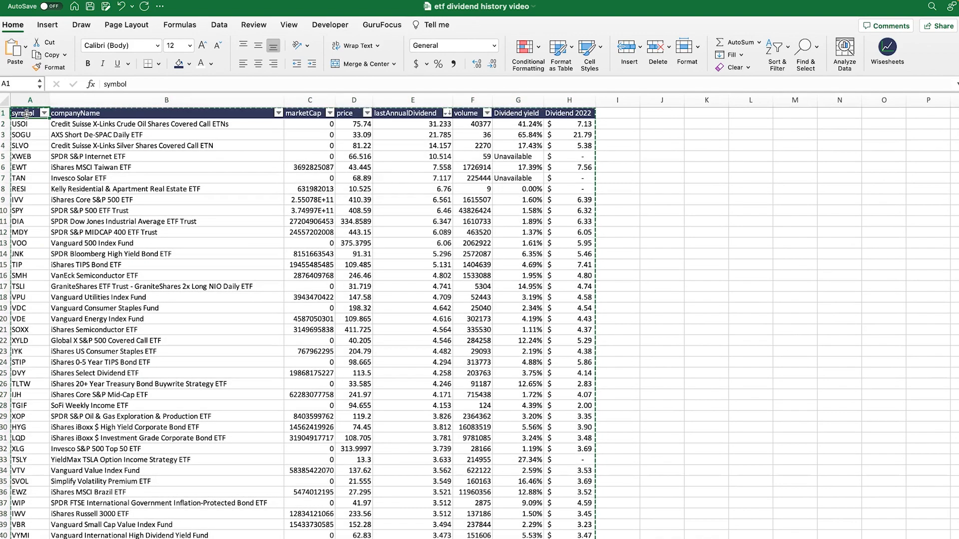
Copy the formatted header row of the screened data onto row 1 of Sheet2 and autofit the widths of columns A to H.
{"action": "key", "text": "super+shift+Right"}
{"action": "key", "text": "super+c"}
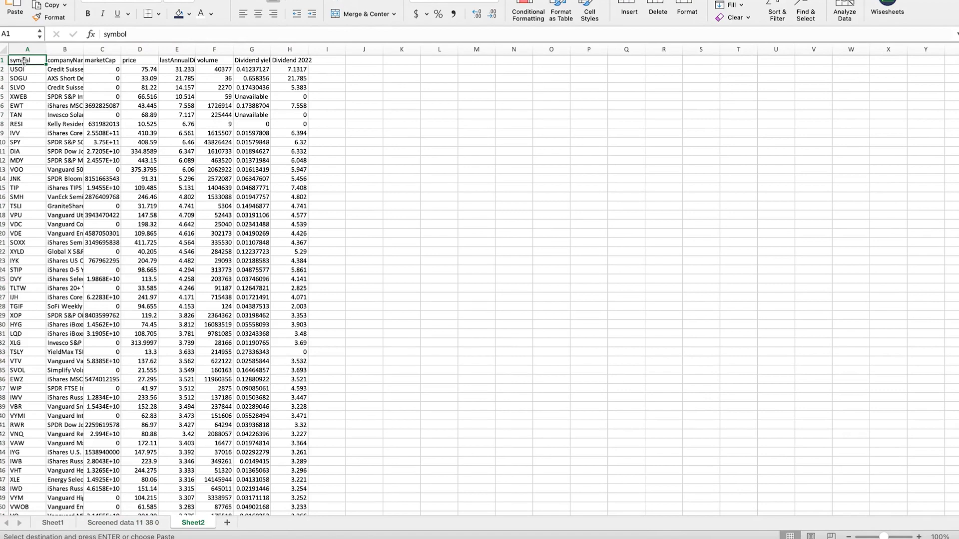
{"action": "key", "text": "super+v"}
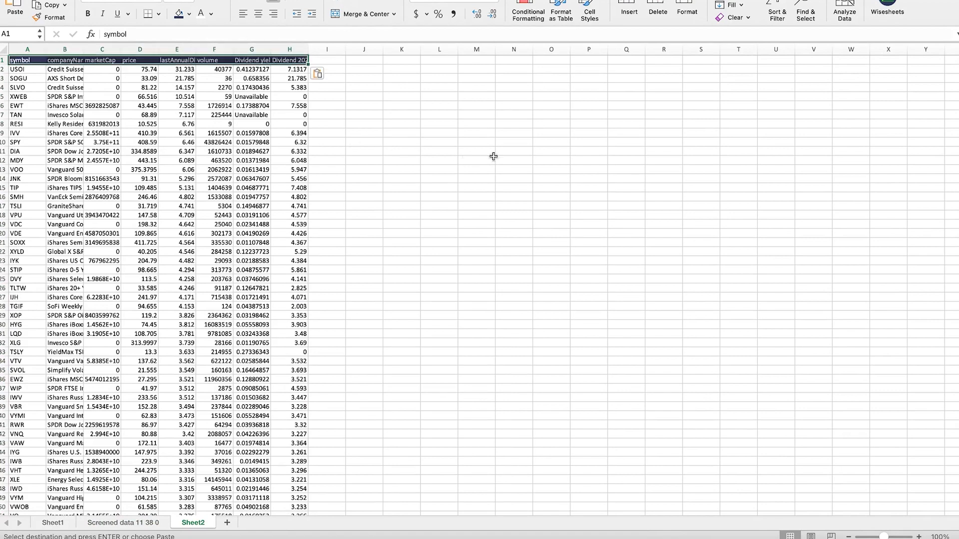
{"action": "left_click", "coordinate": [440, 152]}
{"action": "left_click", "coordinate": [25, 49]}
{"action": "left_click_drag", "start_coordinate": [26, 98], "coordinate": [289, 99]}
{"action": "double_click", "coordinate": [309, 99]}
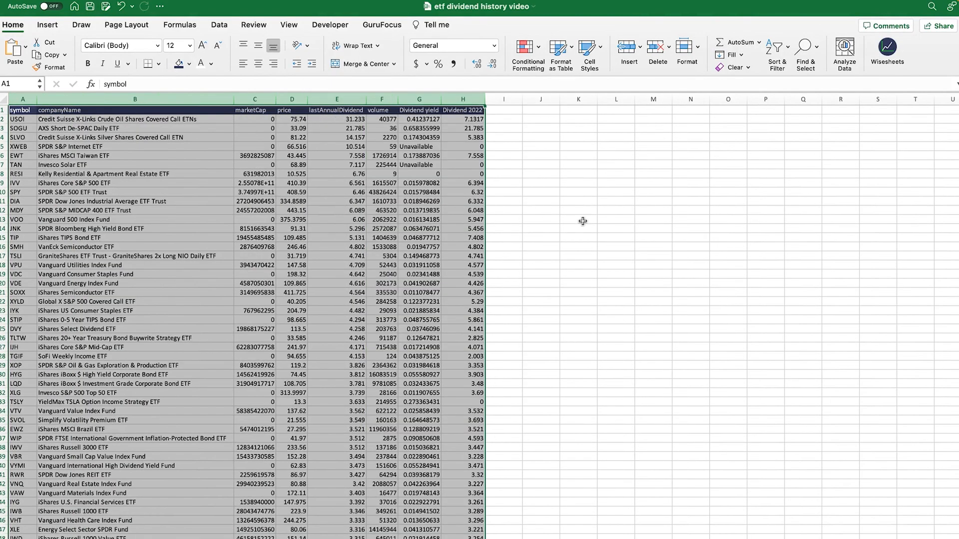
Clear all pasted ETF values below the header row in Sheet2.
{"action": "left_click", "coordinate": [16, 110]}
{"action": "left_click", "coordinate": [24, 121]}
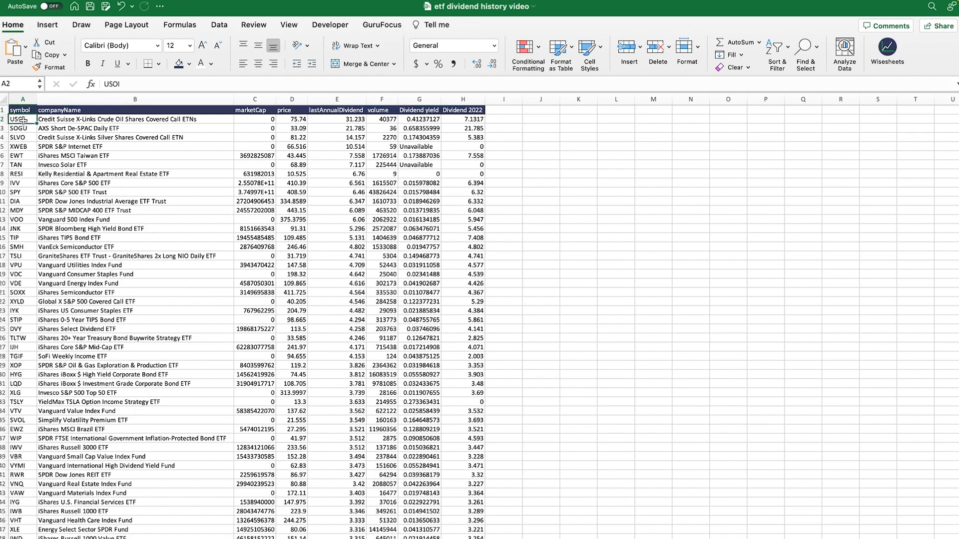
{"action": "key", "text": "super+shift+Right"}
{"action": "key", "text": "super+shift+Down"}
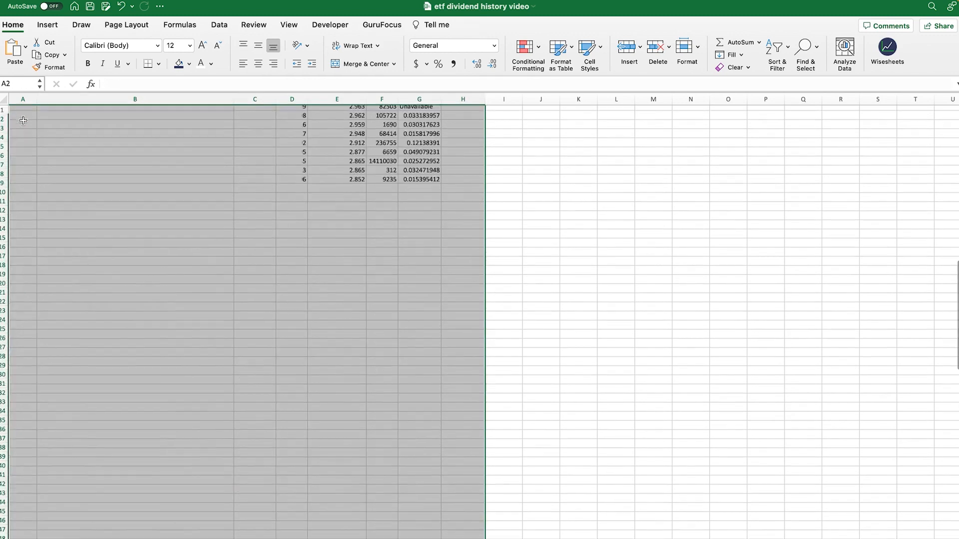
{"action": "key", "text": "Delete"}
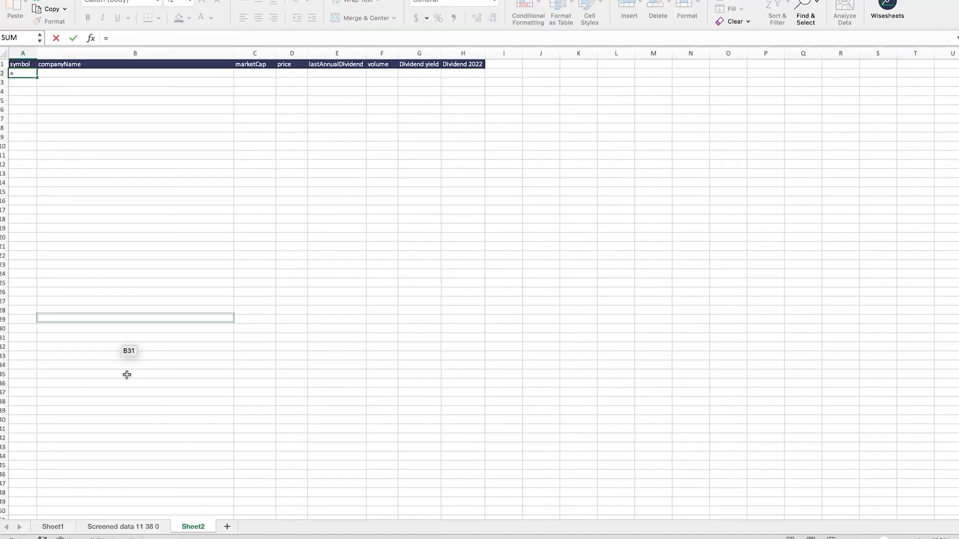
Enter ='Screened data 11 38 0'!A2 in Sheet2's A2 and fill it across to column H and down to row 141.
{"action": "left_click", "coordinate": [140, 525]}
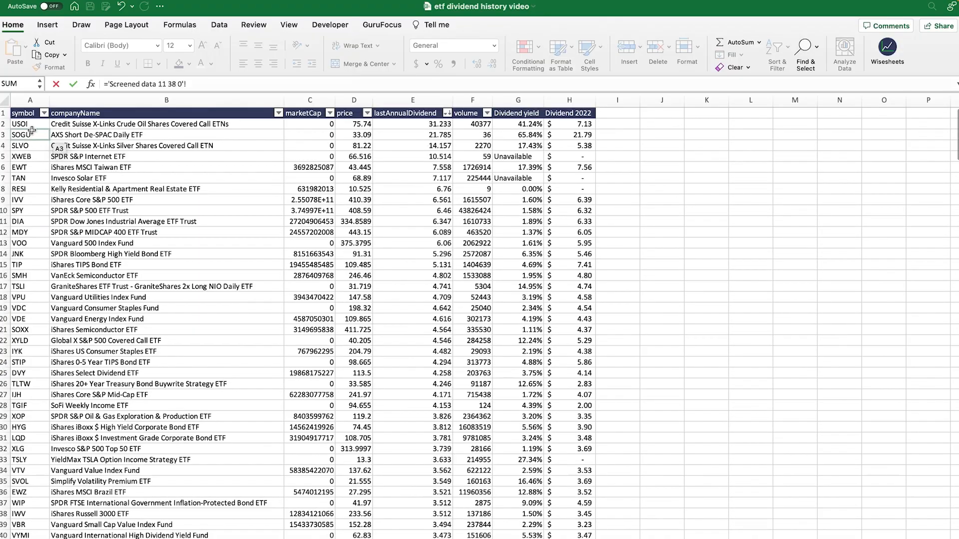
{"action": "left_click", "coordinate": [20, 77]}
{"action": "key", "text": "Return"}
{"action": "left_click", "coordinate": [31, 120]}
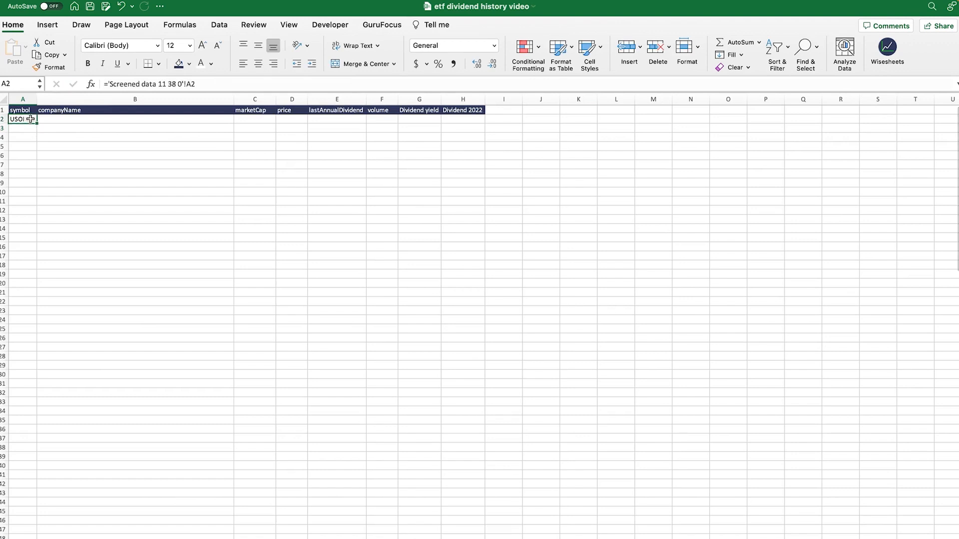
{"action": "left_click_drag", "start_coordinate": [36, 124], "coordinate": [481, 510]}
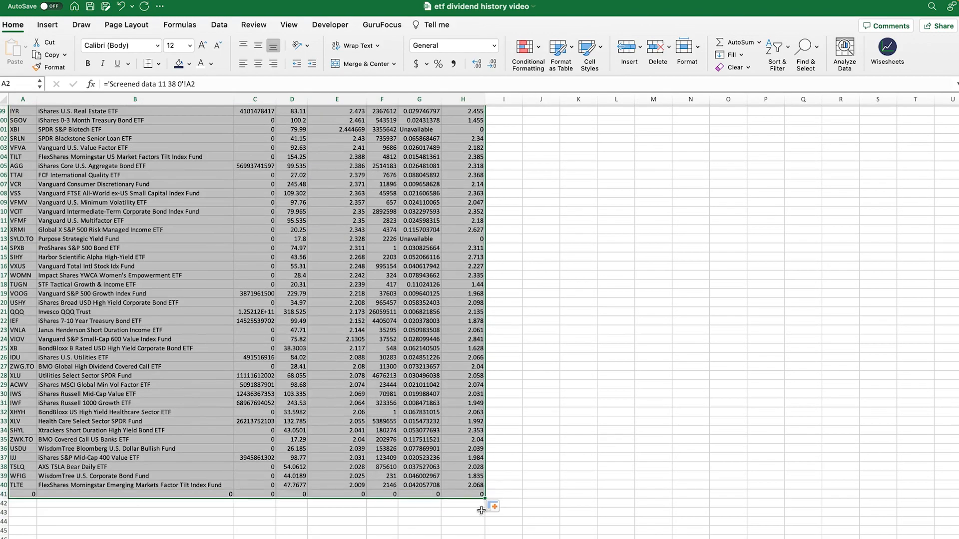
Clear the surplus reference formulas in rows 141 and 142 of Sheet2, below TLTE.
{"action": "left_click", "coordinate": [420, 536]}
{"action": "left_click_drag", "start_coordinate": [30, 494], "coordinate": [482, 503]}
{"action": "key", "text": "Delete"}
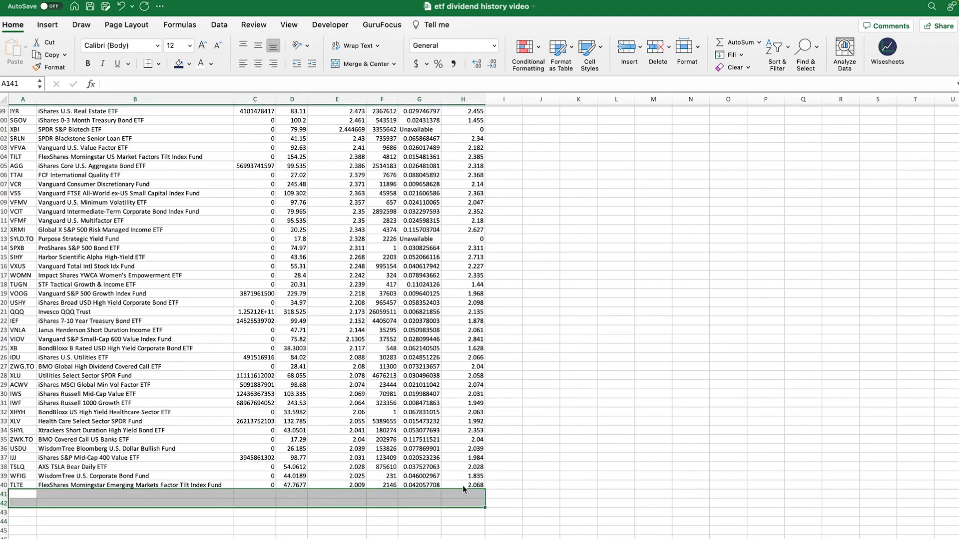
{"action": "scroll", "coordinate": [455, 474], "scroll_direction": "up", "scroll_amount": 20}
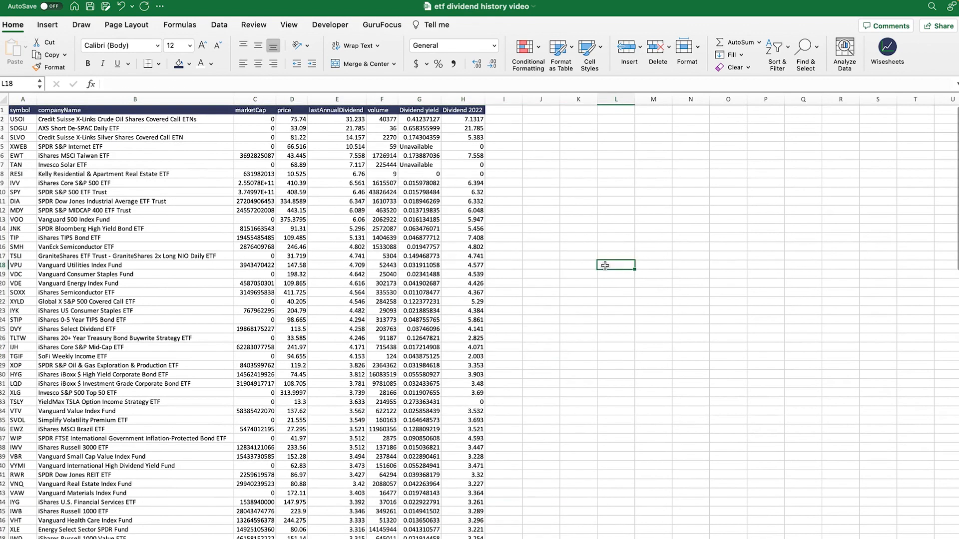
Add filters to the header row of the complete ETF table in Sheet2.
{"action": "left_click", "coordinate": [20, 111]}
{"action": "key", "text": "super+shift+Right"}
{"action": "key", "text": "super+shift+Down"}
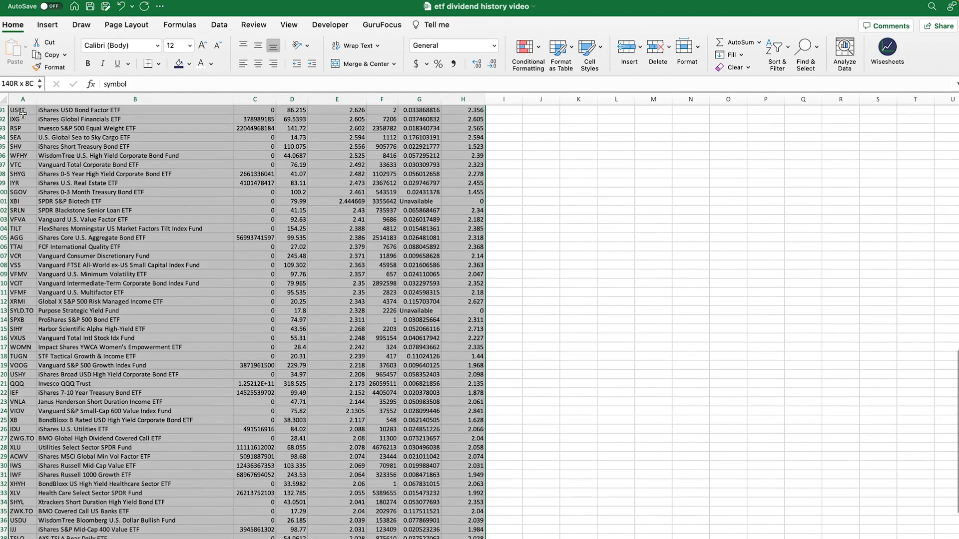
{"action": "left_click", "coordinate": [776, 56]}
{"action": "left_click", "coordinate": [797, 114]}
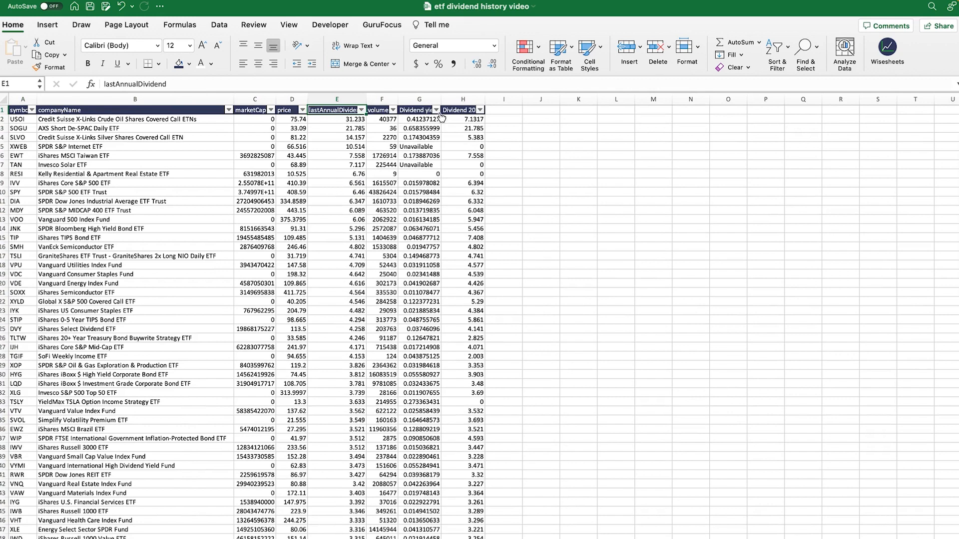
Auto-fit the widths of columns A through H in Sheet2 to their contents.
{"action": "left_click", "coordinate": [23, 99]}
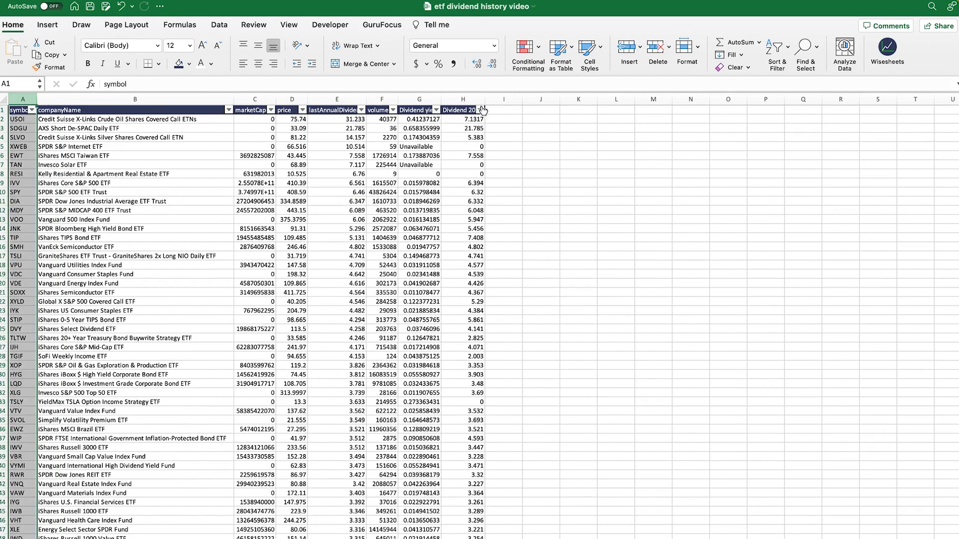
{"action": "left_click", "coordinate": [462, 99], "text": "shift"}
{"action": "double_click", "coordinate": [484, 99]}
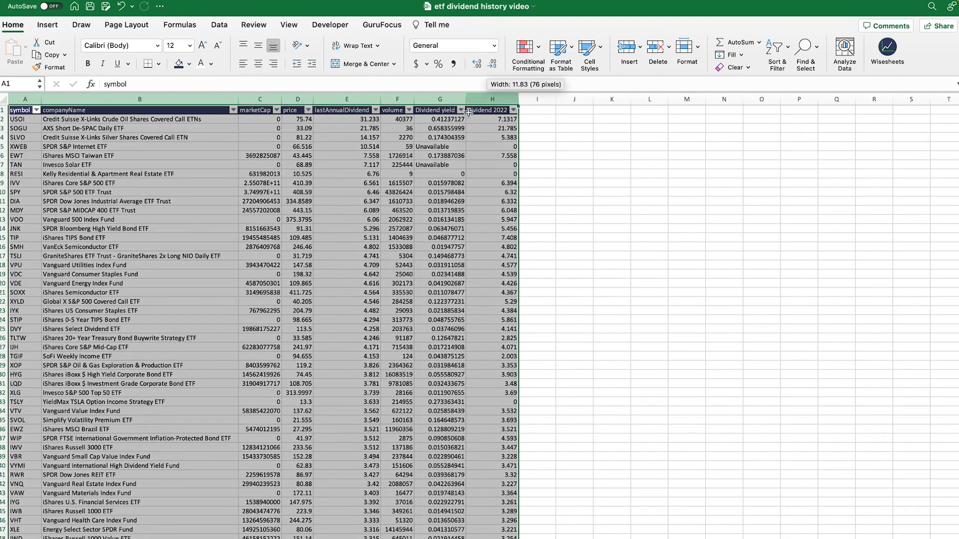
{"action": "scroll", "coordinate": [227, 223], "scroll_direction": "up", "scroll_amount": 5}
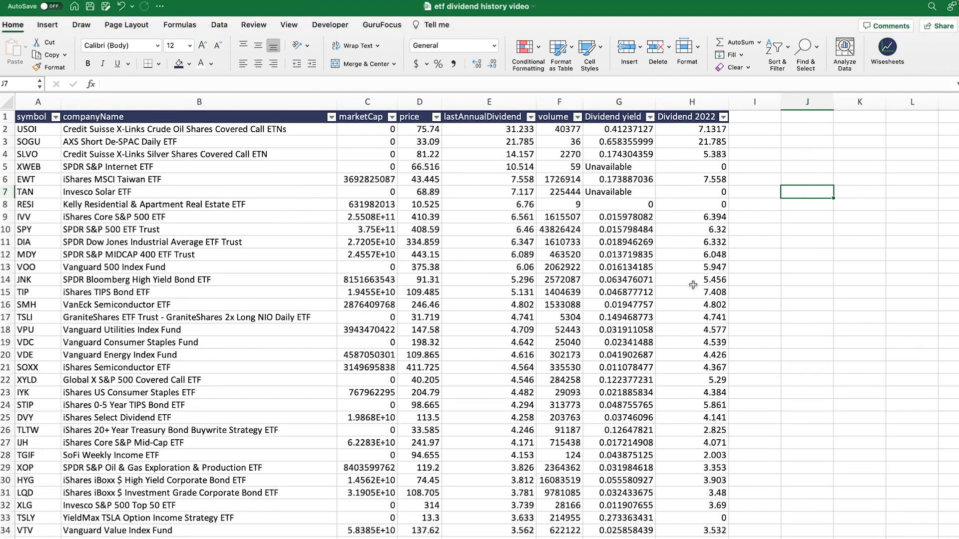
Sort the Sheet2 ETF table by Dividend yield in ascending order, and re-sort it in descending order.
{"action": "left_click", "coordinate": [650, 117]}
{"action": "left_click", "coordinate": [697, 155]}
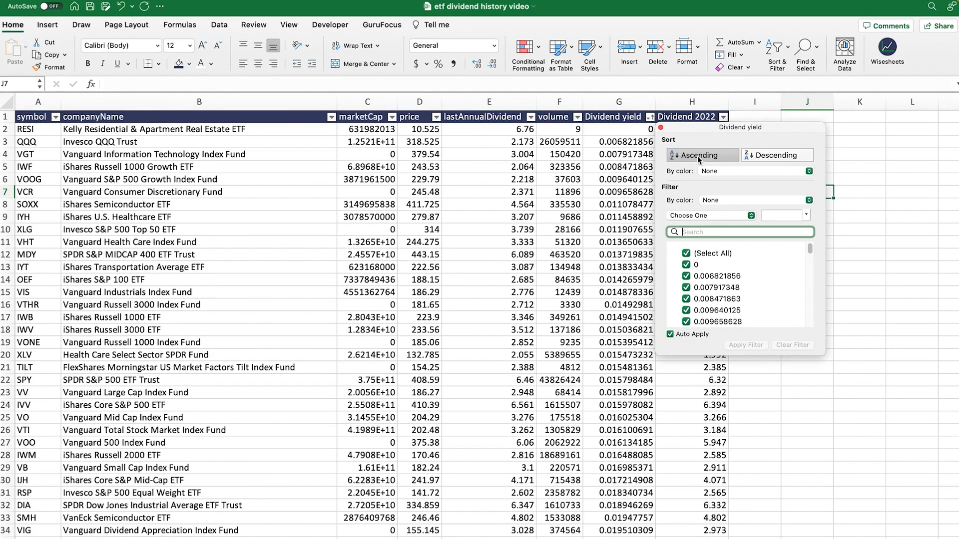
{"action": "left_click_drag", "start_coordinate": [706, 131], "coordinate": [774, 136]}
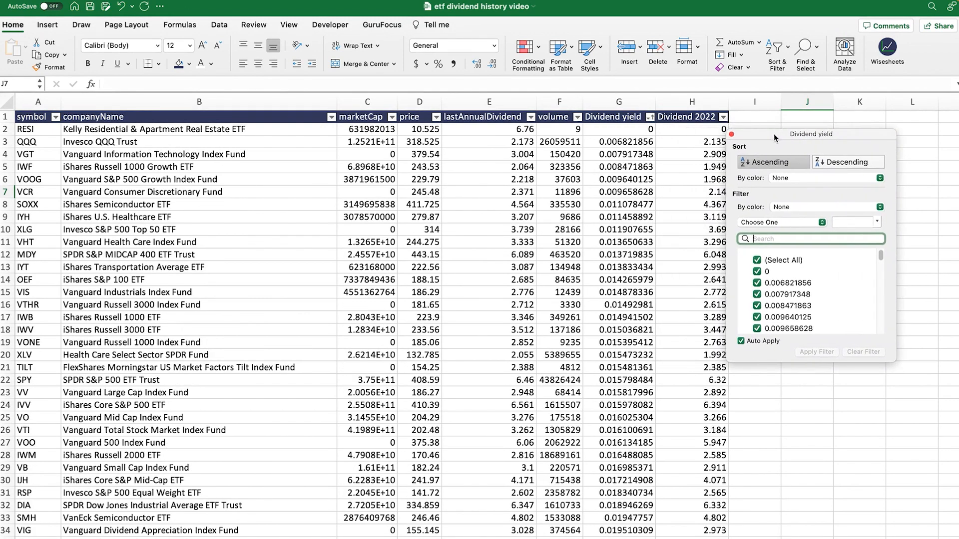
{"action": "left_click", "coordinate": [841, 161]}
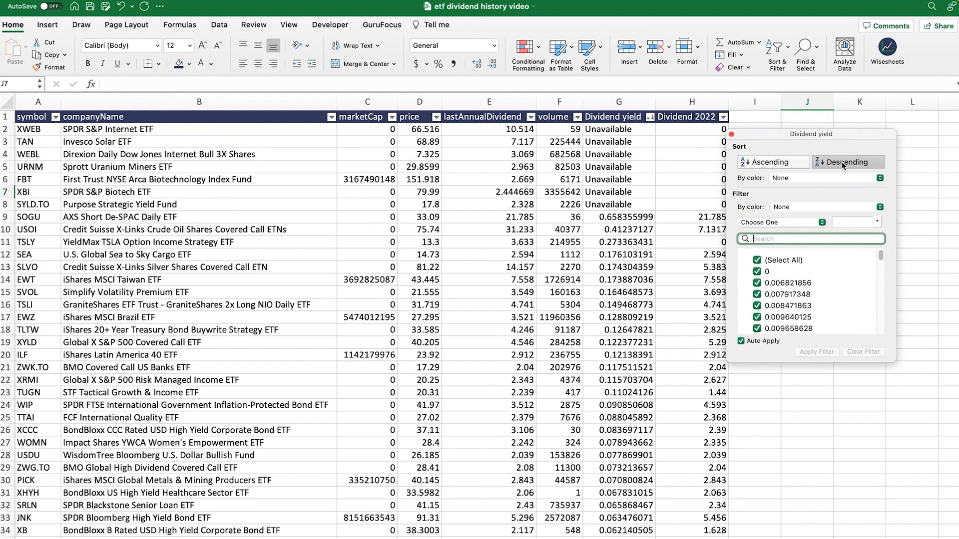
{"action": "left_click", "coordinate": [731, 133]}
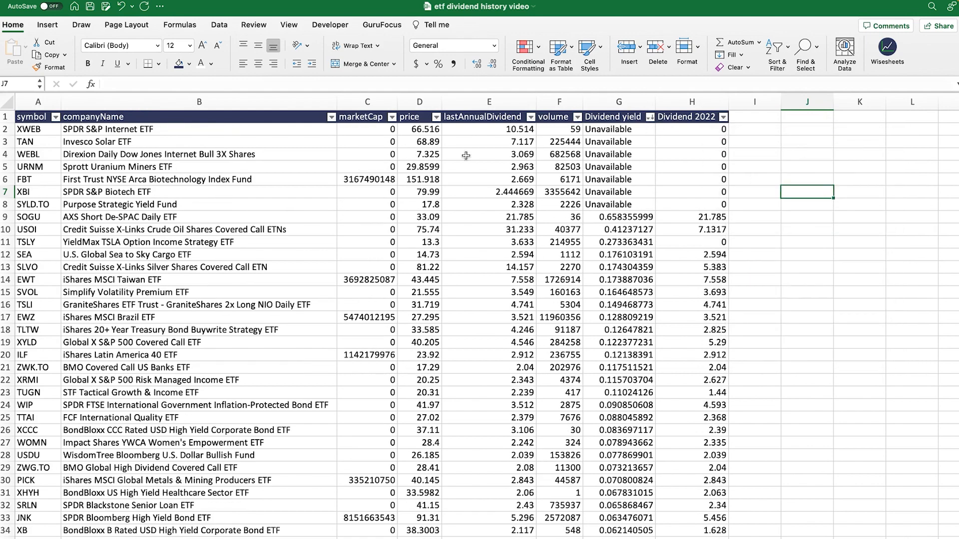
Sort the Sheet2 ETF table by price in ascending order.
{"action": "left_click", "coordinate": [436, 118]}
{"action": "left_click", "coordinate": [481, 156]}
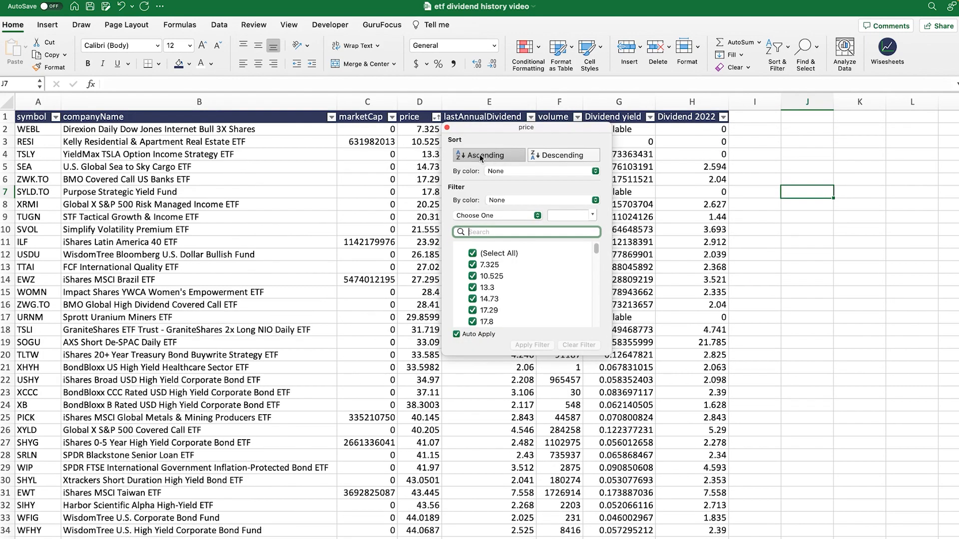
{"action": "left_click", "coordinate": [447, 129]}
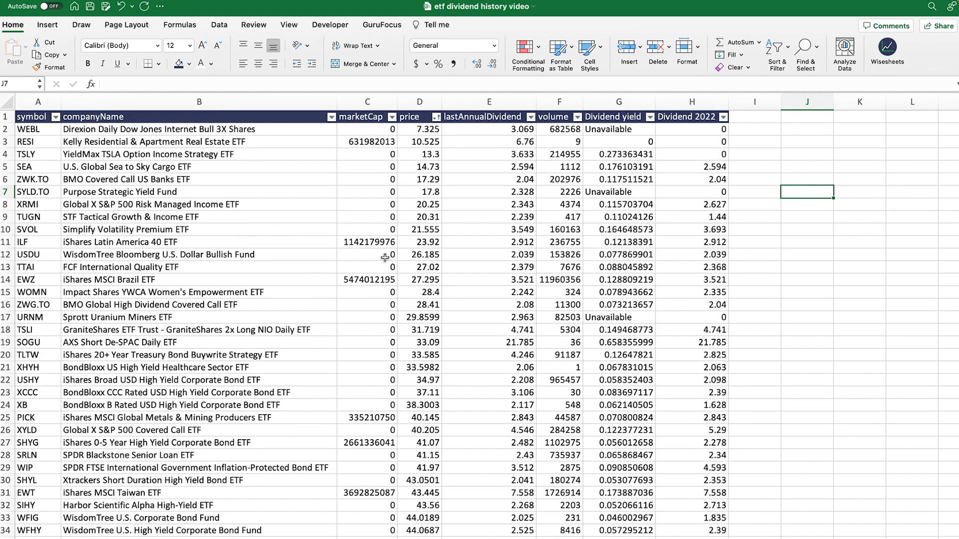
Refresh the Wisesheets live data on the 'Screened data 11 38 0' sheet.
{"action": "left_click", "coordinate": [615, 129]}
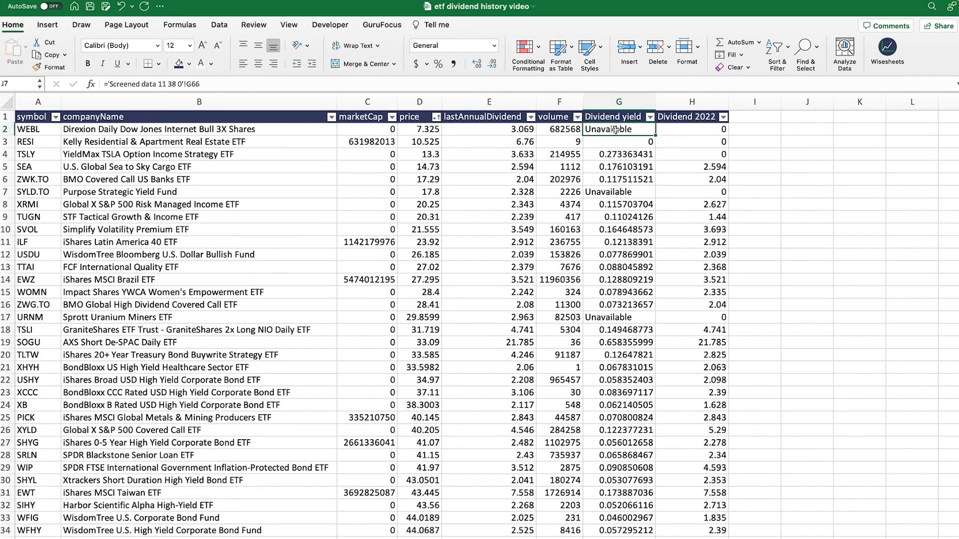
{"action": "left_click", "coordinate": [621, 181]}
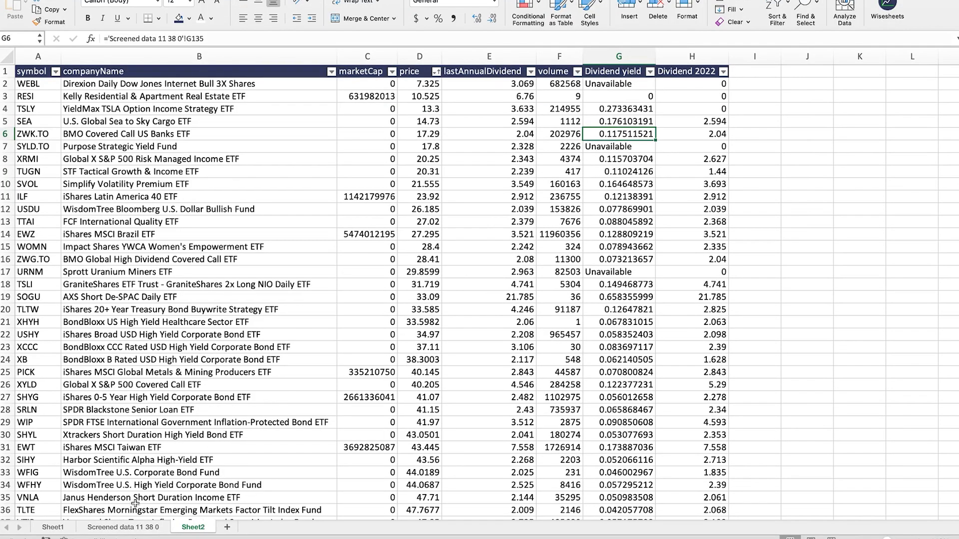
{"action": "left_click", "coordinate": [139, 530]}
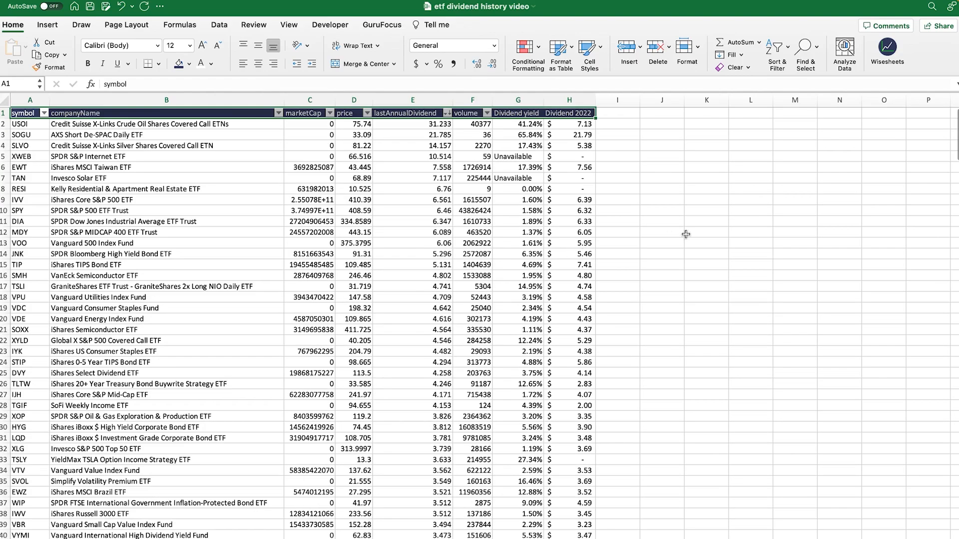
{"action": "left_click", "coordinate": [687, 187]}
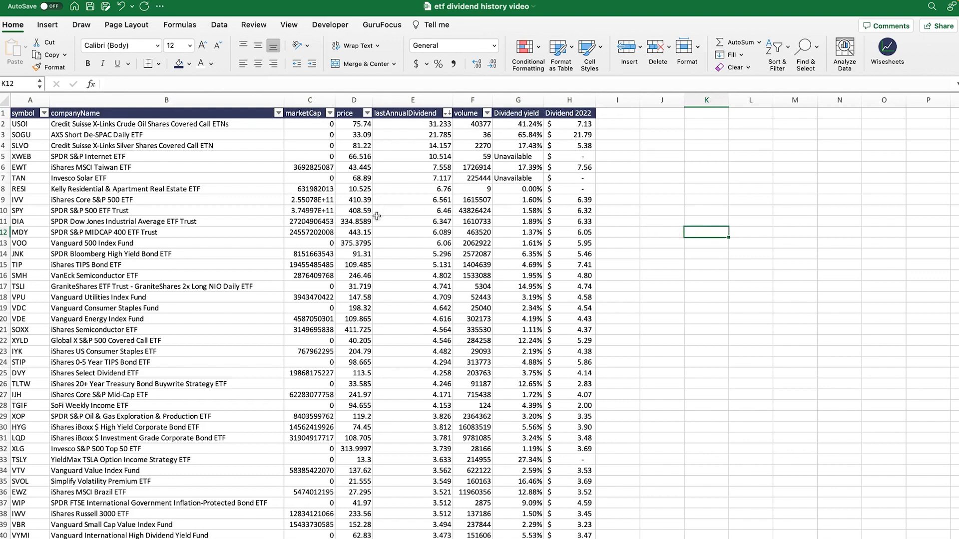
{"action": "left_click", "coordinate": [887, 48]}
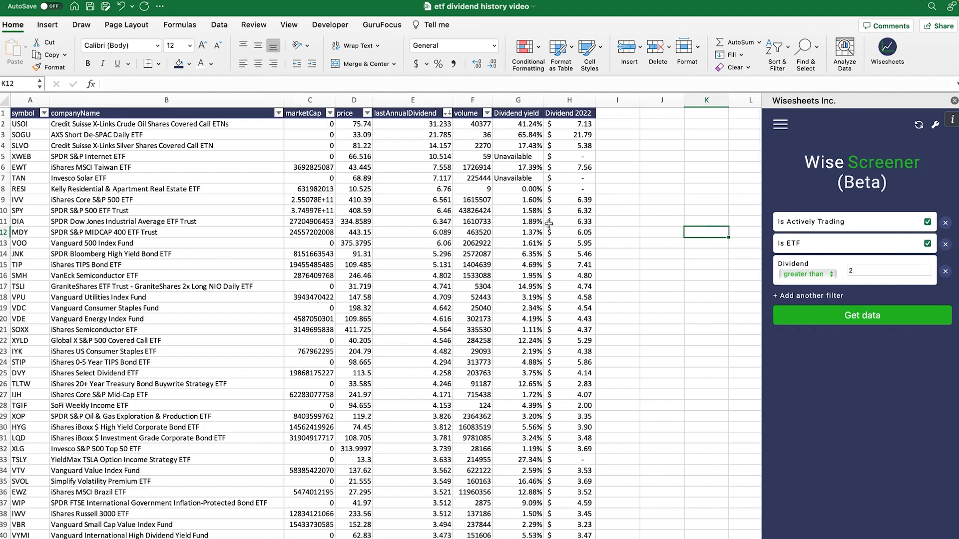
{"action": "left_click", "coordinate": [919, 126]}
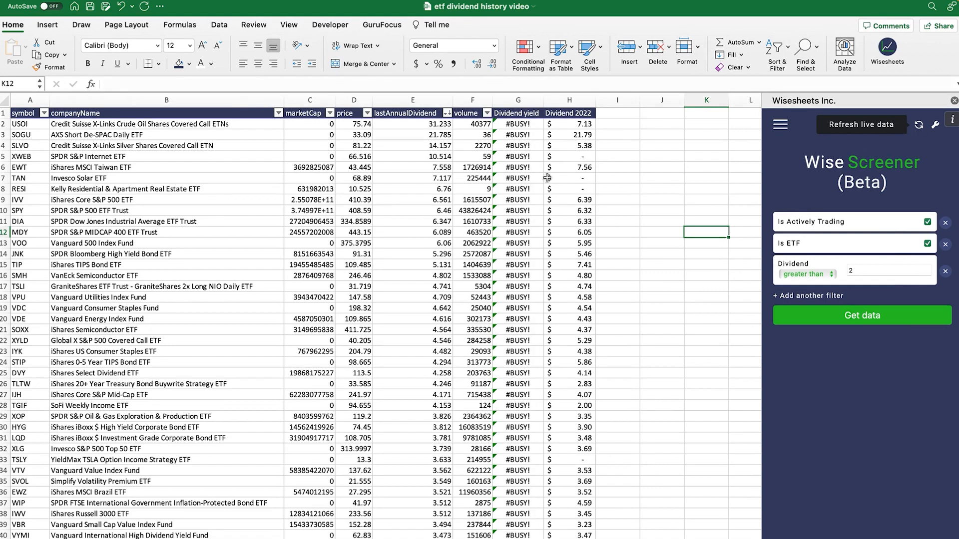
Review the refreshed Dividend yield column in the screened data sheet and the linked yield values in Sheet2.
{"action": "scroll", "coordinate": [530, 183], "scroll_direction": "down", "scroll_amount": 10}
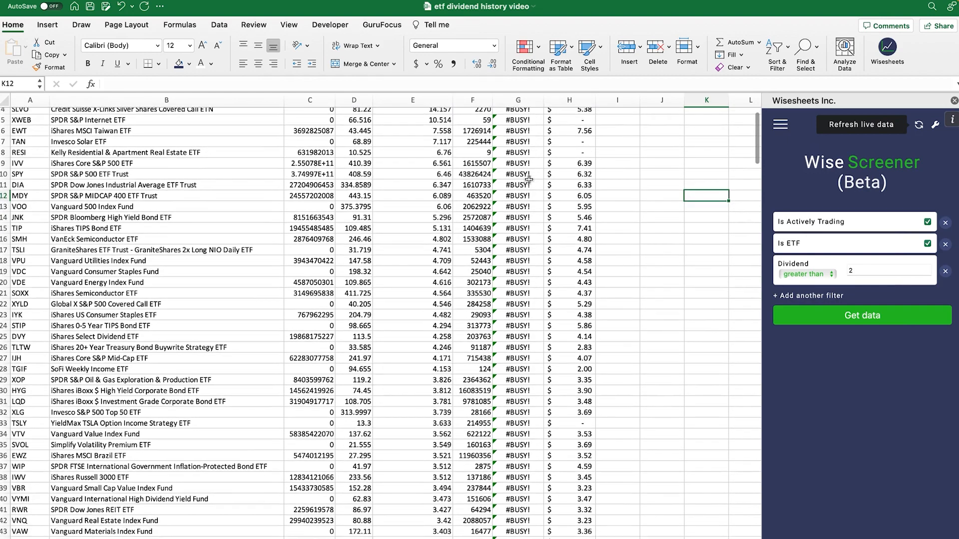
{"action": "scroll", "coordinate": [530, 181], "scroll_direction": "down", "scroll_amount": 13}
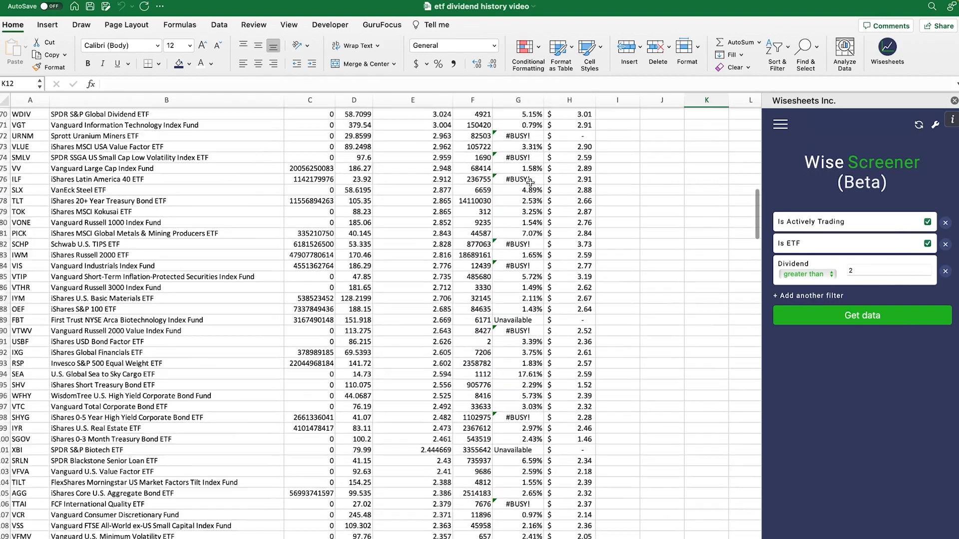
{"action": "scroll", "coordinate": [530, 183], "scroll_direction": "down", "scroll_amount": 3}
{"action": "scroll", "coordinate": [530, 182], "scroll_direction": "up", "scroll_amount": 10}
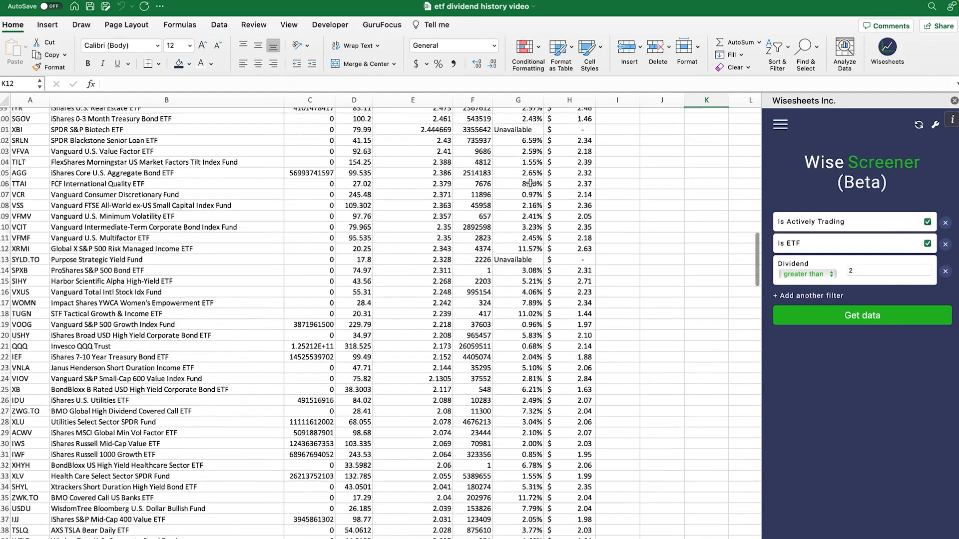
{"action": "scroll", "coordinate": [531, 183], "scroll_direction": "up", "scroll_amount": 15}
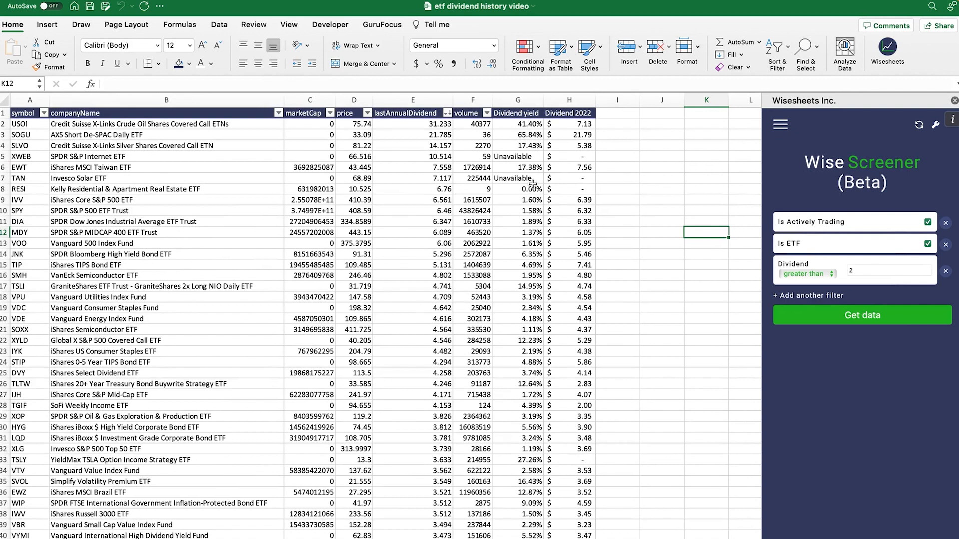
{"action": "left_click_drag", "start_coordinate": [529, 124], "coordinate": [530, 297]}
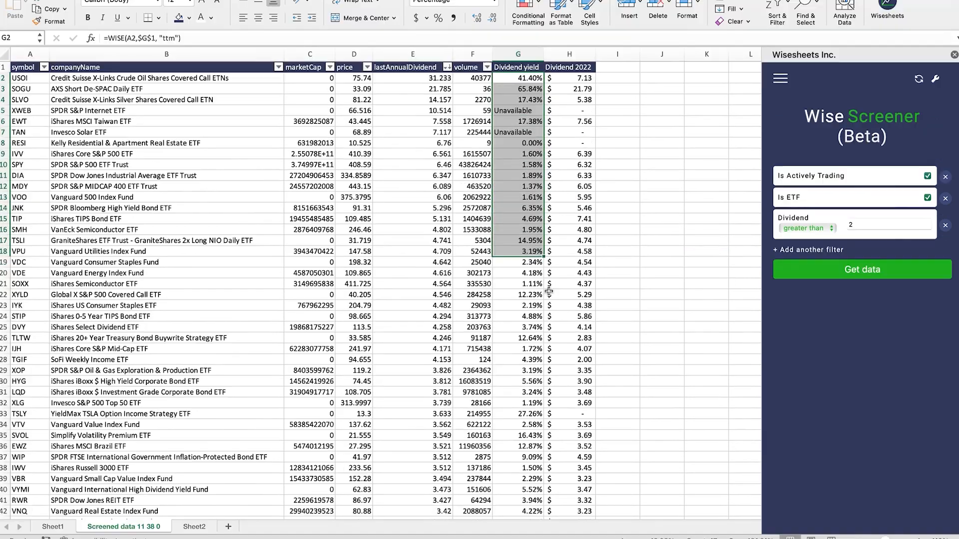
{"action": "left_click", "coordinate": [195, 527]}
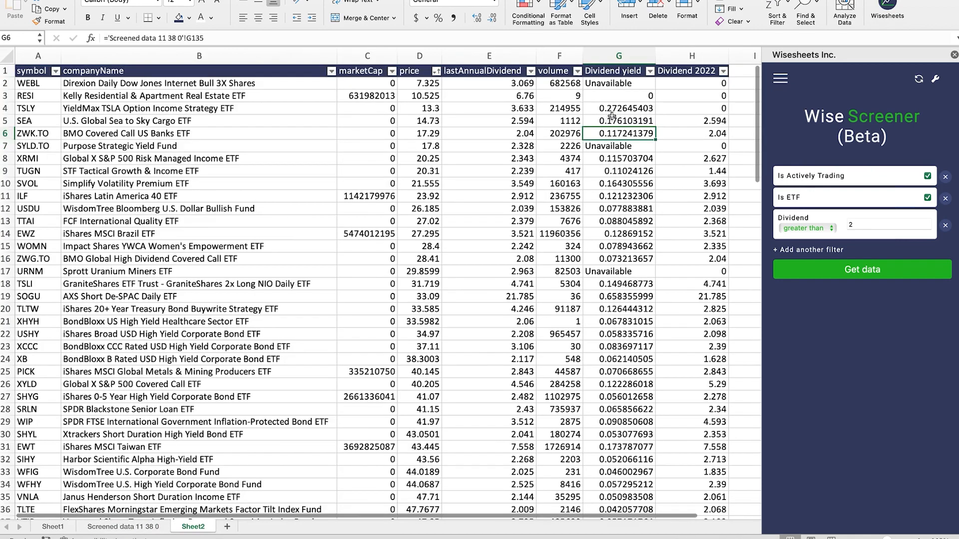
{"action": "left_click", "coordinate": [633, 125]}
{"action": "left_click", "coordinate": [632, 154]}
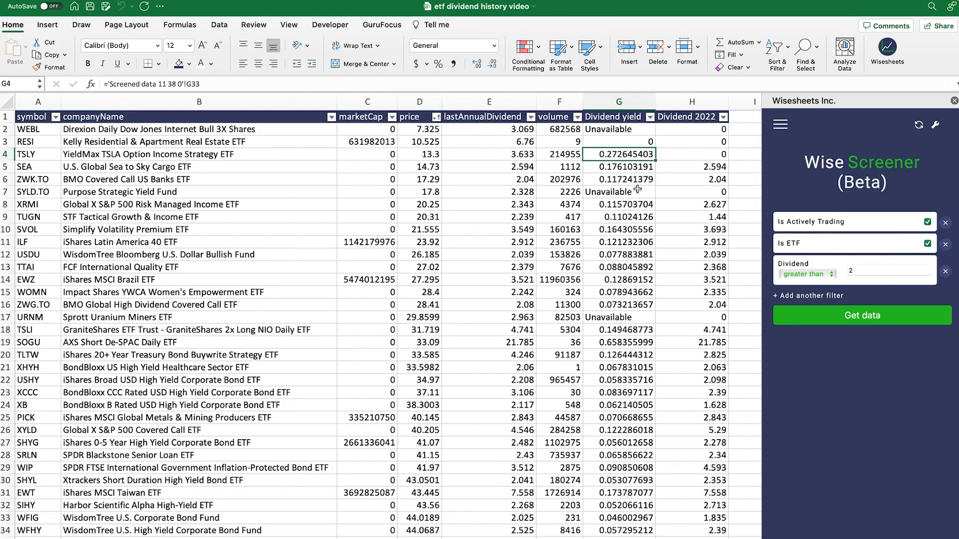
{"action": "left_click", "coordinate": [620, 294]}
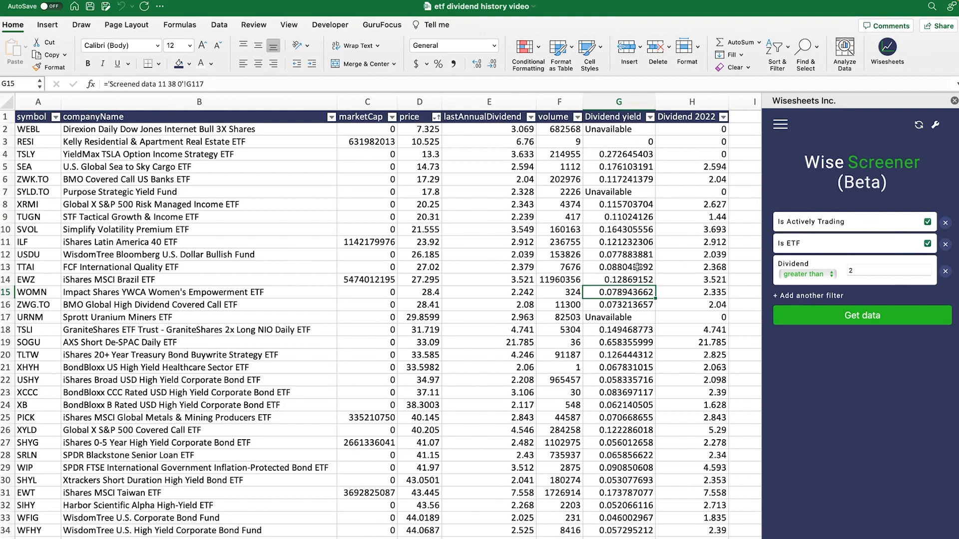
Format all Dividend yield values in Sheet2 as percentages and close the Wisesheets pane.
{"action": "left_click", "coordinate": [625, 131]}
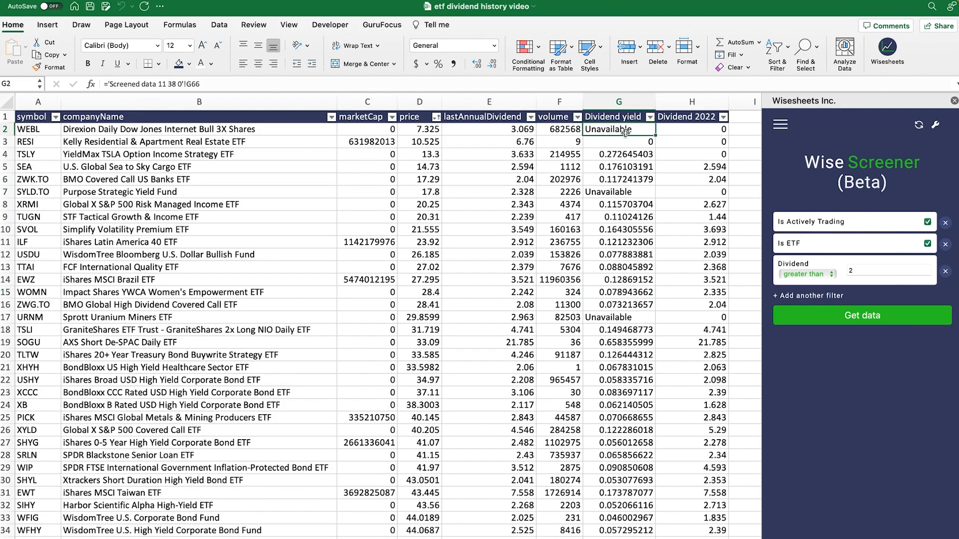
{"action": "key", "text": "ctrl+shift+Down"}
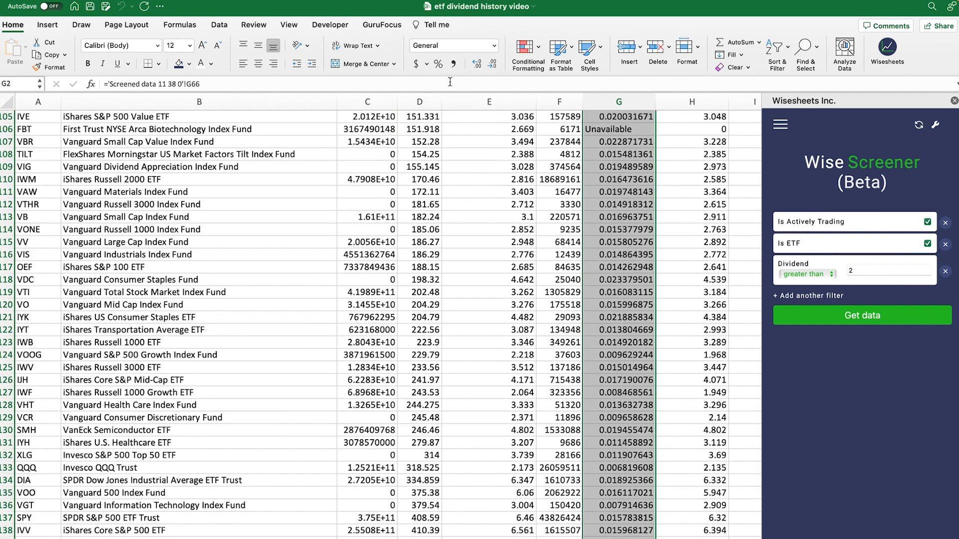
{"action": "left_click", "coordinate": [438, 64]}
{"action": "scroll", "coordinate": [619, 200], "scroll_direction": "up", "scroll_amount": 20}
{"action": "left_click", "coordinate": [623, 166]}
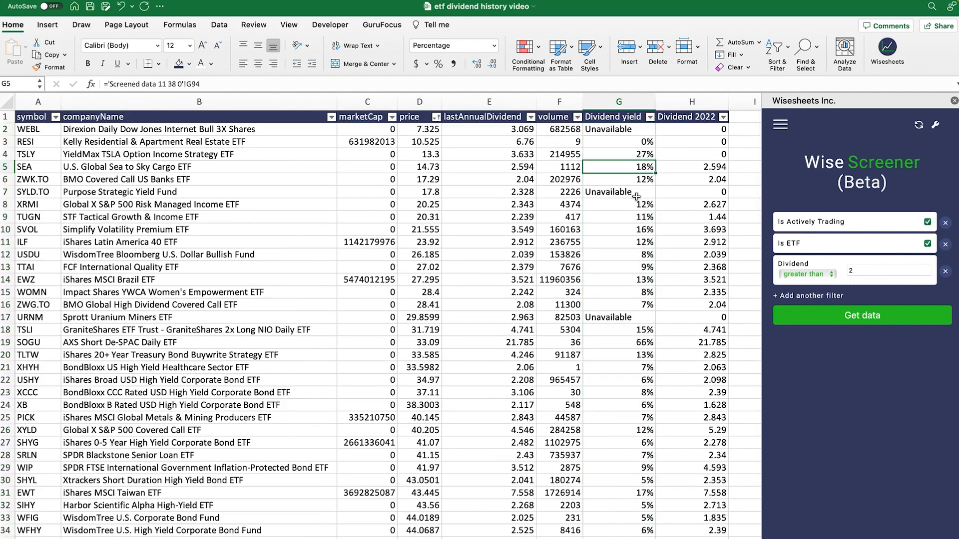
{"action": "left_click_drag", "start_coordinate": [722, 130], "coordinate": [739, 214]}
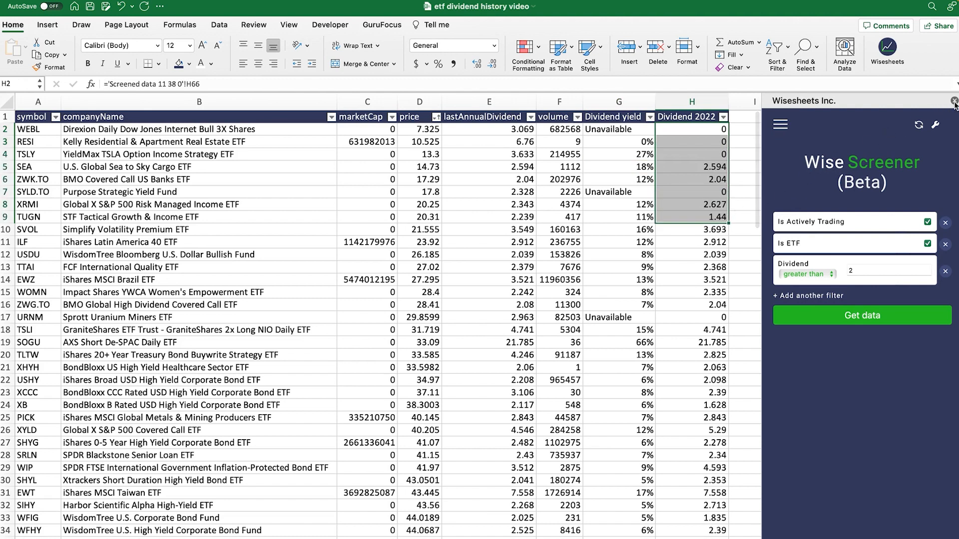
{"action": "left_click", "coordinate": [954, 101]}
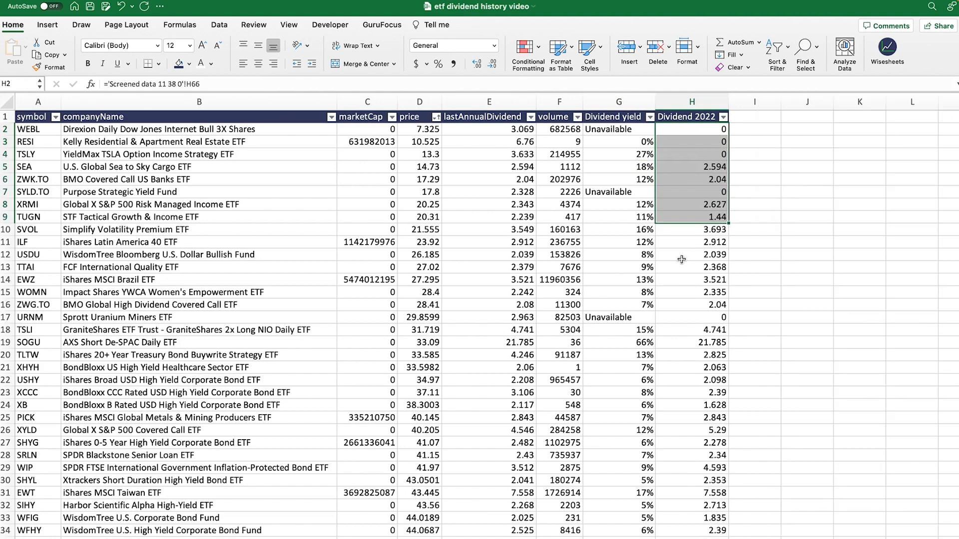